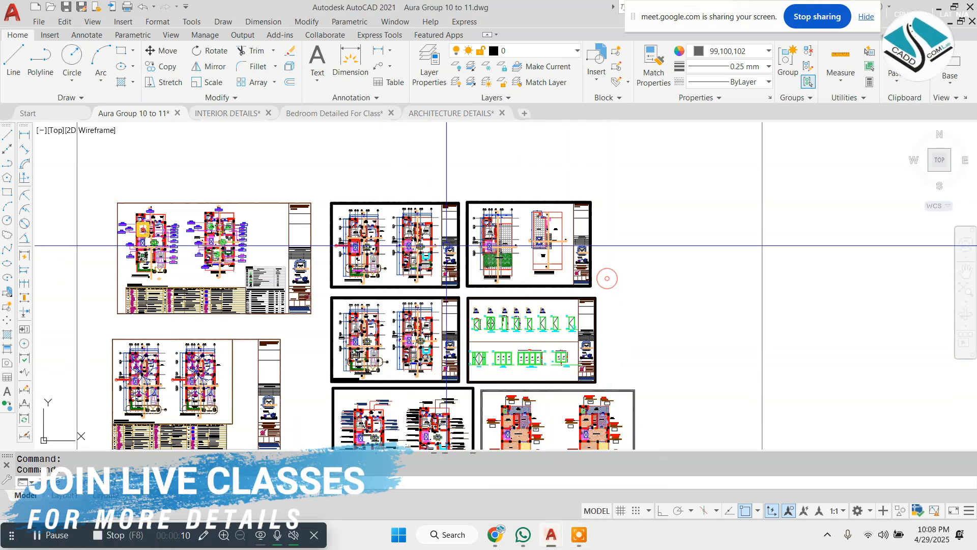
Step: Offset the large rectangle around the drawing sheets inward by 10 inches
scroll(446, 246, down, 4)
text(o)
key(Return)
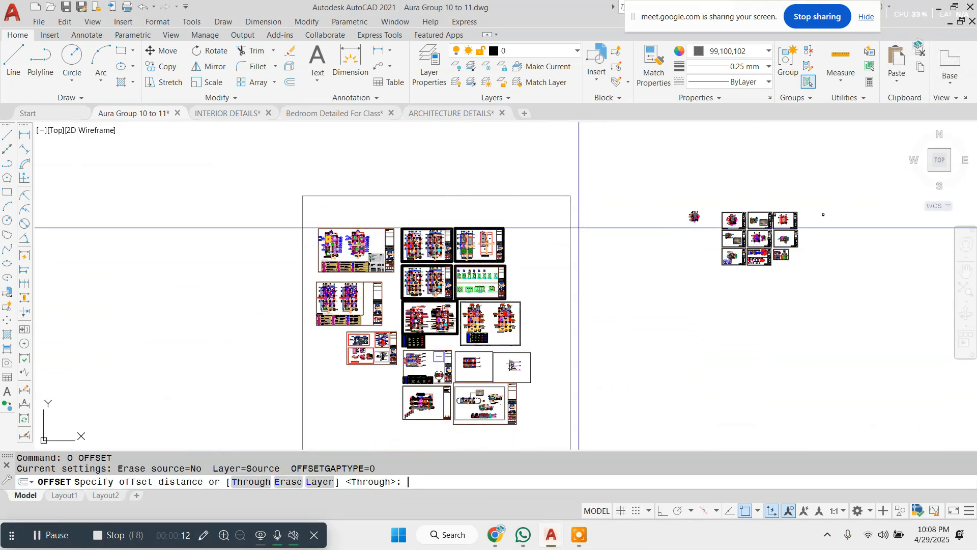
text(10)
key(Return)
click(549, 195)
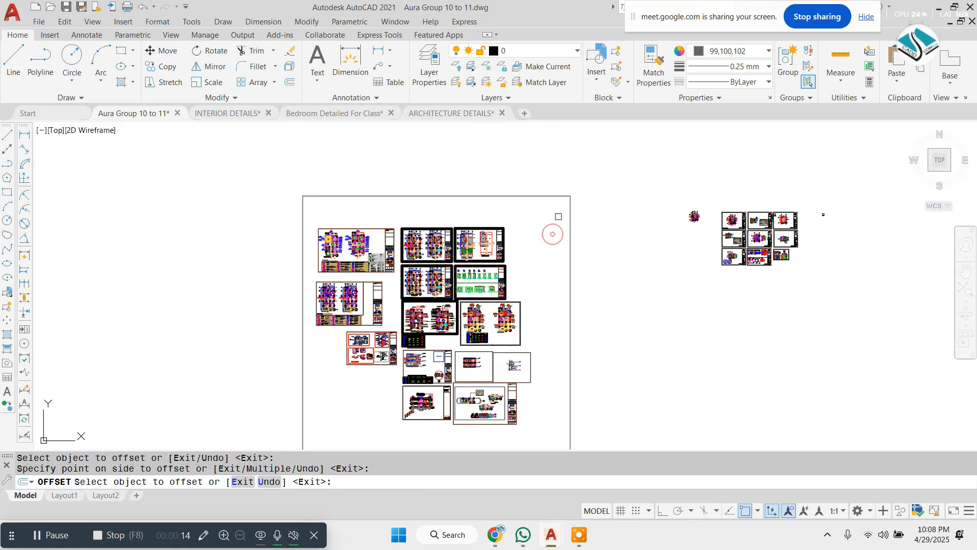
scroll(558, 196, up, 4)
key(Escape)
Step: Offset the large border rectangle inward again, this time by 60 inches
text(o)
key(Return)
text(60)
key(Return)
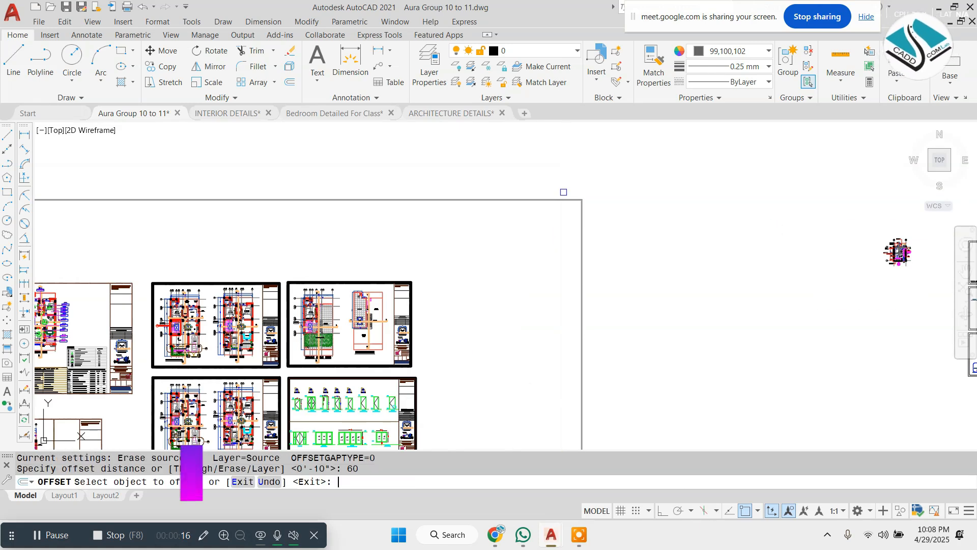
click(563, 199)
click(554, 237)
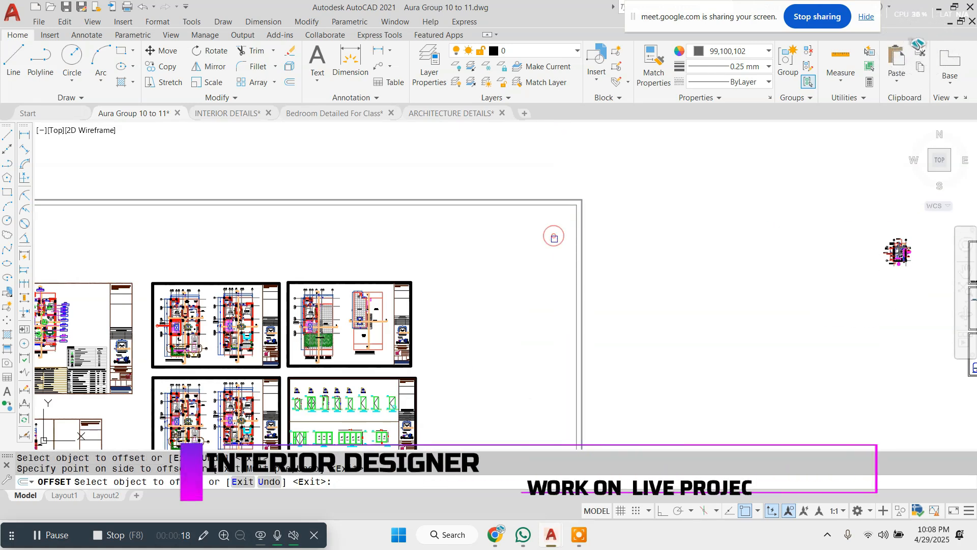
key(Escape)
scroll(535, 217, down, 4)
key(Escape)
Step: Erase the small stray object standing alone beyond the bedroom detail sheets
scroll(807, 212, up, 4)
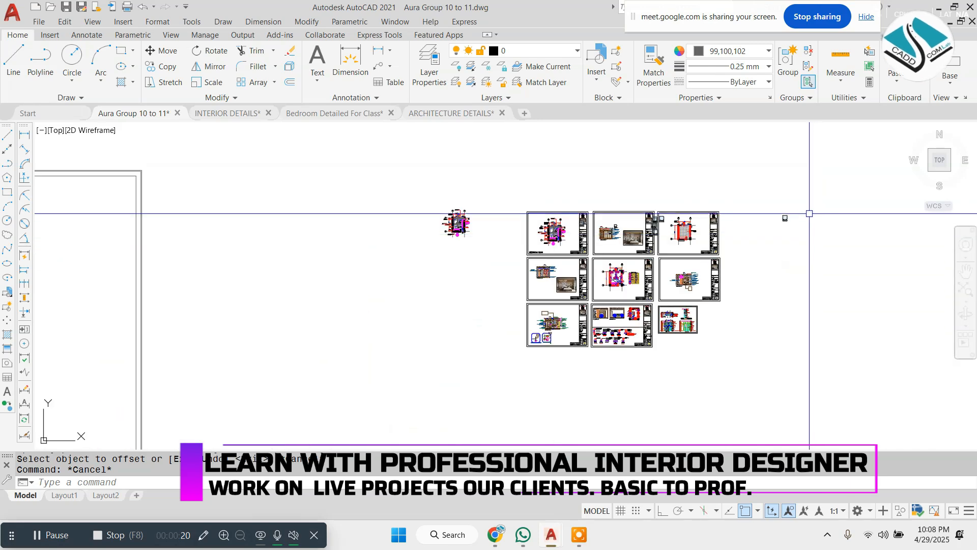
click(808, 212)
scroll(758, 270, up, 5)
text(e)
key(Return)
key(Escape)
scroll(713, 229, down, 5)
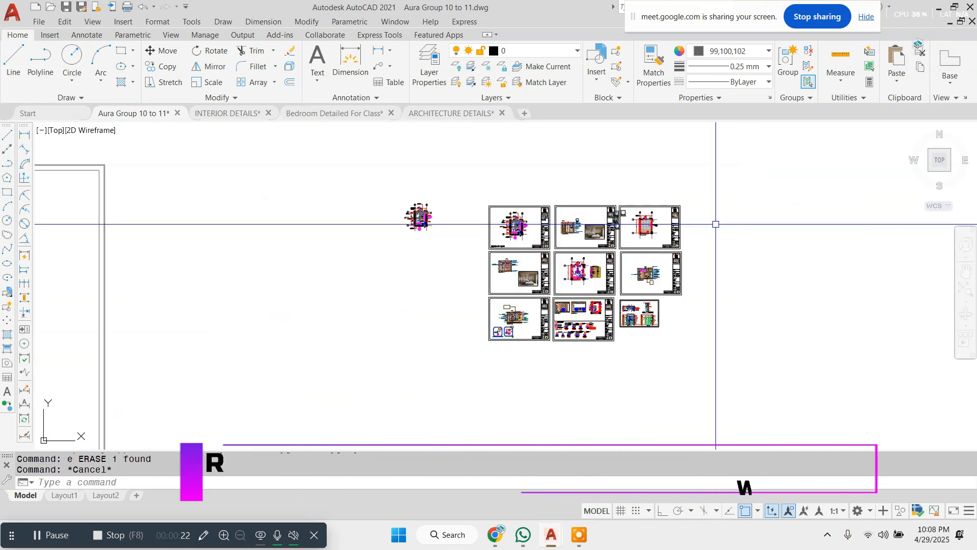
scroll(427, 231, up, 4)
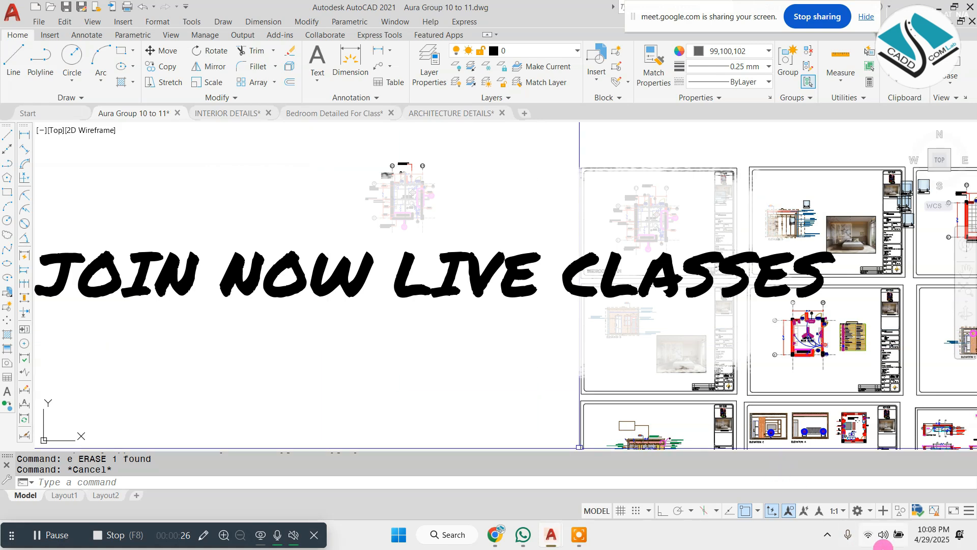
click(886, 539)
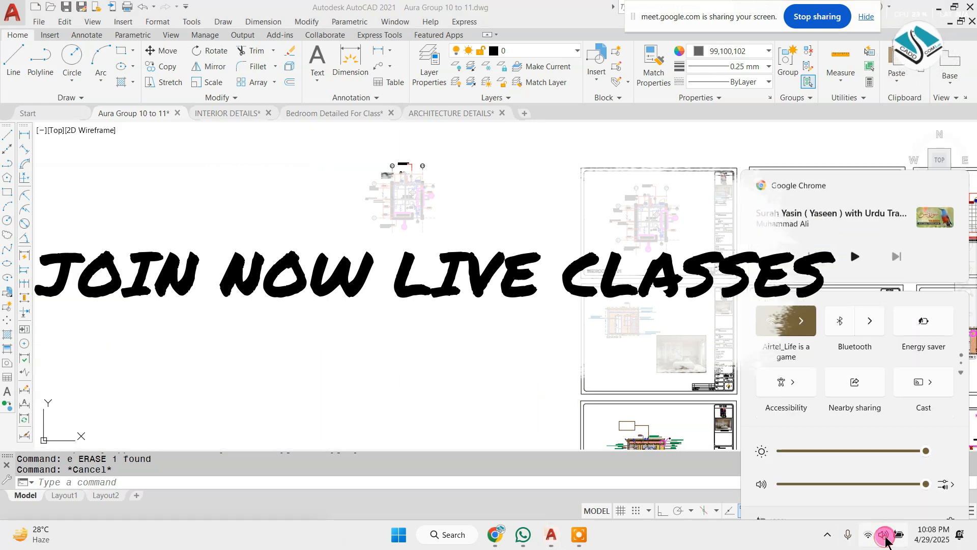
click(682, 388)
Step: Find Notepad through the Windows search and open it with a blank document
click(448, 535)
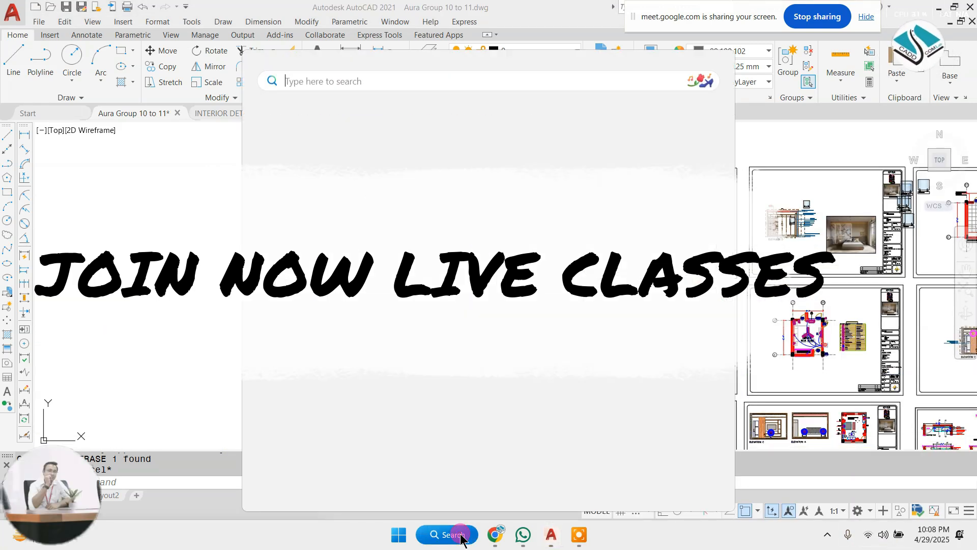
text(note)
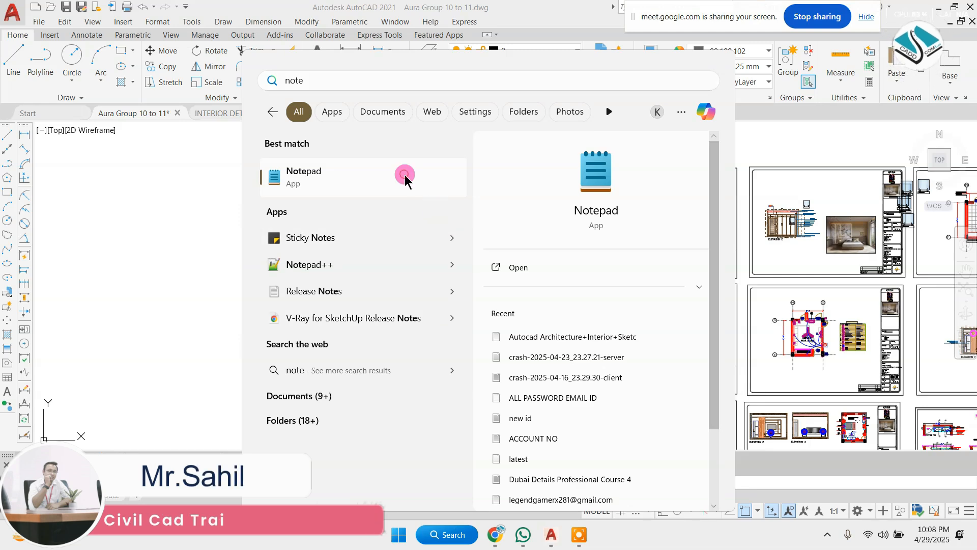
click(405, 174)
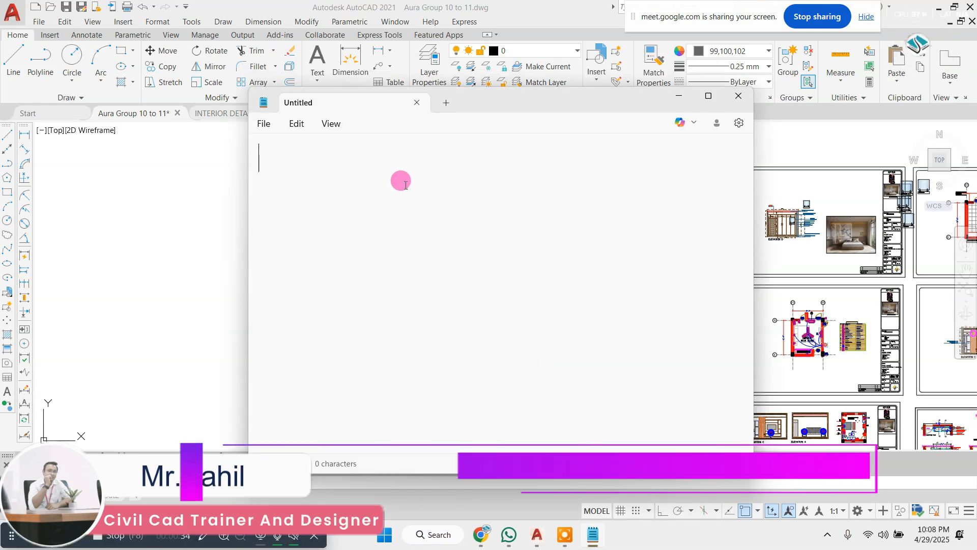
Step: Write the list "1-architecture", "2-section", "3-elevations", "4-callout details-" on separate lines, correcting the spelling of "callout"
text(1-ar)
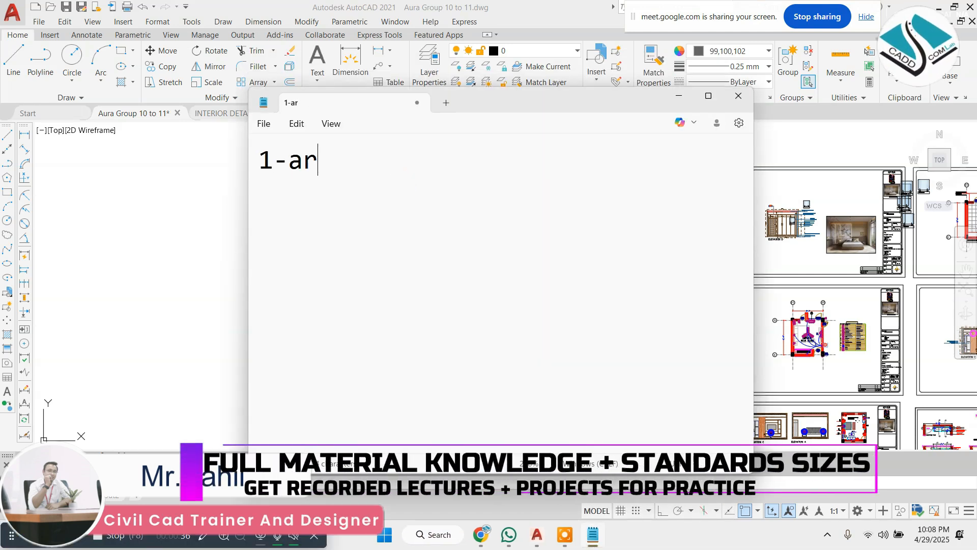
text(c)
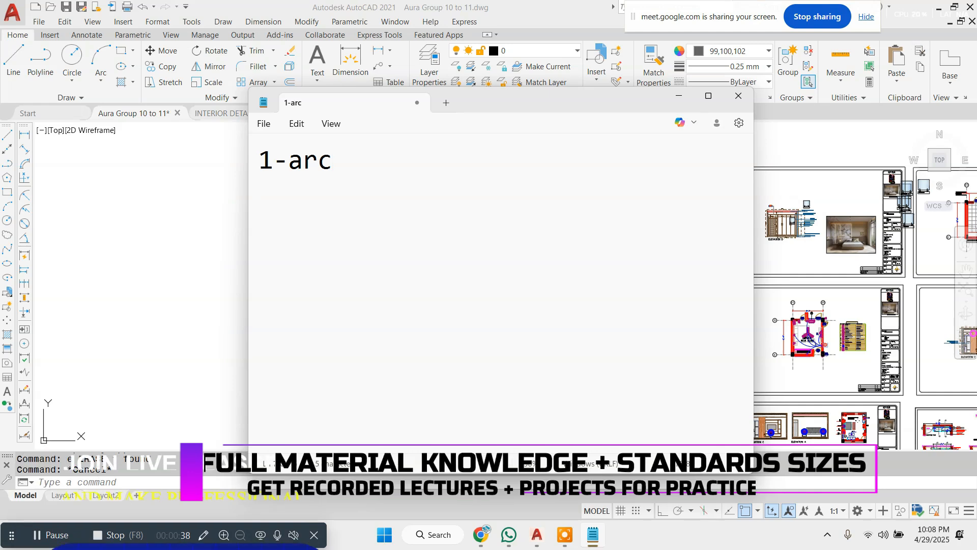
text(hitectu)
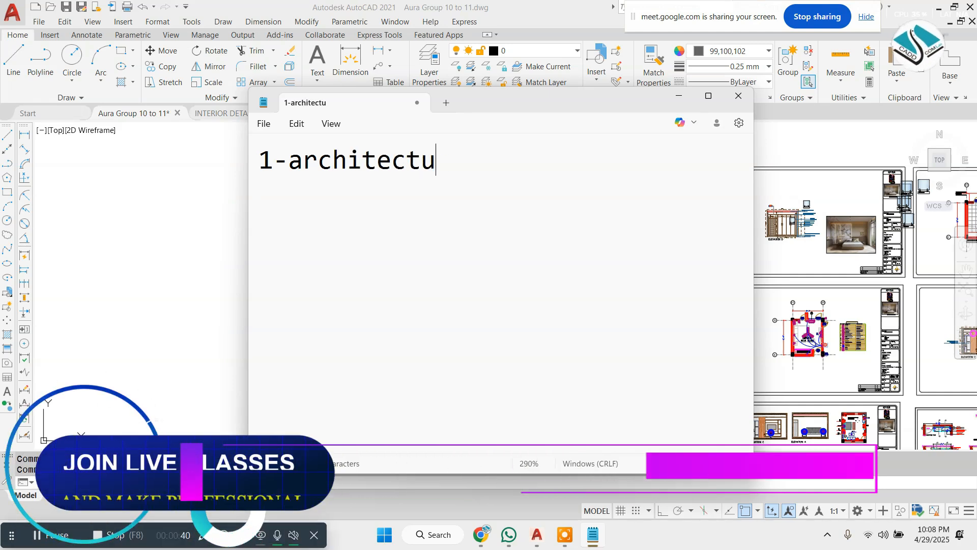
text(re)
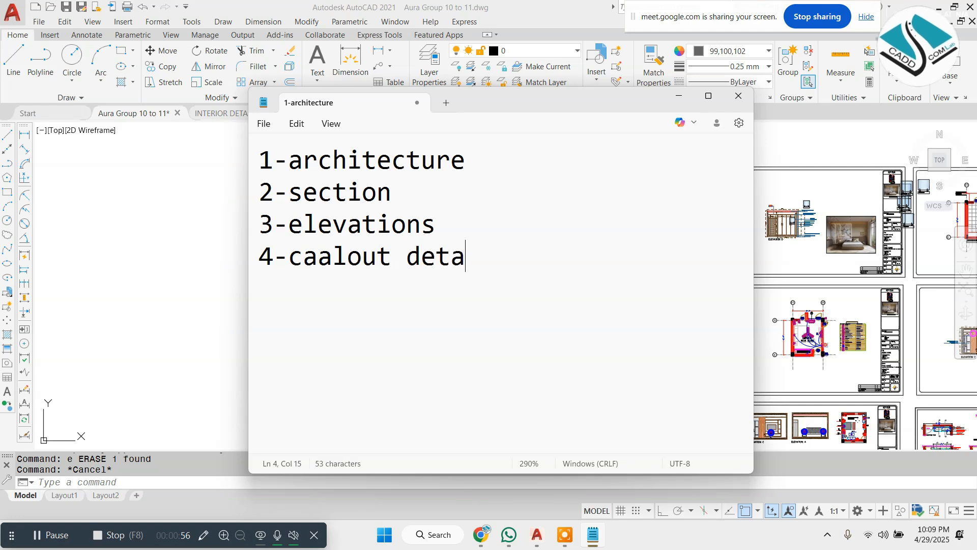
text(-)
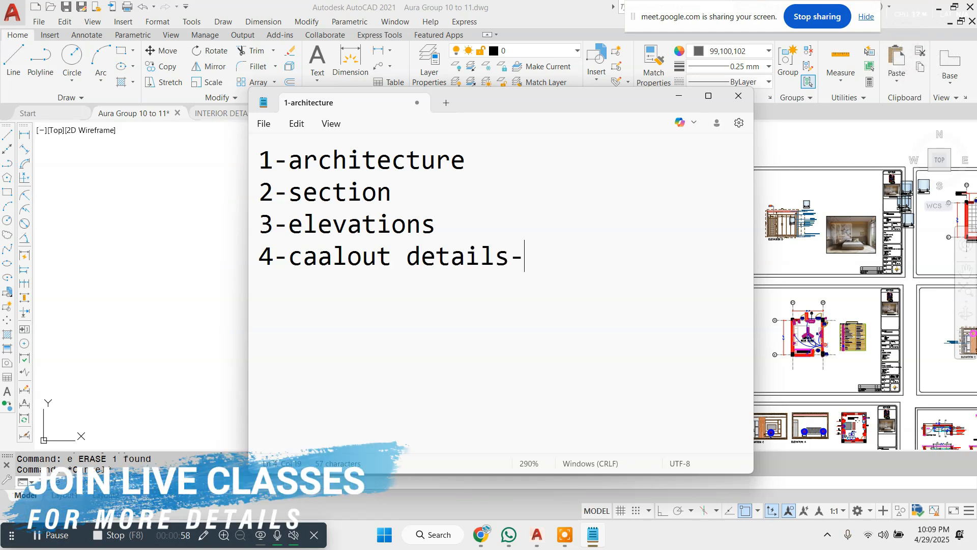
click(330, 256)
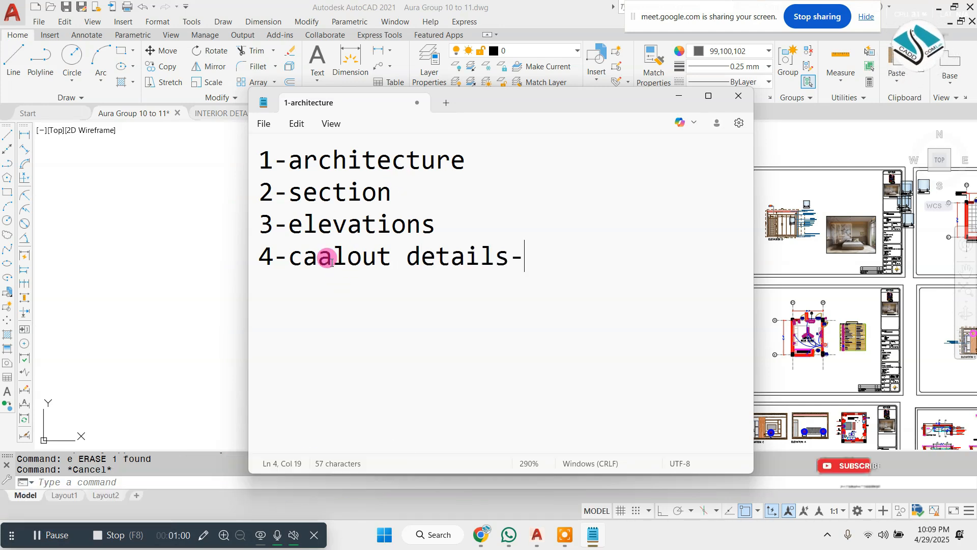
key(BackSpace)
text(l)
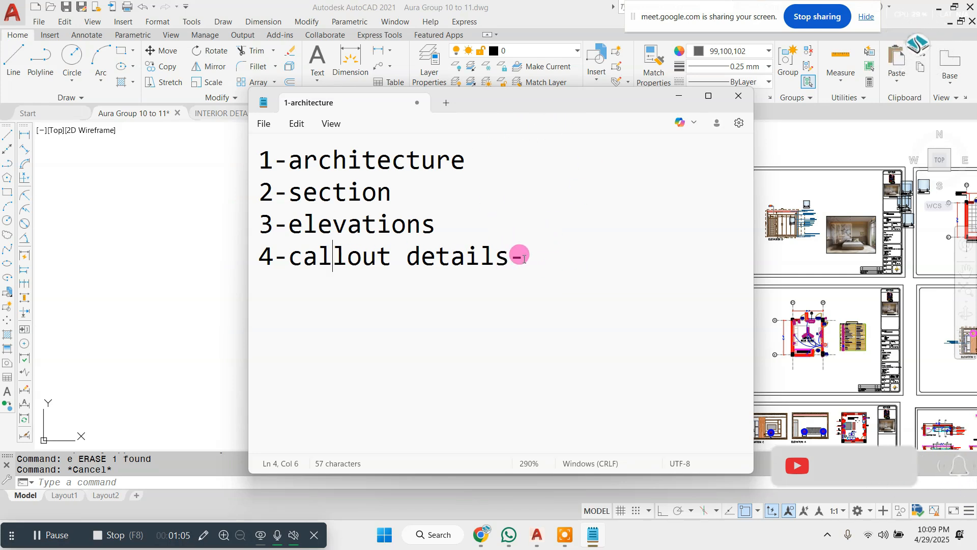
Step: Add the heading "2-interior---" below the architecture list, separated from it by a blank line
drag(525, 259, 237, 159)
click(550, 242)
key(Return)
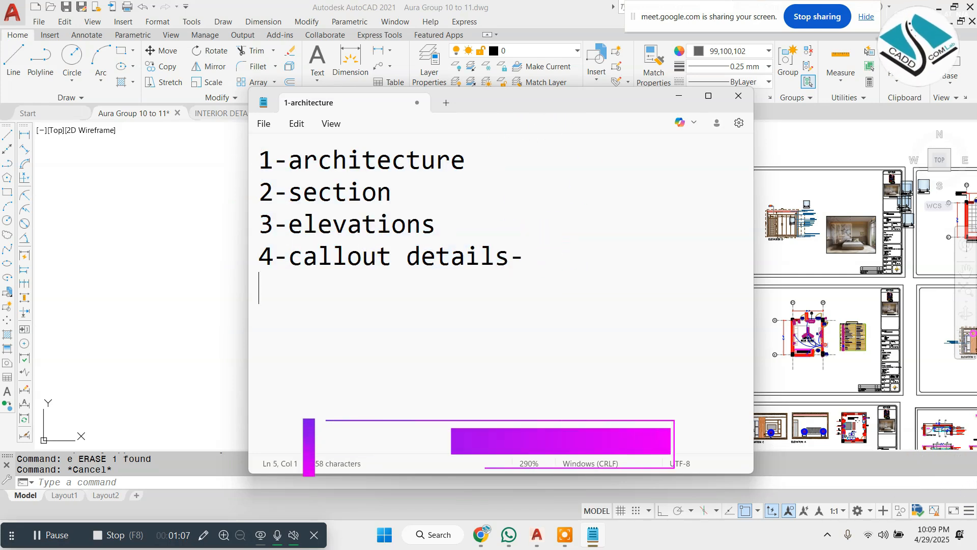
key(Return)
text(2-inte)
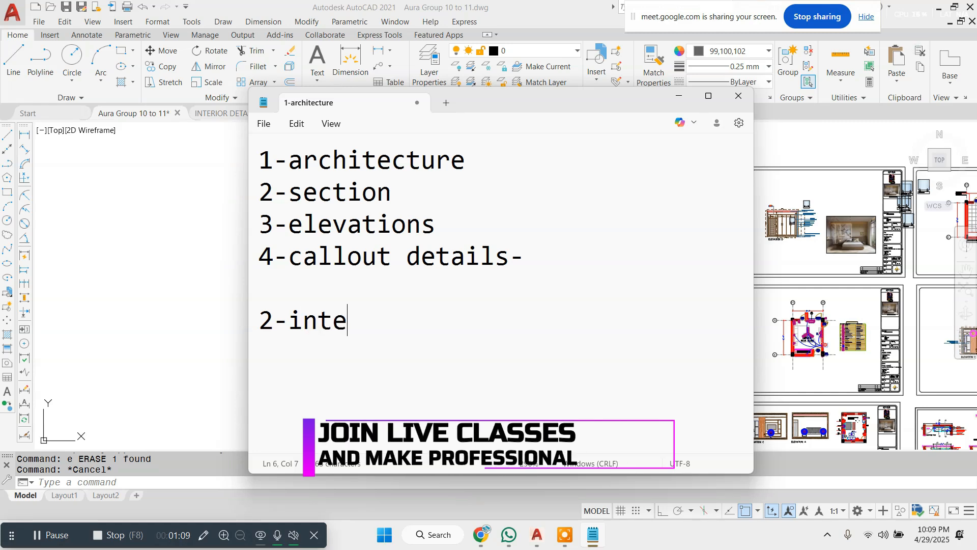
text(rior---)
key(Return)
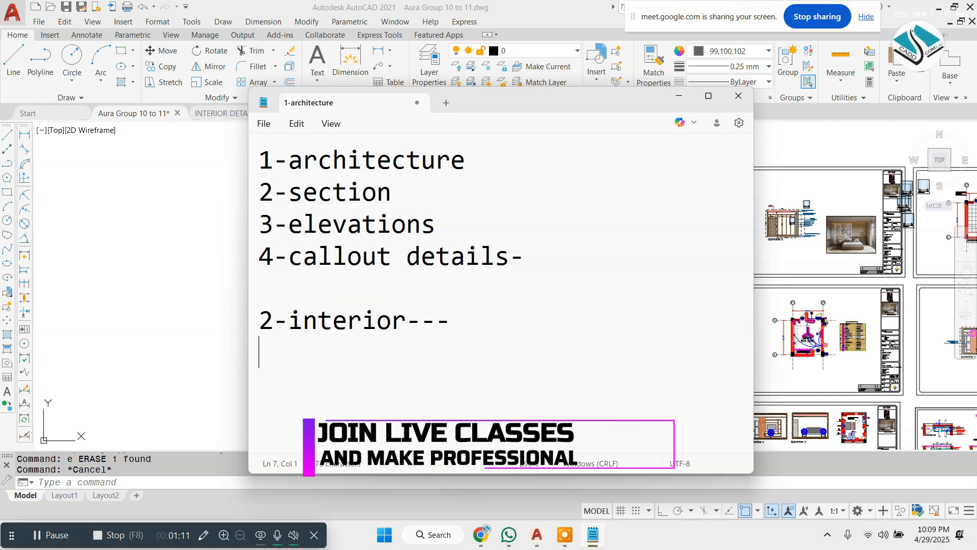
Step: Add the numbered lines "3-plan", "4-elevations" and "5-section" under the interior heading
text(plan)
key(Return)
text(elevations)
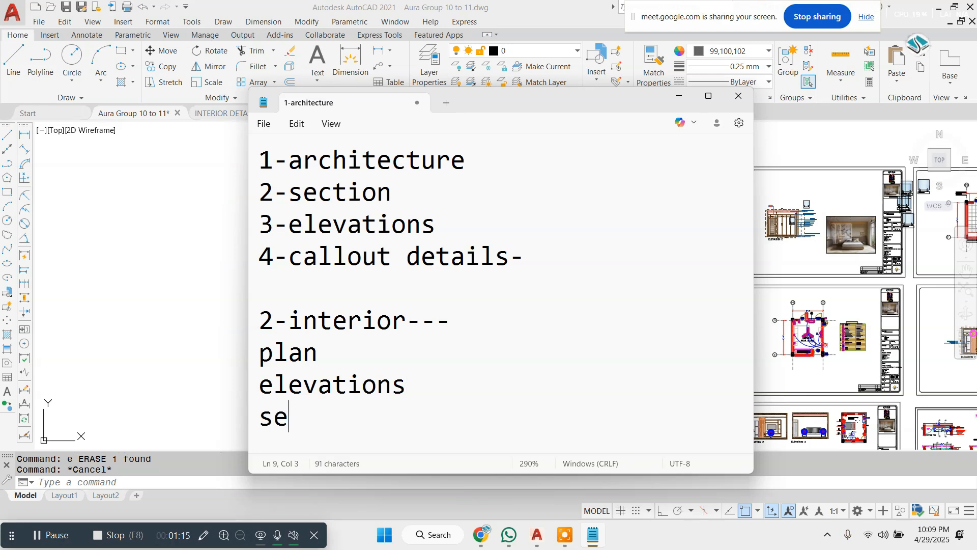
text(n)
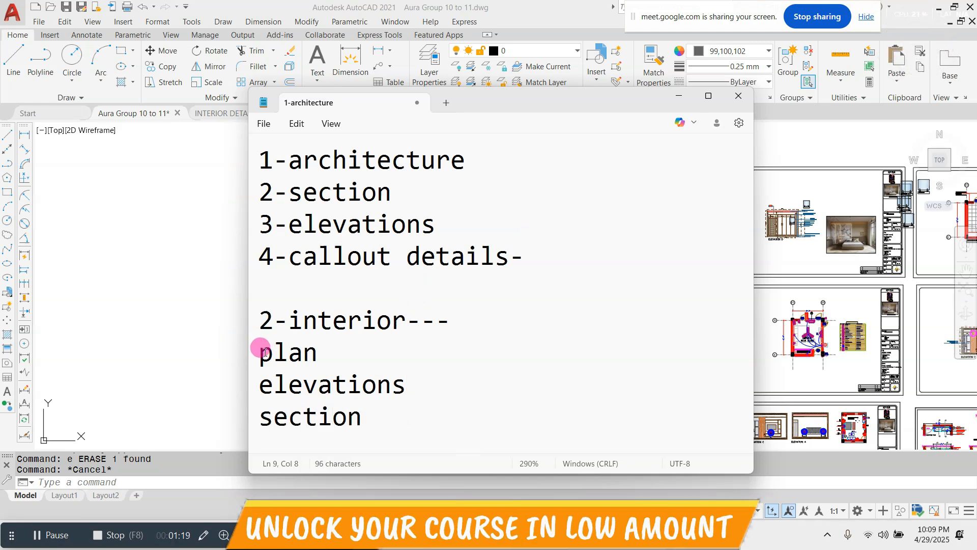
text(3-)
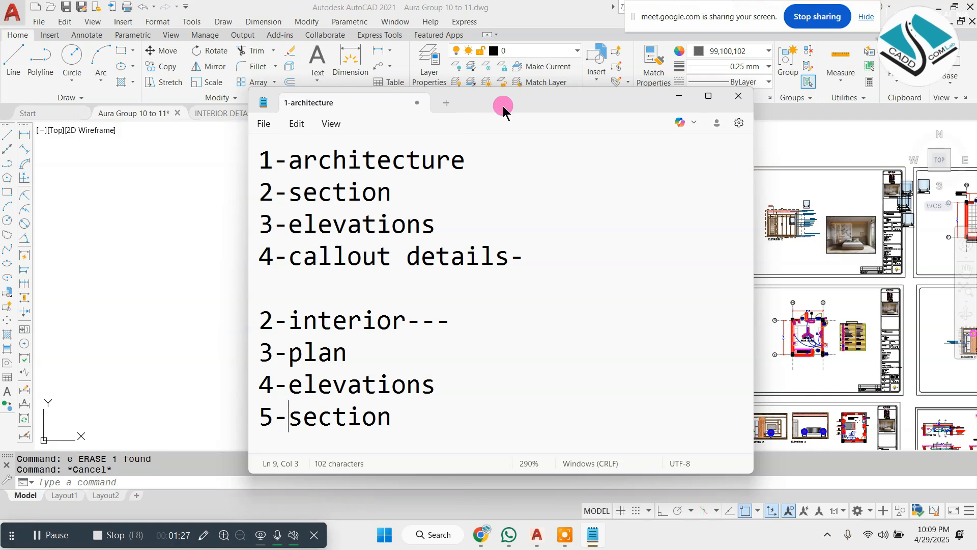
Step: Minimize the notes to return to AutoCAD and examine the architectural floor plans and the separate master bedroom detail plan
click(678, 96)
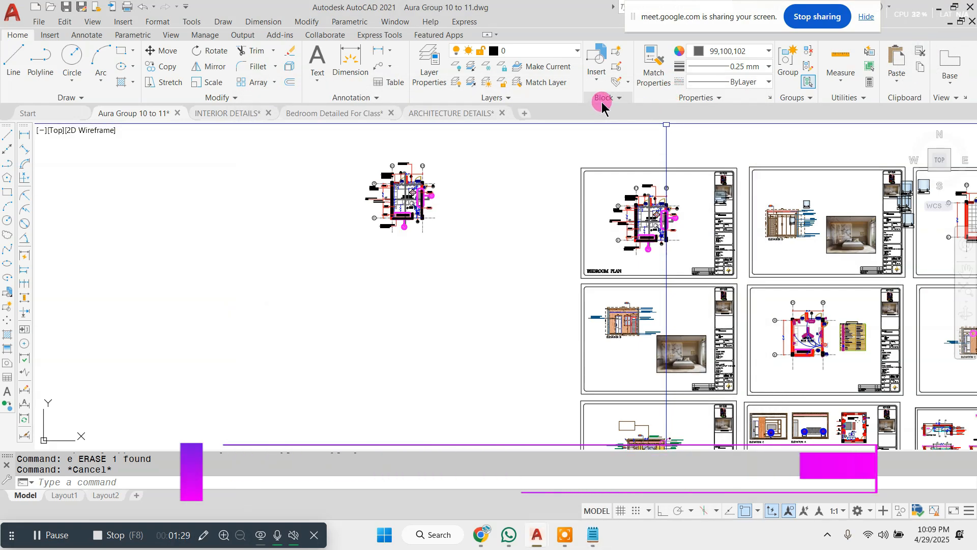
scroll(545, 221, down, 4)
scroll(545, 220, down, 2)
middle_drag(308, 229, 543, 205)
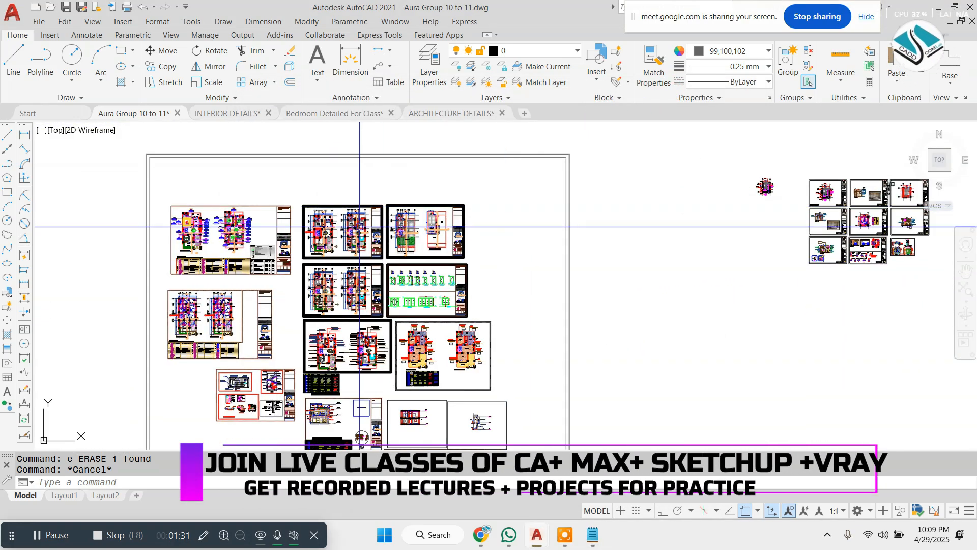
scroll(352, 227, up, 5)
scroll(267, 226, up, 5)
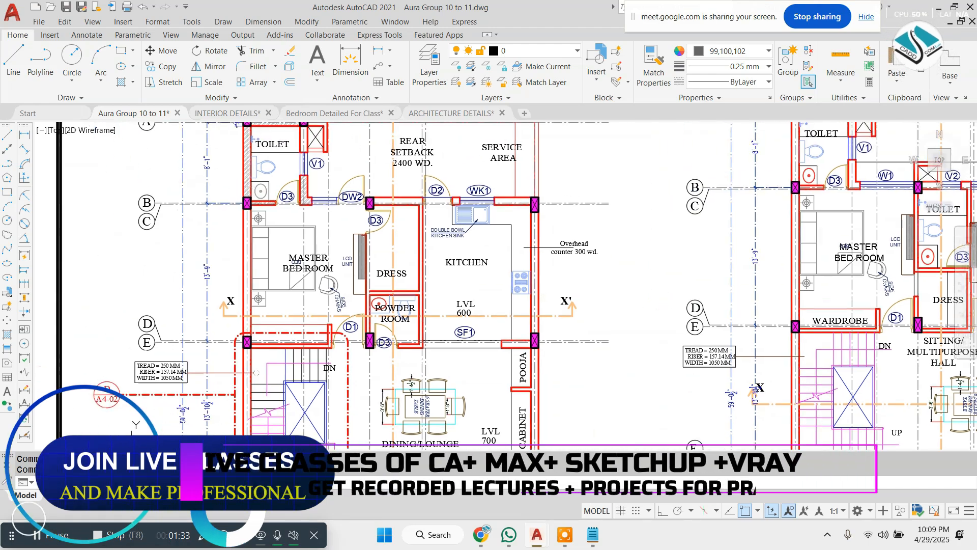
scroll(259, 181, down, 8)
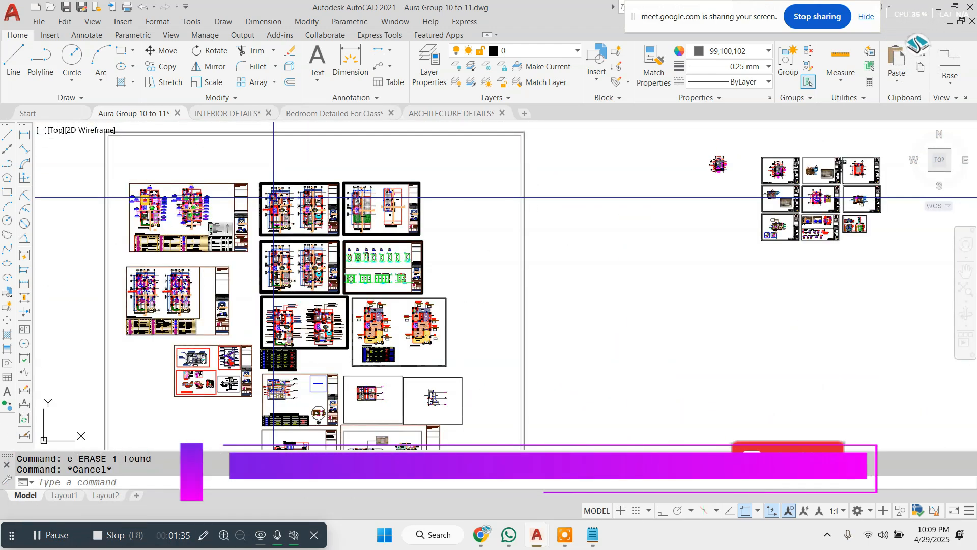
scroll(274, 197, up, 3)
scroll(274, 197, down, 5)
scroll(757, 164, up, 5)
scroll(575, 152, up, 5)
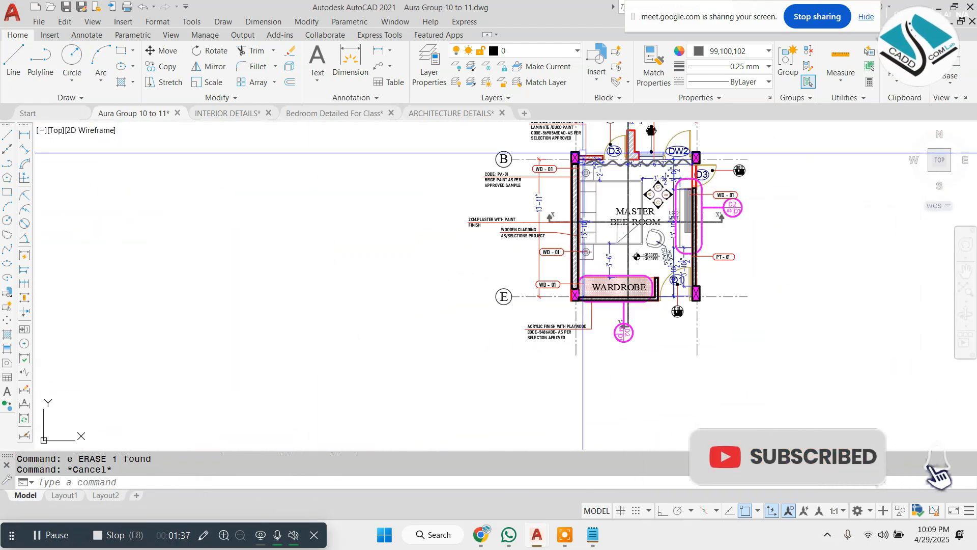
scroll(580, 159, down, 8)
Step: Copy the master bedroom, dress and powder room part of the floor plan to the empty area beside the separate bedroom detail plan
scroll(260, 191, up, 8)
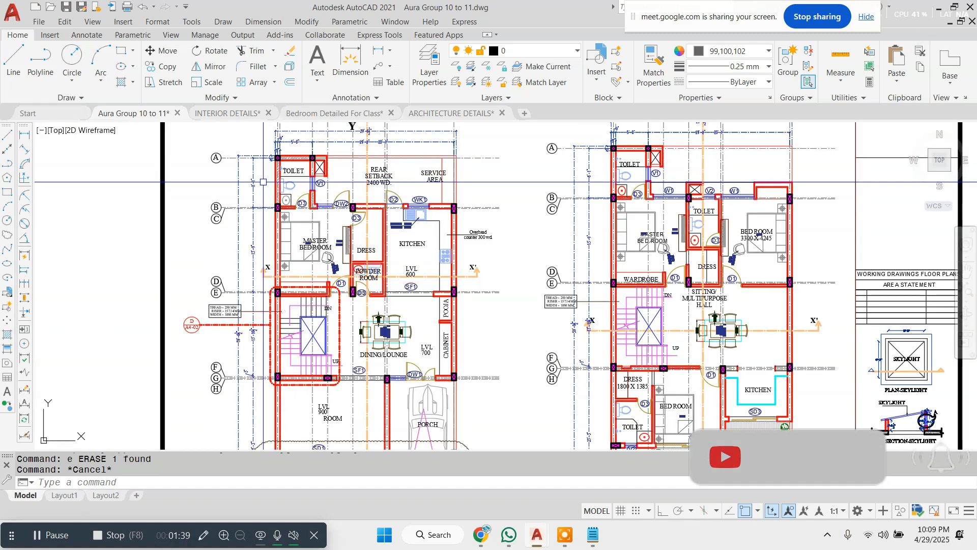
click(261, 190)
click(578, 371)
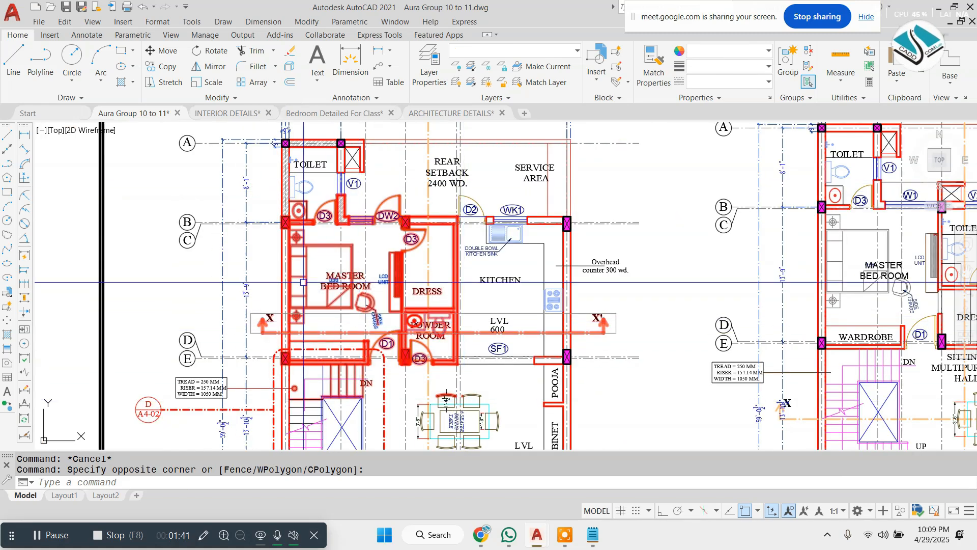
scroll(283, 238, up, 6)
click(214, 292)
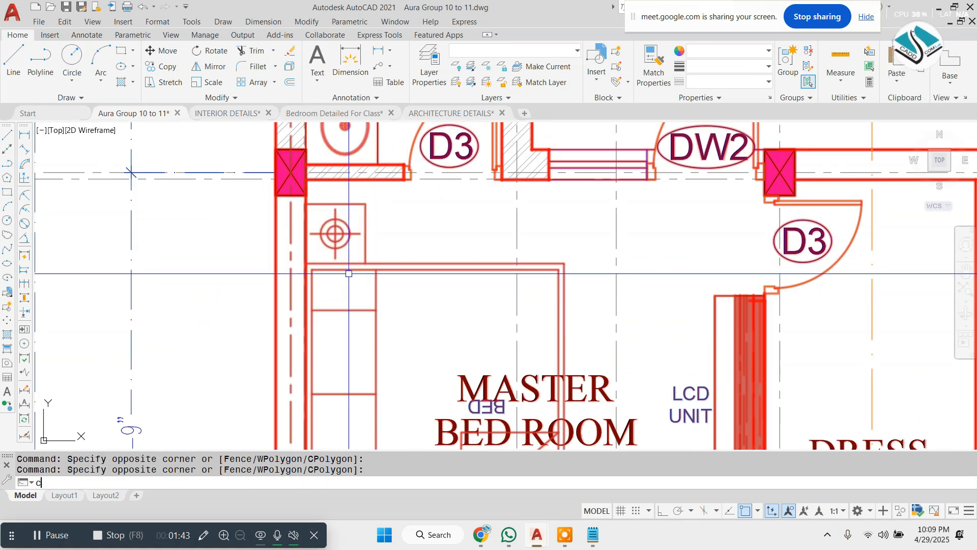
key(Return)
click(312, 269)
scroll(636, 310, down, 10)
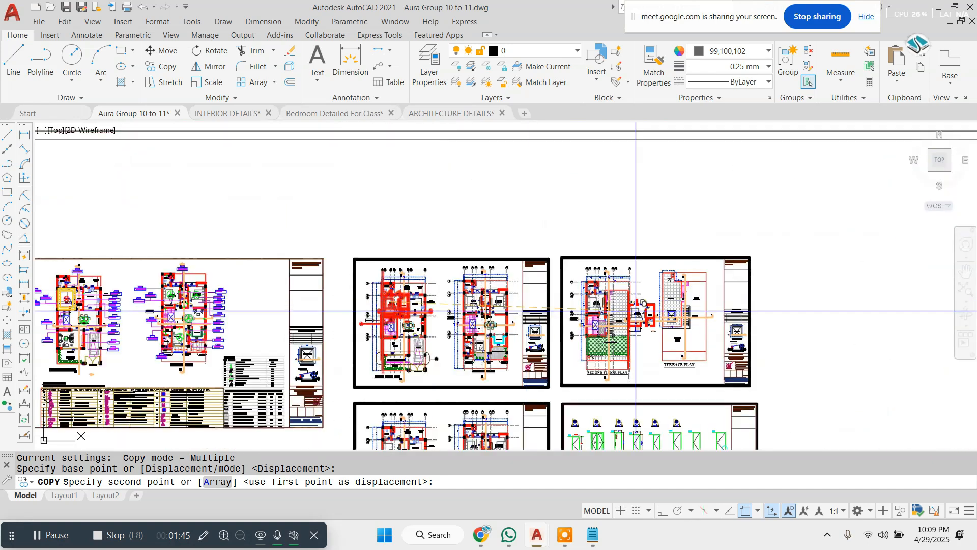
scroll(855, 266, down, 3)
scroll(670, 319, up, 12)
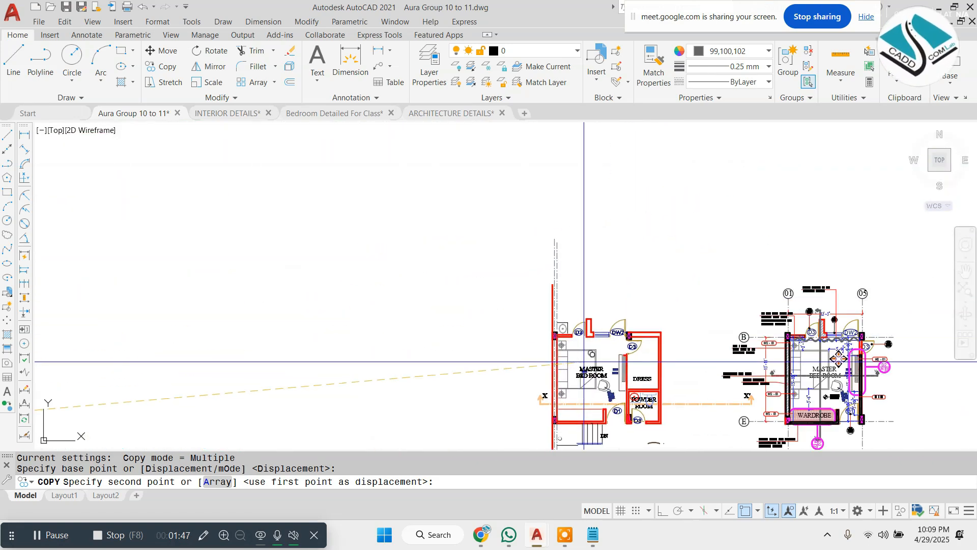
click(509, 282)
key(Escape)
scroll(568, 265, up, 3)
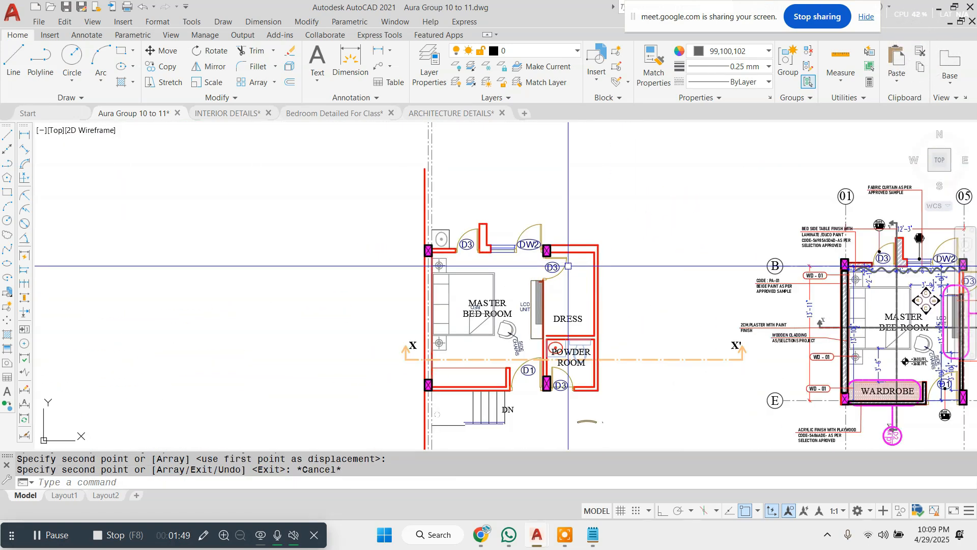
Step: Erase the X–X' section line with its arrows and labels from the copied bedroom plan
scroll(568, 265, up, 3)
middle_drag(569, 282, 494, 229)
middle_drag(798, 354, 691, 307)
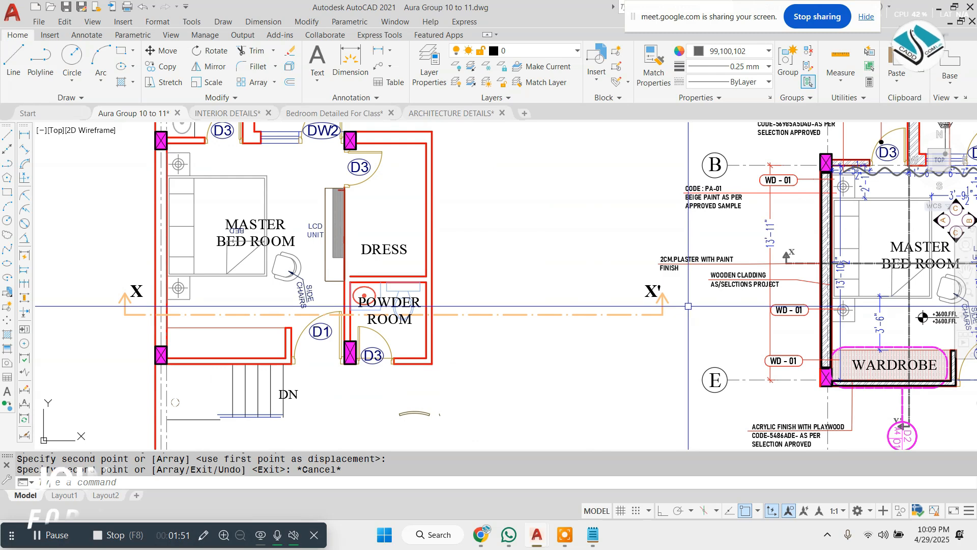
scroll(688, 306, up, 2)
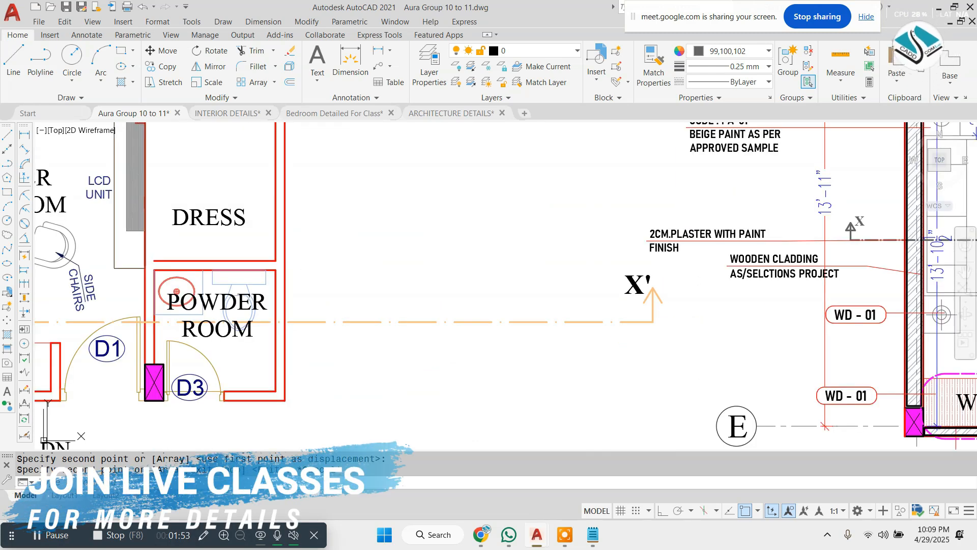
click(699, 332)
click(624, 281)
text(e)
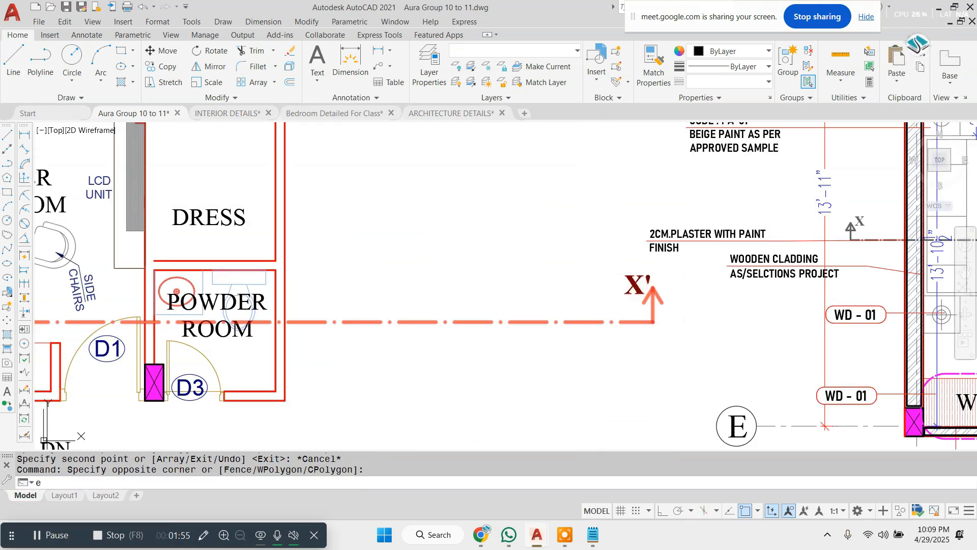
key(space)
Step: Trim the wall lines and grid line extending above the column at the master bedroom's upper-left corner
scroll(594, 350, down, 4)
middle_drag(593, 349, 702, 428)
scroll(414, 311, up, 2)
middle_drag(414, 311, 409, 353)
scroll(409, 352, up, 3)
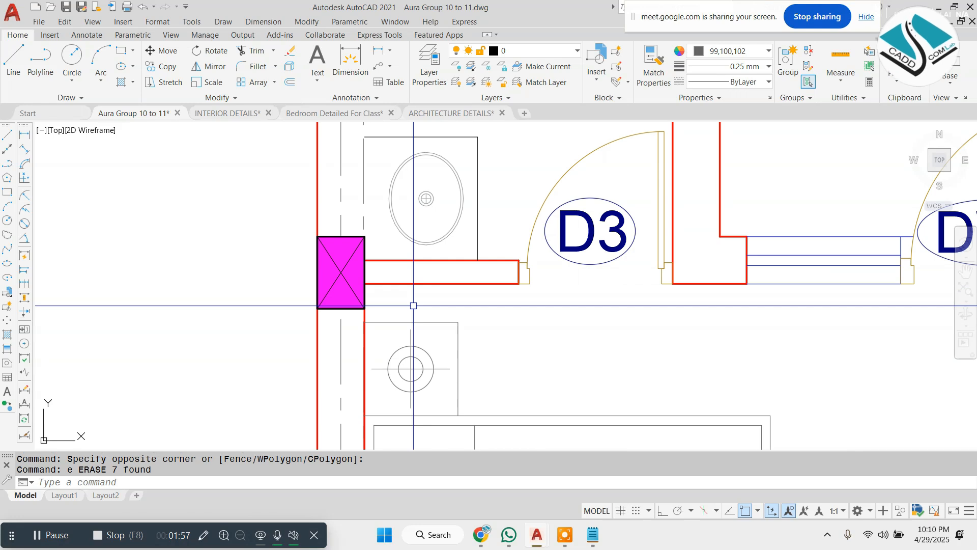
scroll(414, 305, down, 2)
text(tr)
key(space)
scroll(363, 203, up, 1)
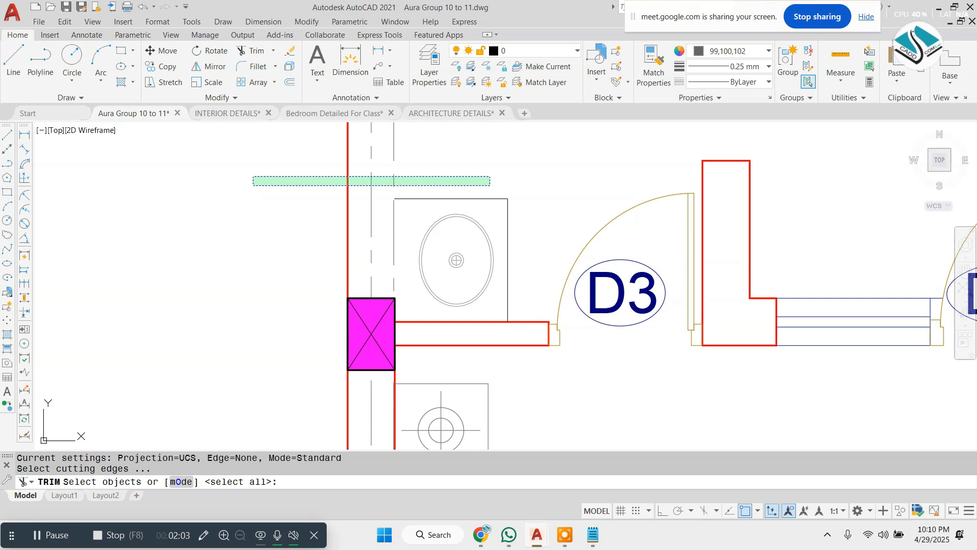
click(254, 185)
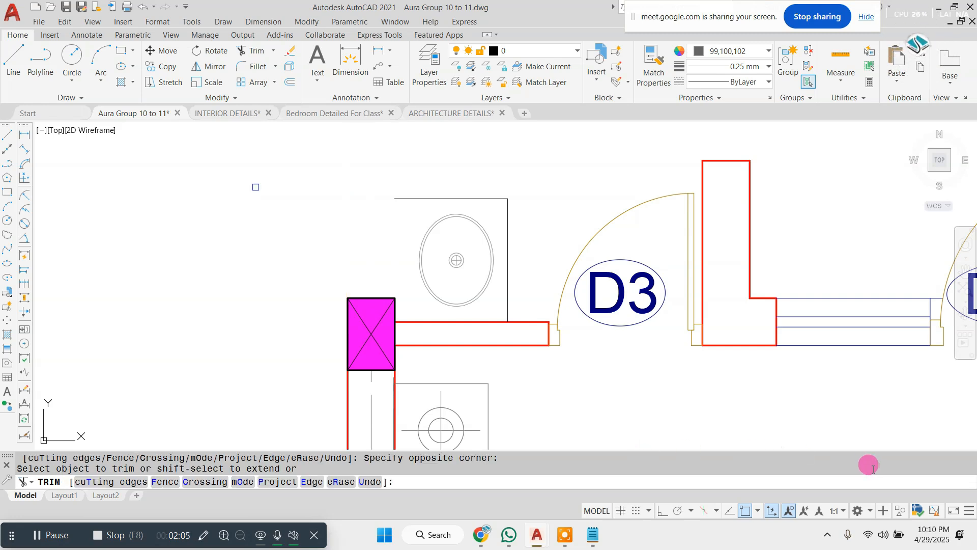
scroll(497, 255, up, 2)
key(Escape)
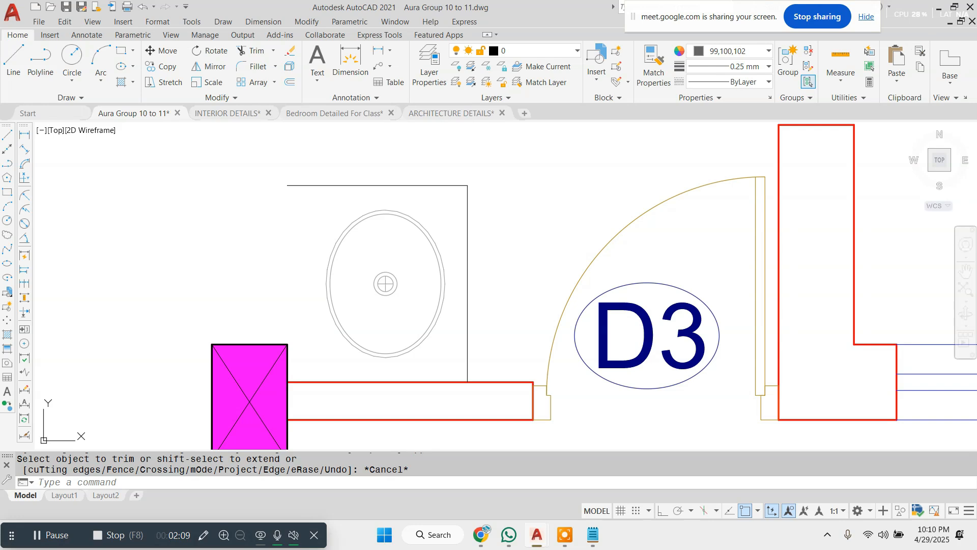
Step: Erase the washbasin and its counter outline above the bedroom's upper wall
click(542, 171)
click(306, 355)
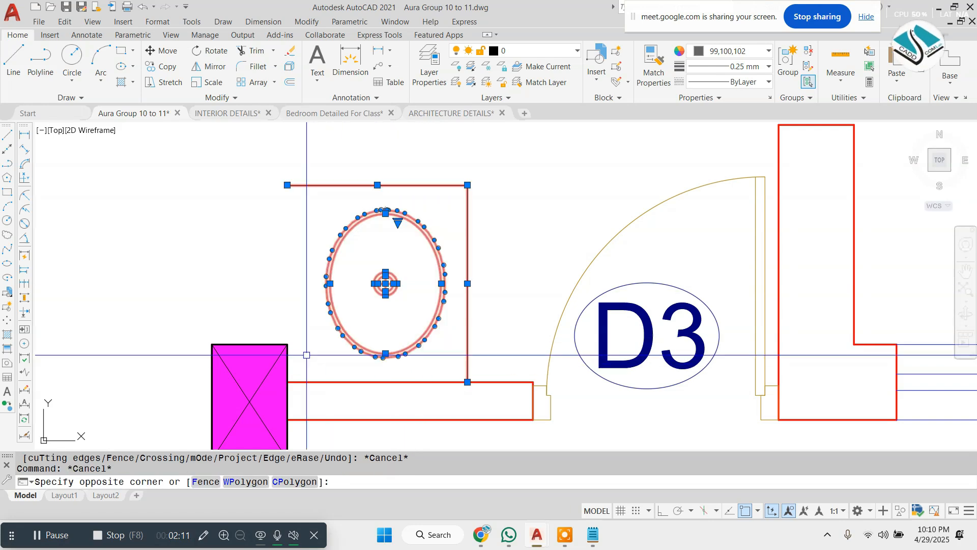
text(e)
key(Return)
scroll(713, 291, down, 2)
middle_drag(713, 290, 457, 291)
scroll(469, 258, up, 2)
scroll(469, 259, down, 2)
middle_drag(594, 251, 524, 309)
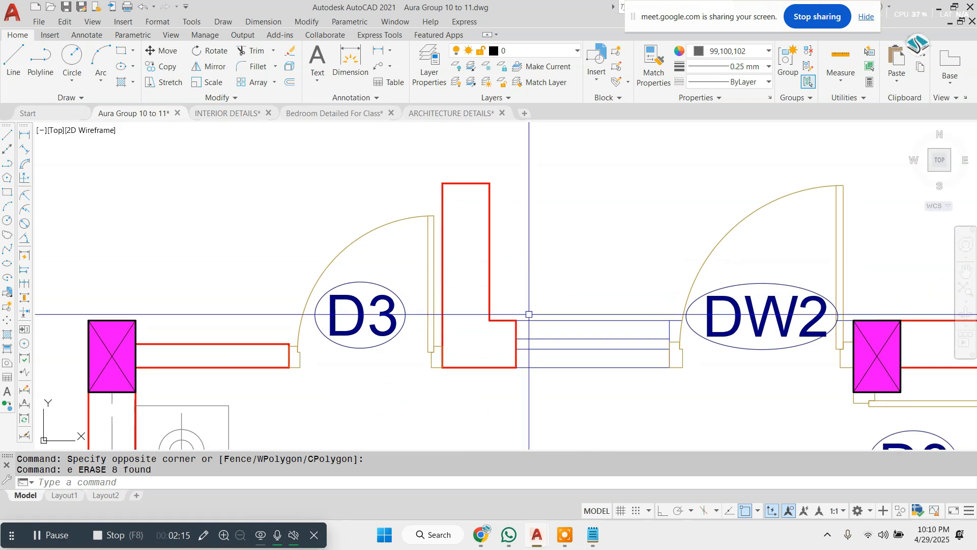
scroll(524, 310, down, 3)
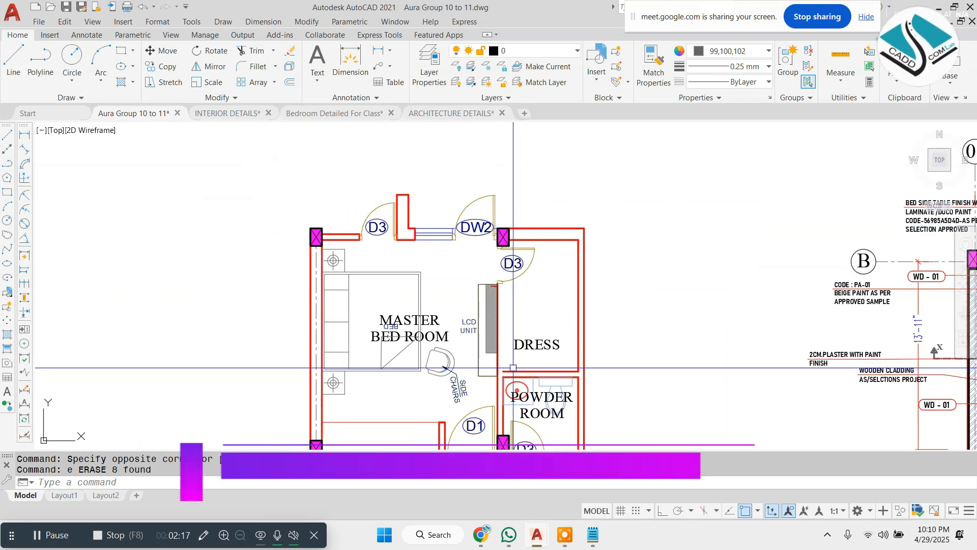
scroll(506, 338, up, 2)
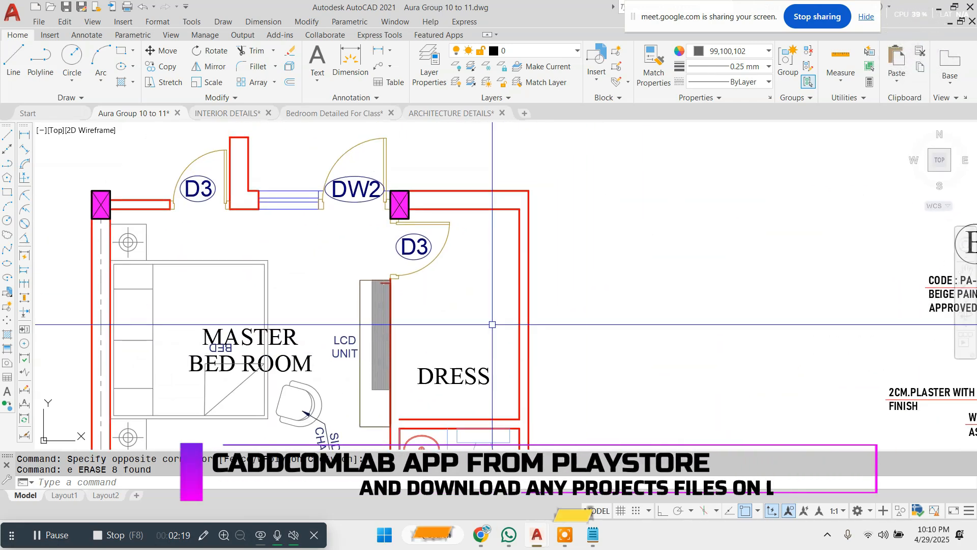
text(rtr)
key(Return)
key(Return)
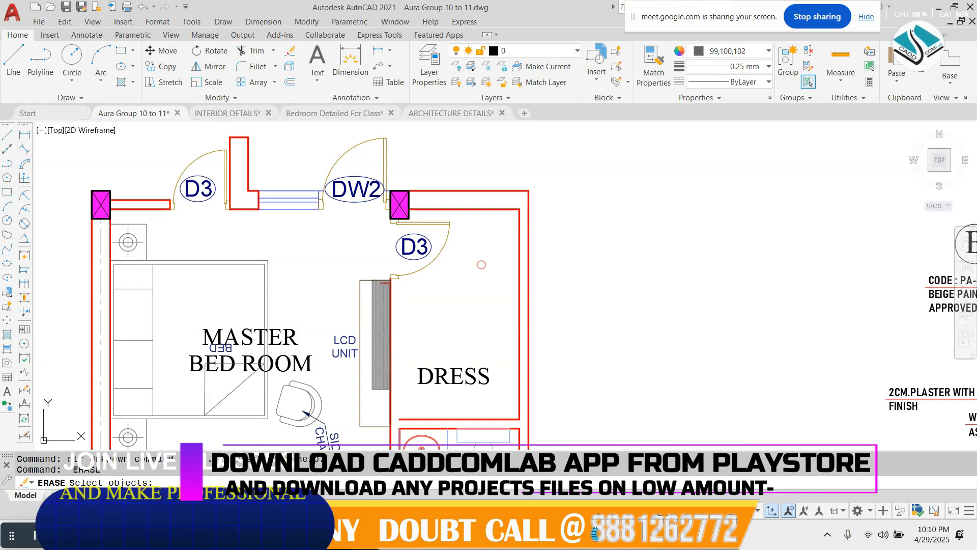
click(565, 159)
click(482, 264)
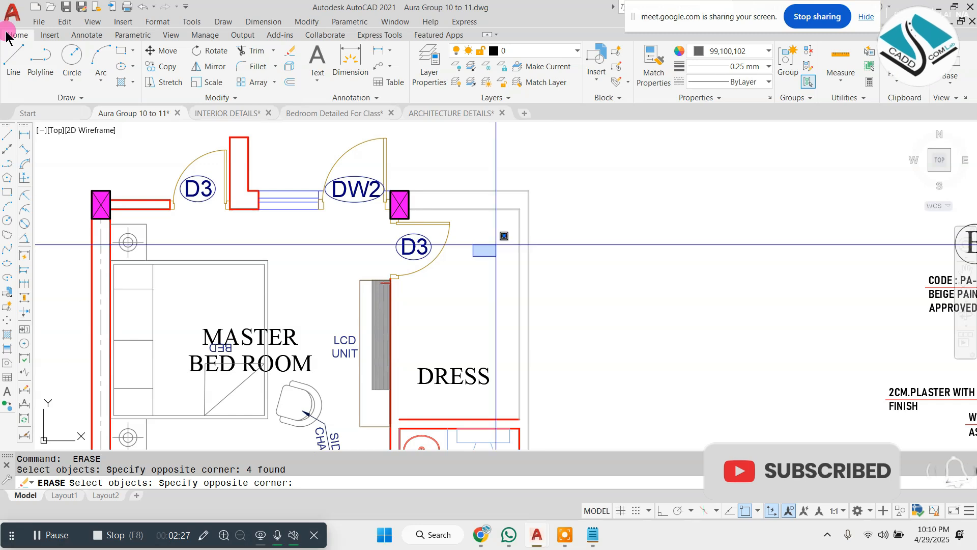
key(Escape)
key(Escape)
key(Escape)
click(46, 23)
click(51, 41)
key(Escape)
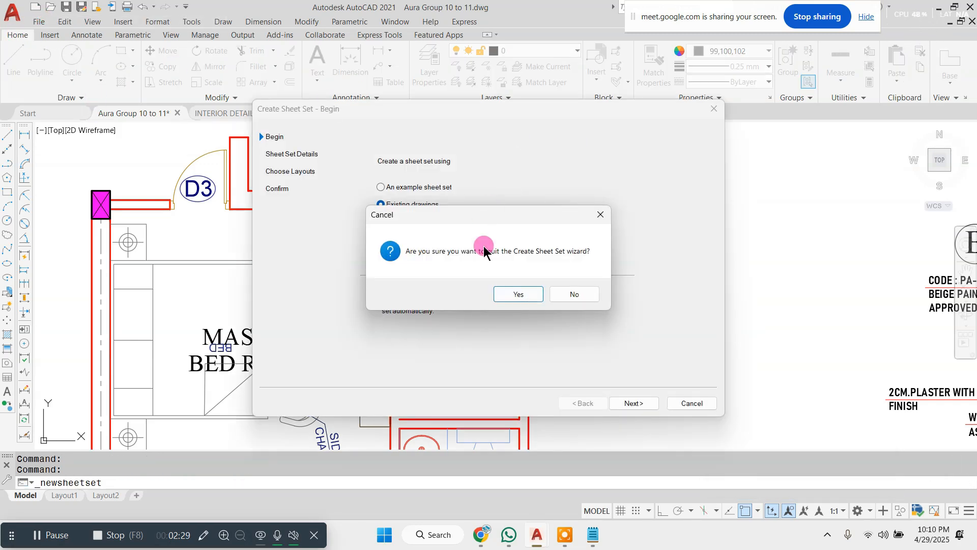
click(586, 298)
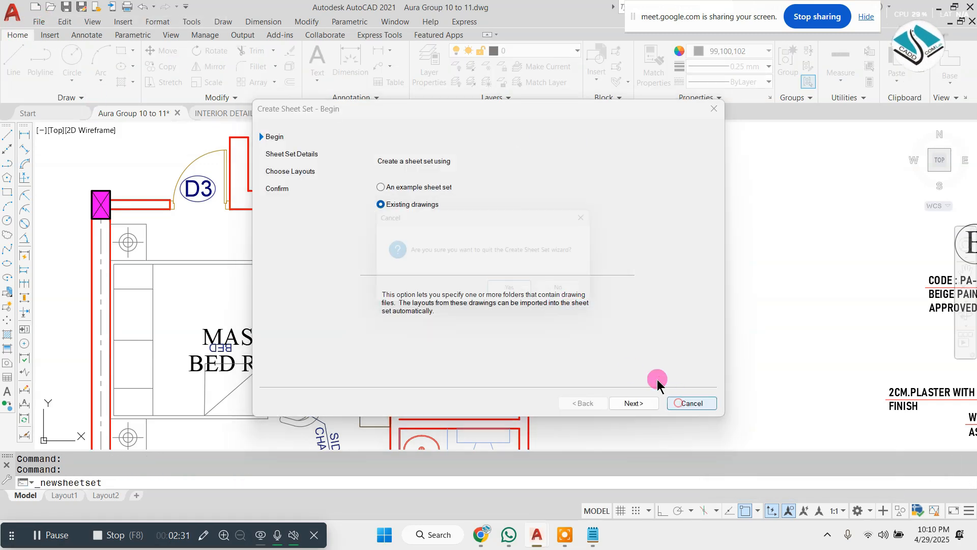
click(708, 403)
click(519, 294)
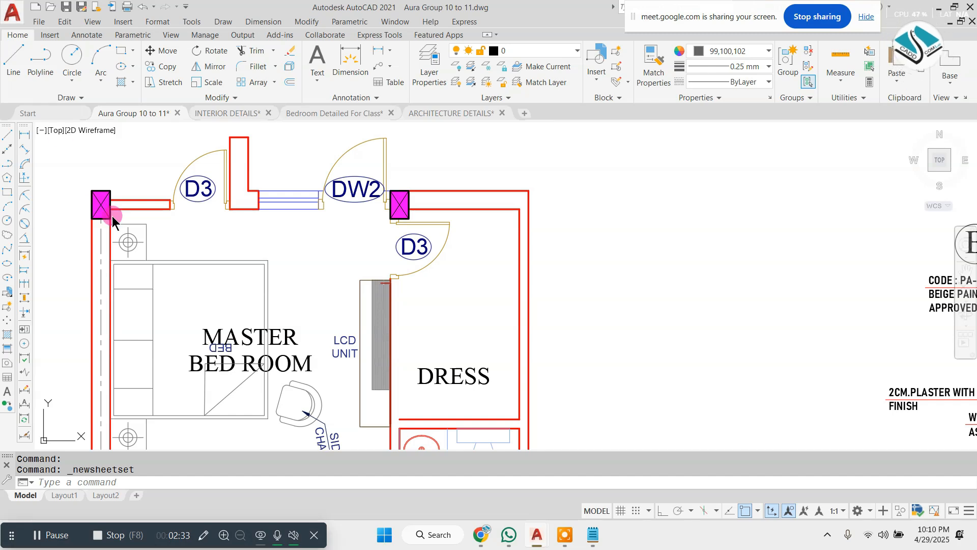
click(50, 166)
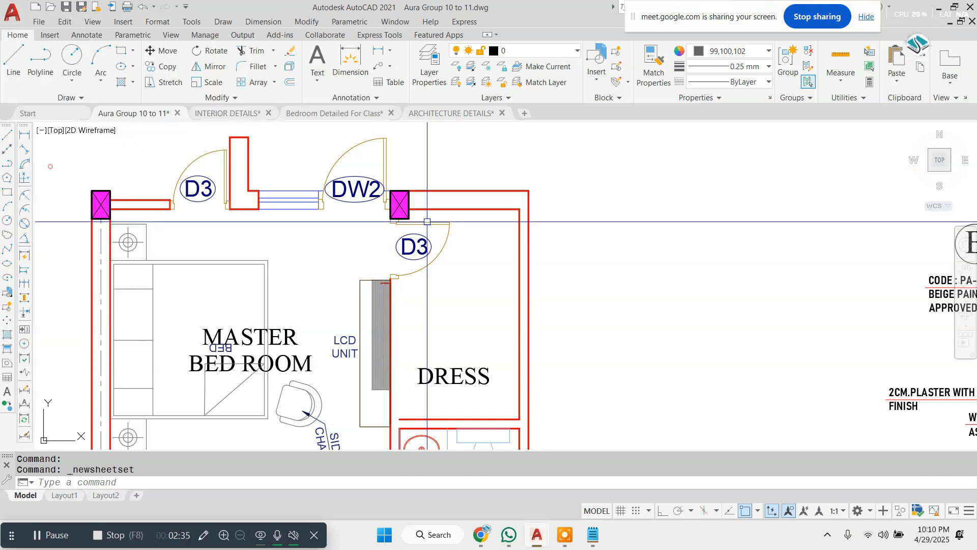
click(49, 535)
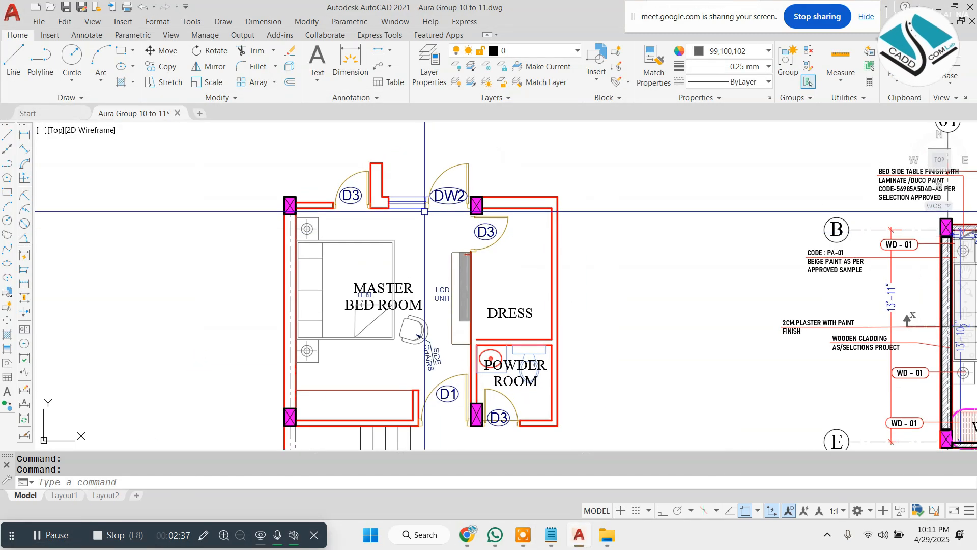
Step: Trim away the outer line of the dress room's upper wall beside the column
scroll(425, 211, up, 2)
middle_drag(438, 203, 460, 244)
scroll(488, 250, down, 2)
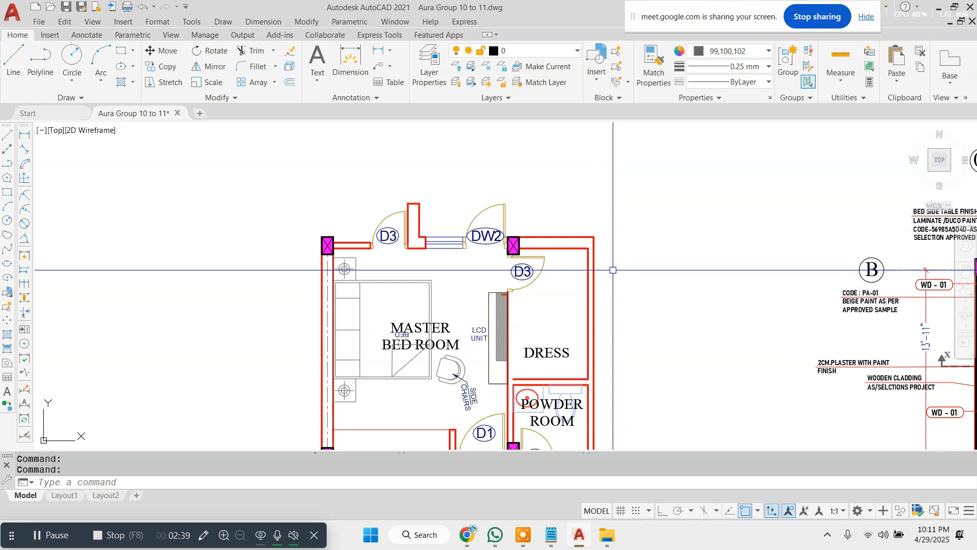
scroll(651, 254, up, 3)
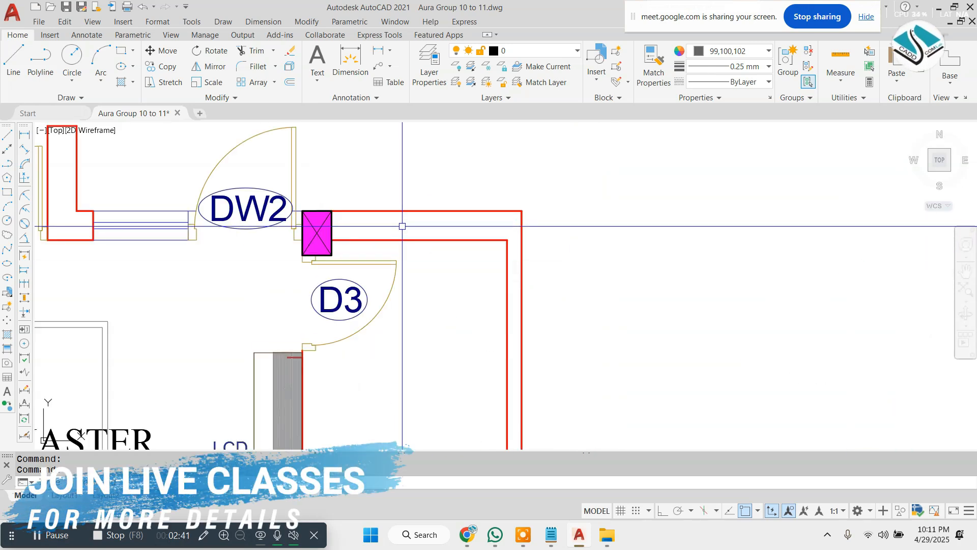
text(tr)
key(space)
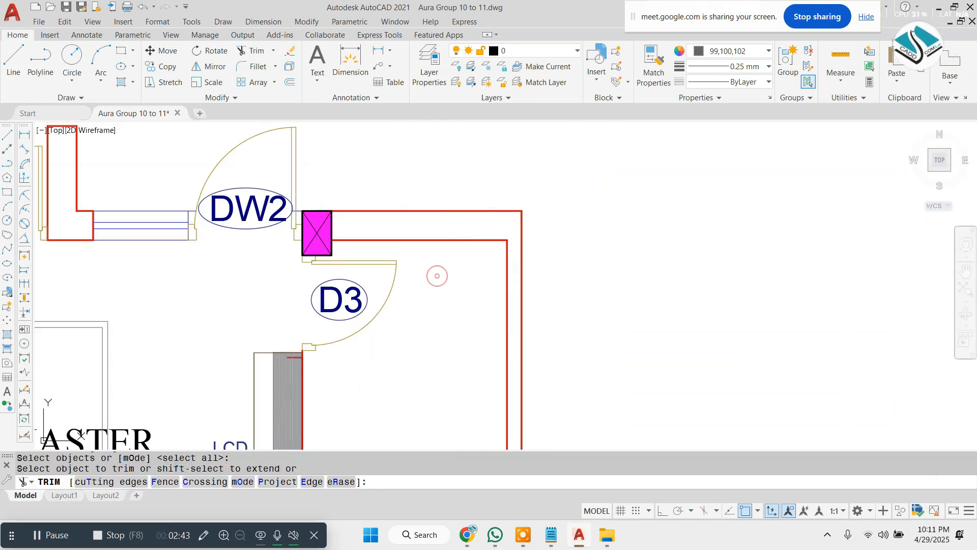
click(464, 276)
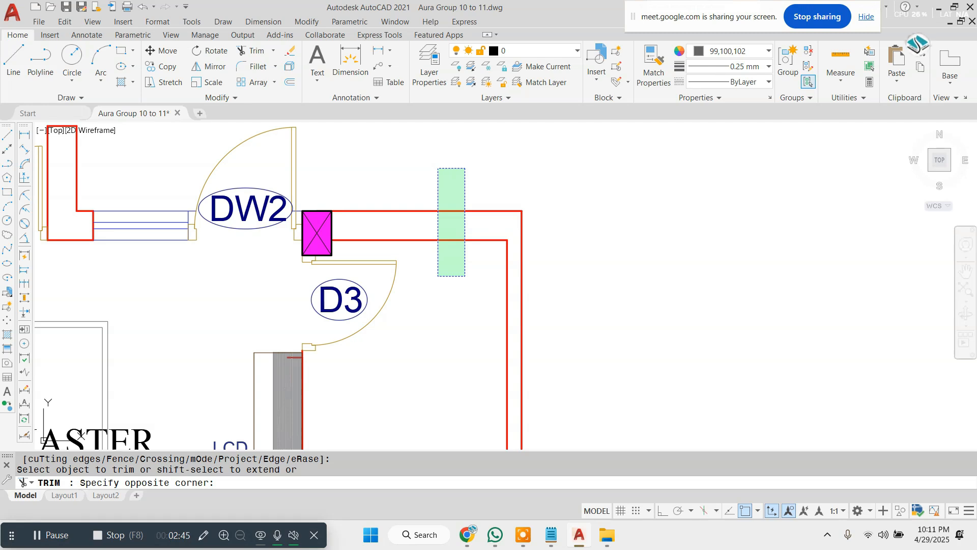
click(438, 168)
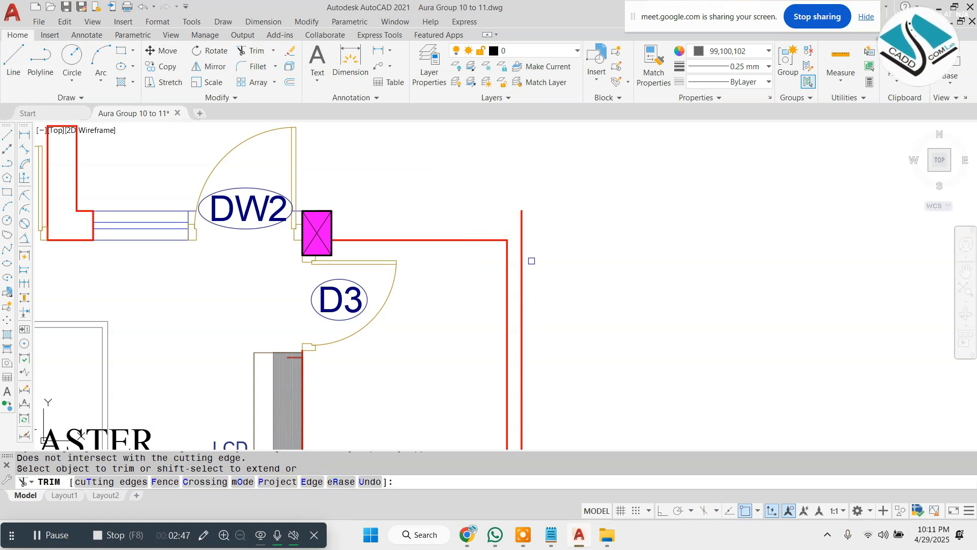
key(Escape)
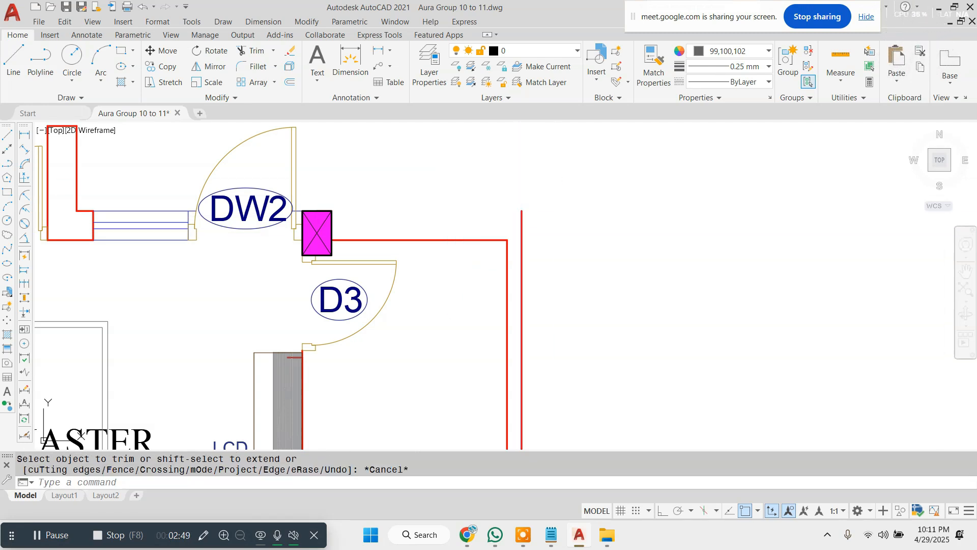
Step: Erase the remaining upper and right-hand wall lines of the dress room
click(557, 307)
click(458, 181)
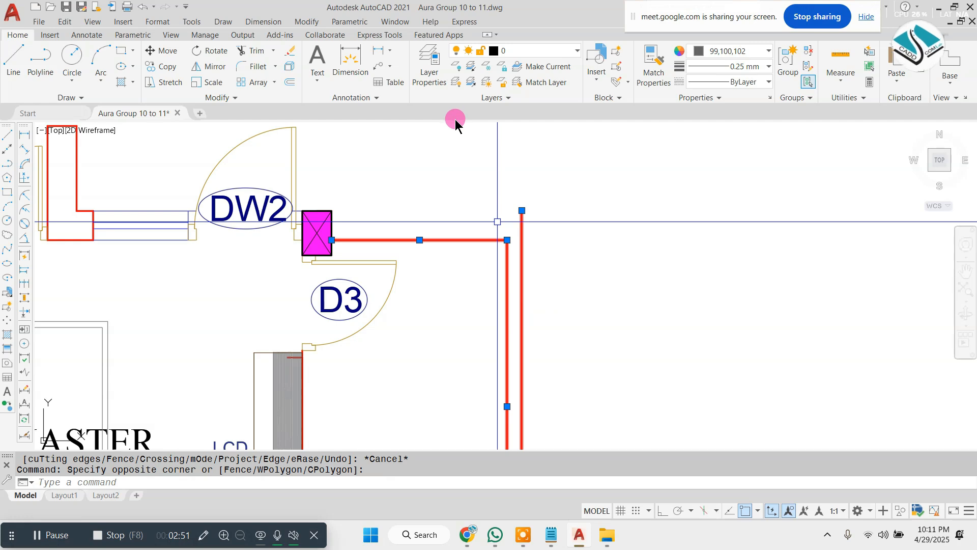
text(e)
key(Return)
Step: Erase the partition between dress and powder room together with the powder room's outer wall, label, basin and toilet
scroll(498, 222, down, 3)
scroll(504, 244, up, 5)
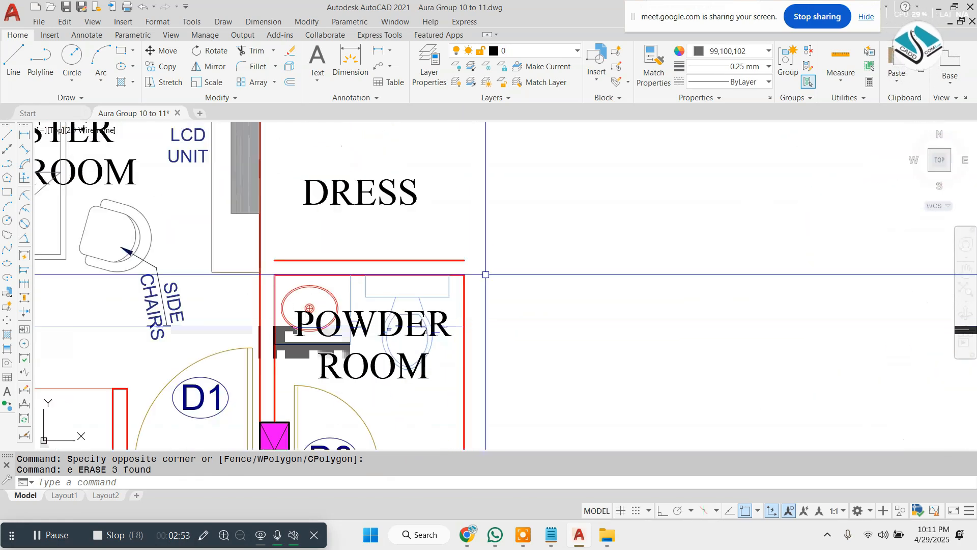
click(518, 232)
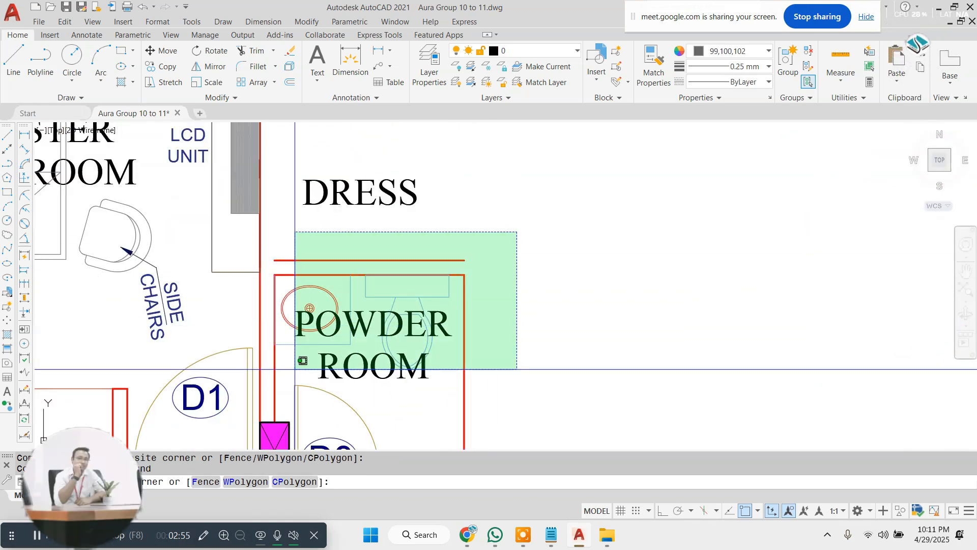
click(294, 369)
key(Delete)
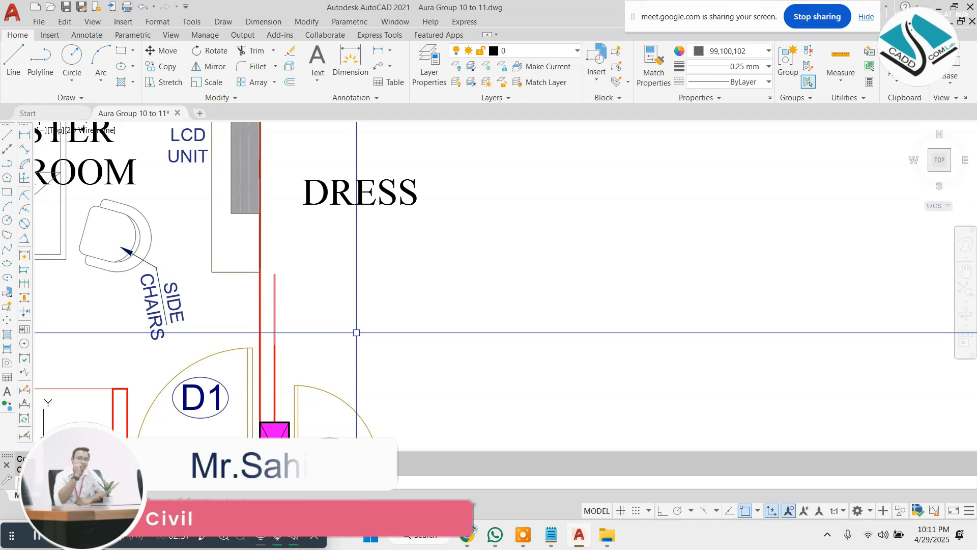
Step: Erase the leftover horizontal wall lines beside the powder room's D3 door
scroll(569, 131, down, 2)
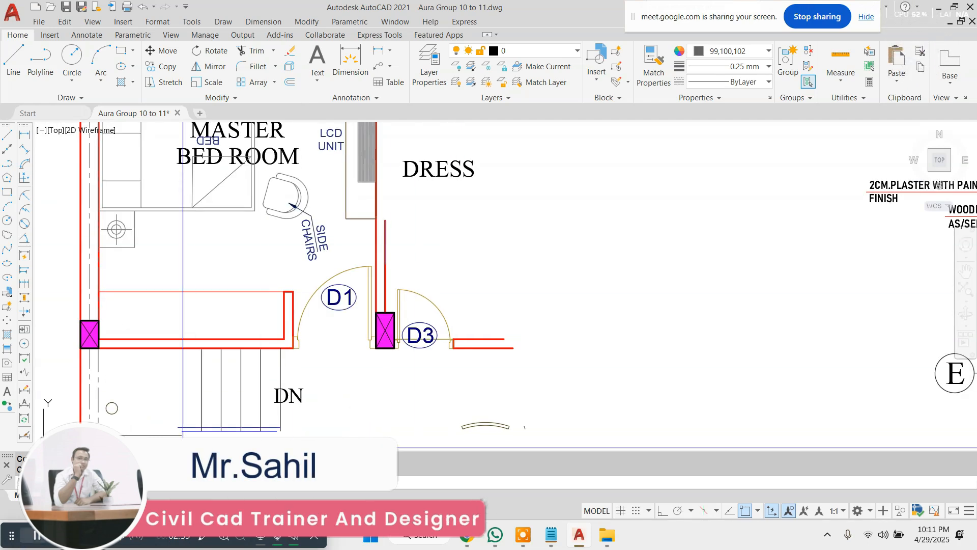
scroll(448, 275, down, 2)
scroll(442, 285, up, 4)
middle_drag(508, 324, 500, 268)
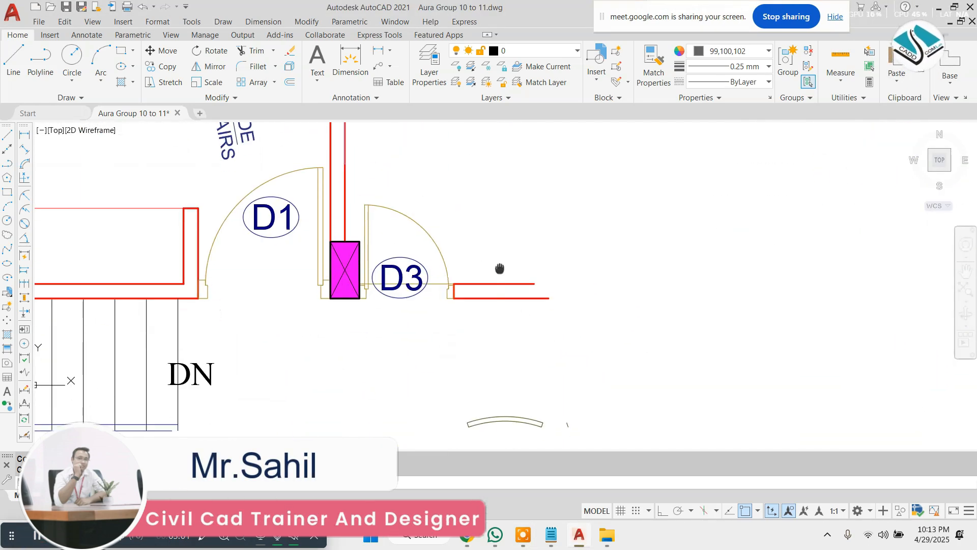
scroll(500, 268, up, 2)
click(593, 361)
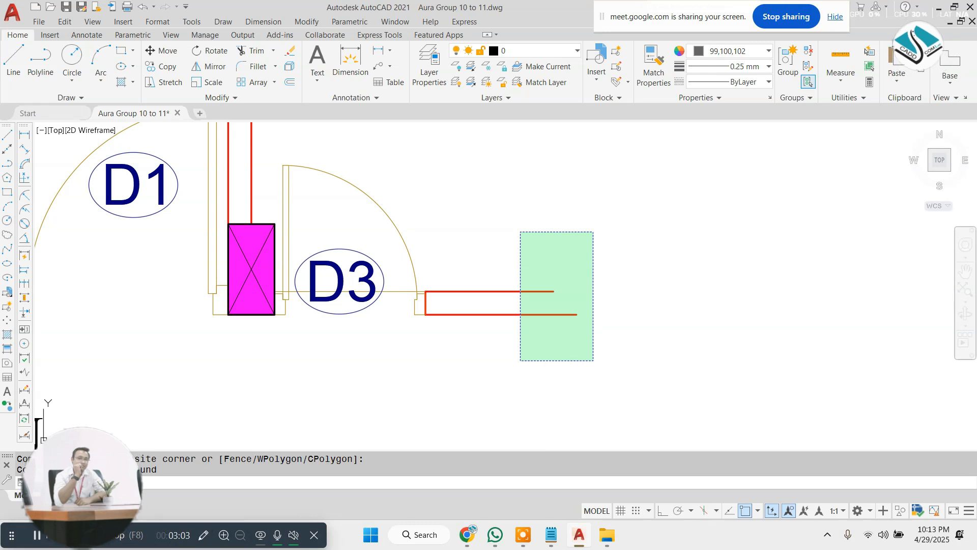
click(520, 232)
text(e)
key(Return)
Step: Erase the powder room's D3 door with its tag, frame and the short wall end beside it
middle_drag(335, 250, 424, 234)
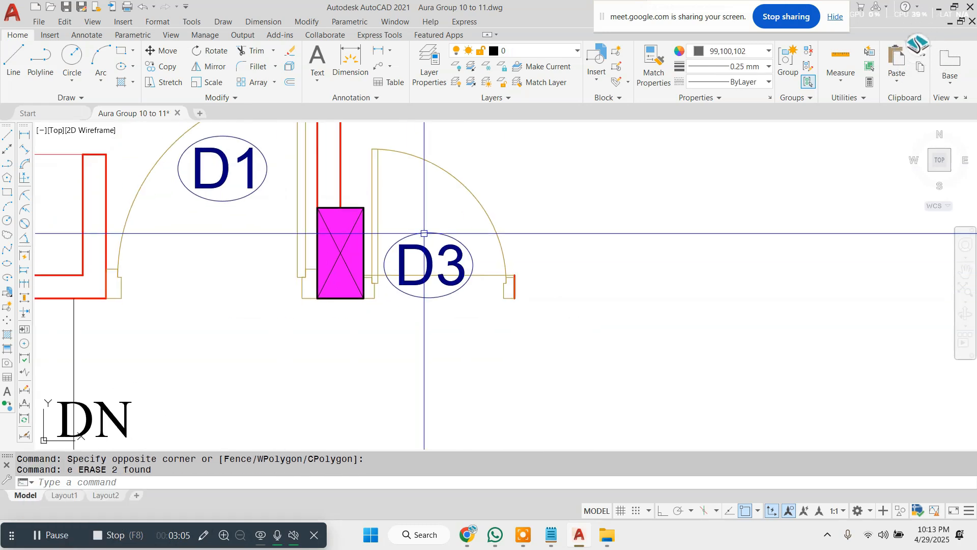
scroll(424, 233, up, 2)
click(619, 192)
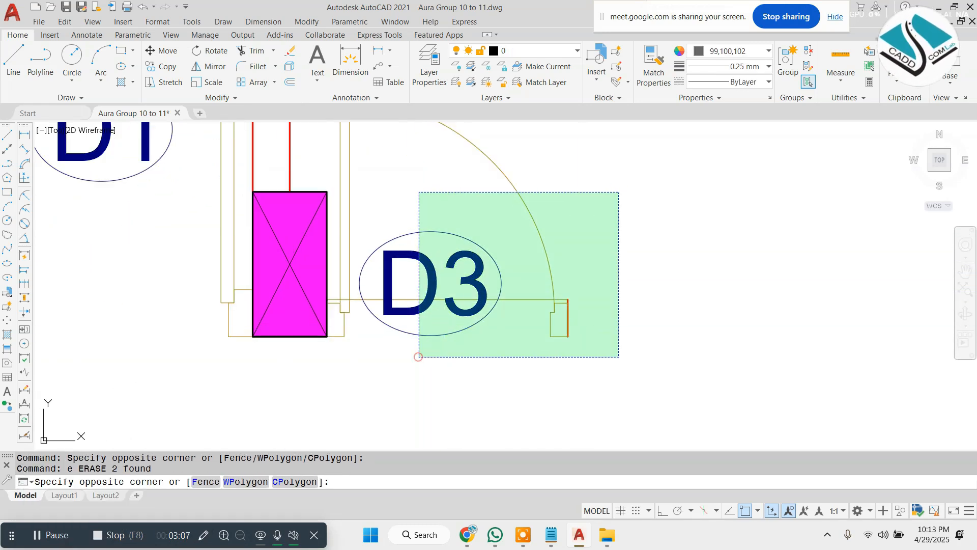
click(419, 357)
text(e)
key(Return)
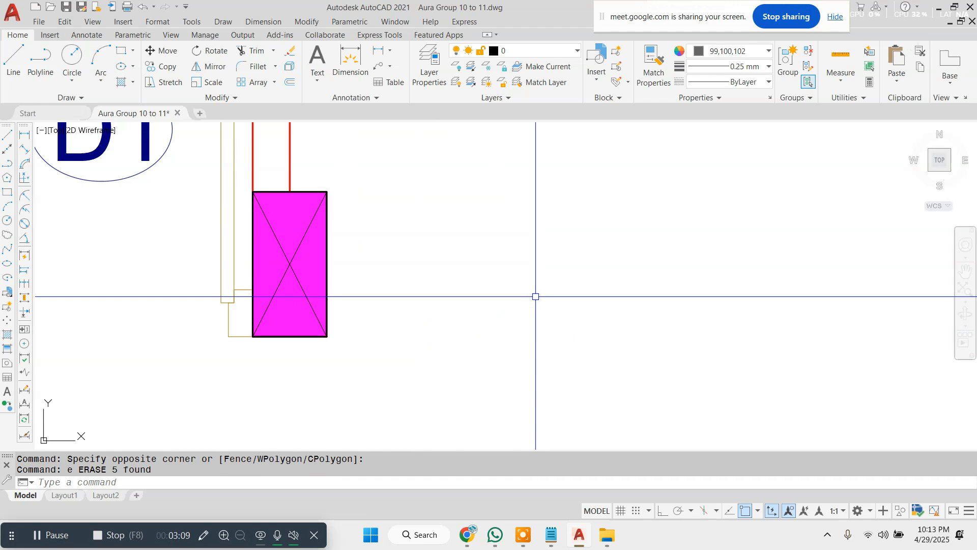
Step: Erase the leftover curved piece and the tiny line fragment outside the plan, below and to the right of the D1 door
scroll(535, 296, down, 6)
scroll(643, 245, up, 4)
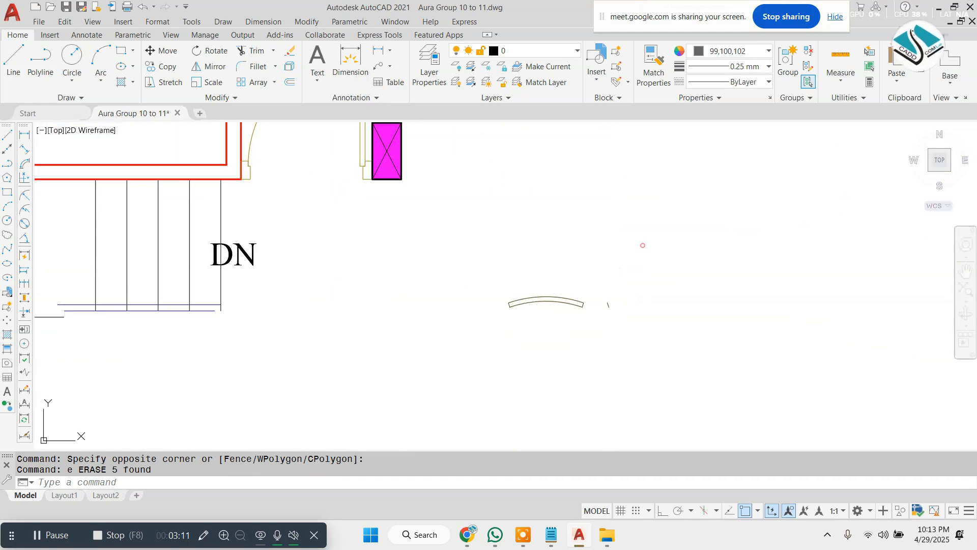
click(643, 246)
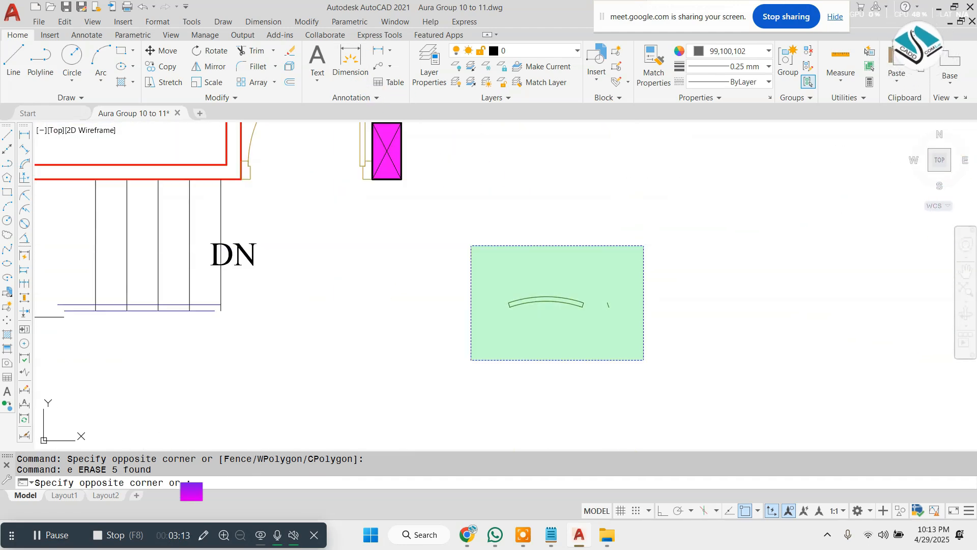
click(471, 360)
text(e)
key(Return)
key(Escape)
Step: Erase the stair treads, DN label, small circle and loose horizontal lines below the bedroom
middle_drag(299, 310, 551, 274)
click(543, 180)
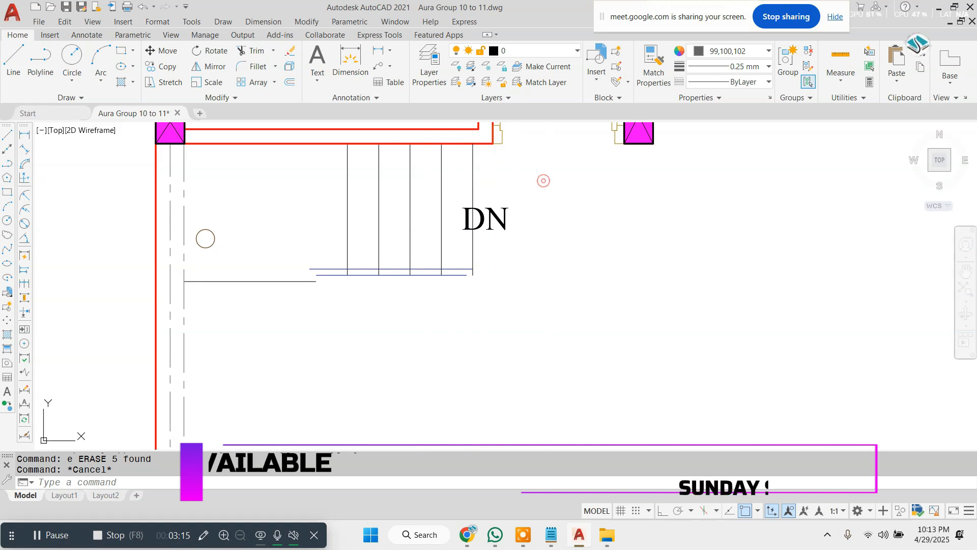
click(194, 339)
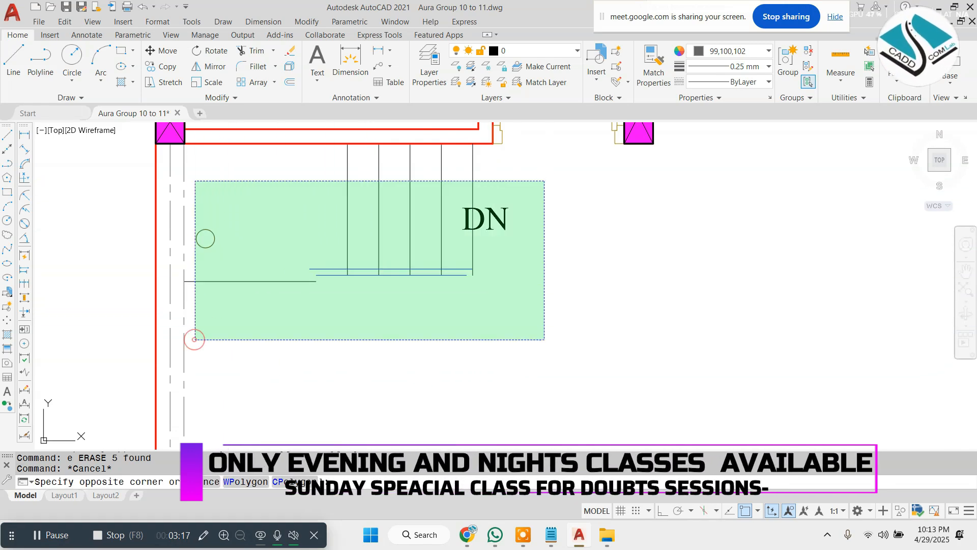
text(e)
key(Return)
scroll(419, 280, down, 3)
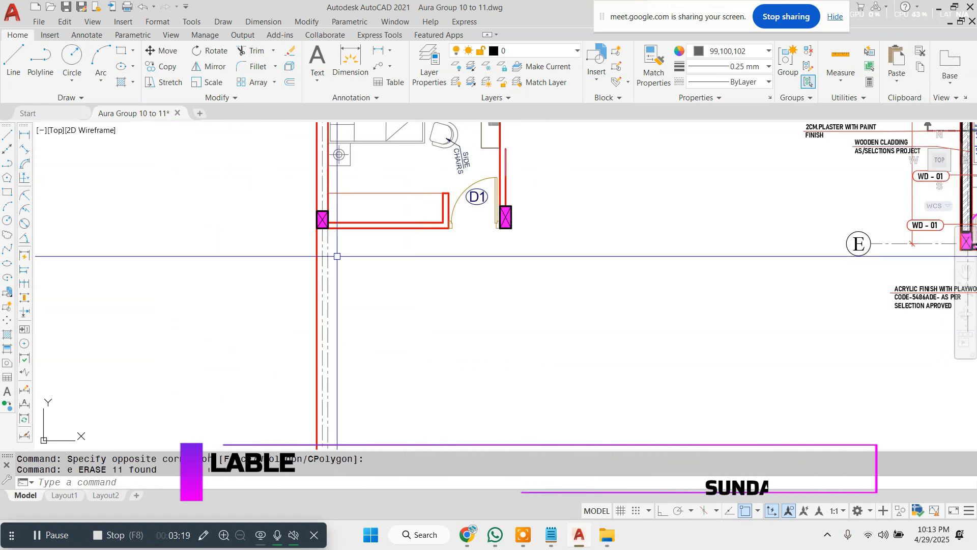
scroll(334, 227, up, 2)
click(607, 534)
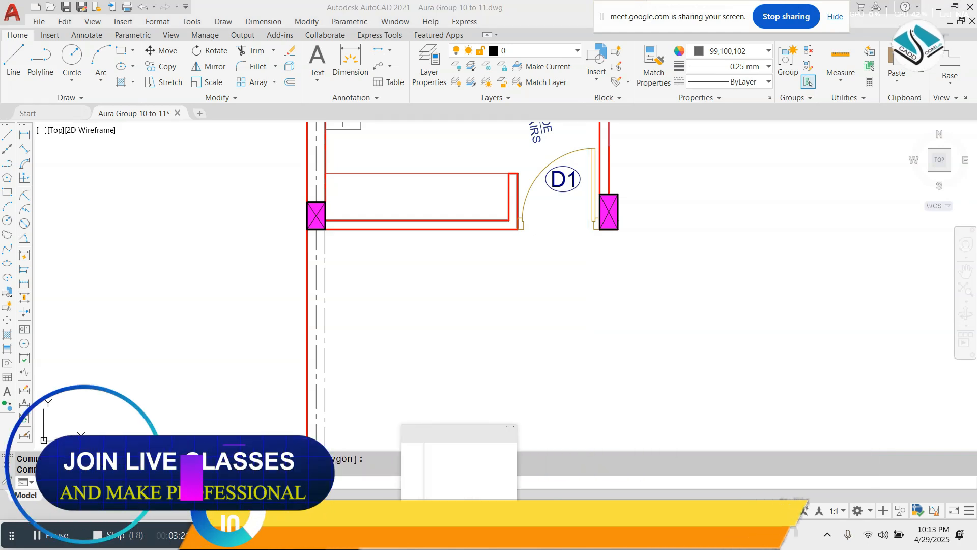
click(70, 432)
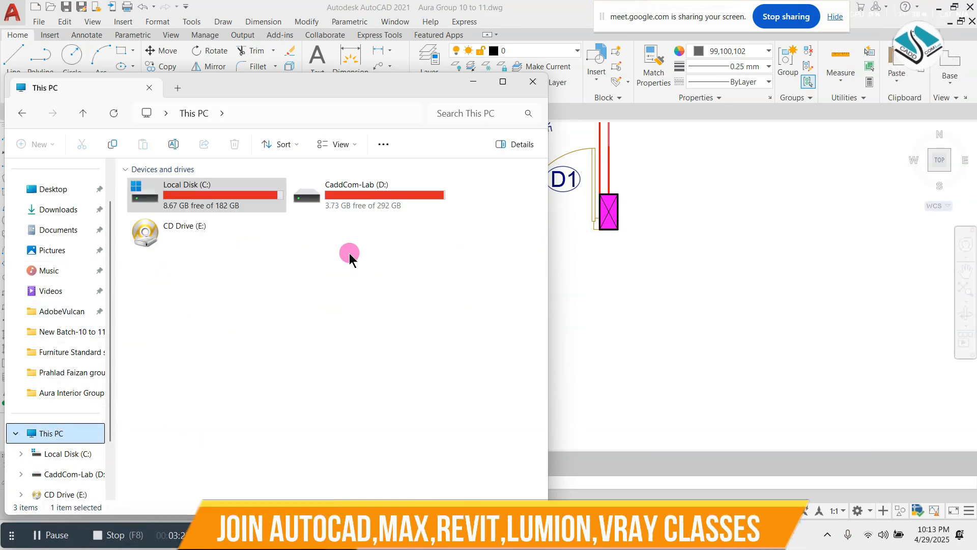
click(533, 82)
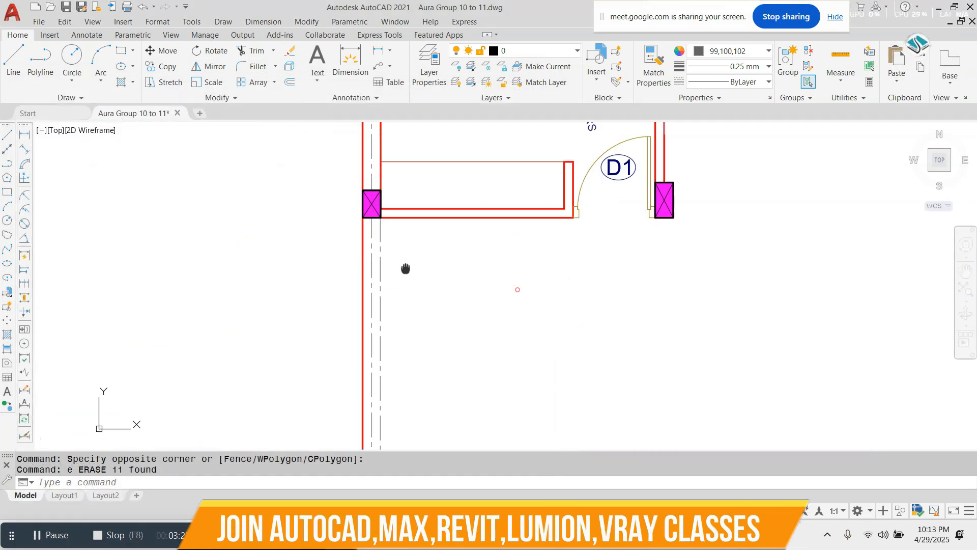
Step: Trim away the outer wall line and the two dashed lines running below the bedroom's lower-left column
scroll(453, 256, up, 4)
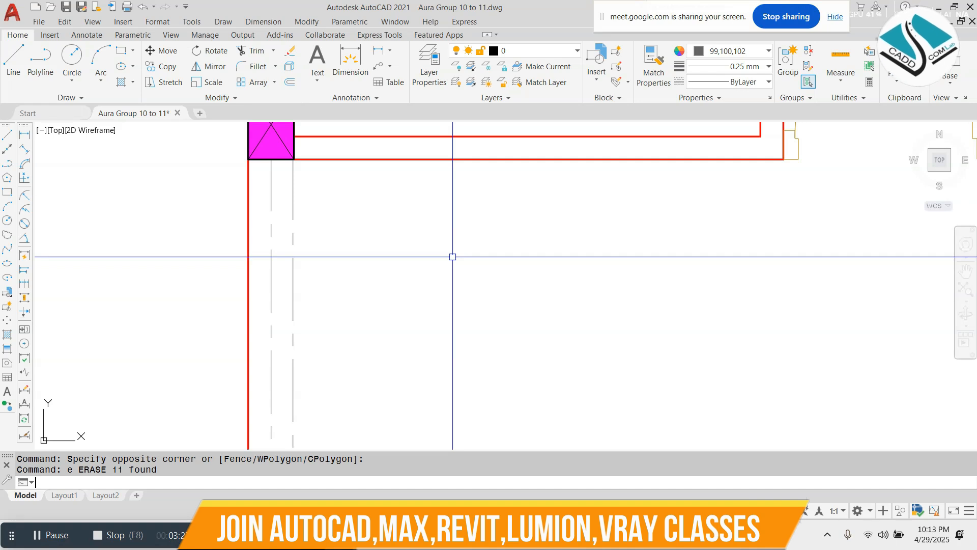
text(tr)
key(Return)
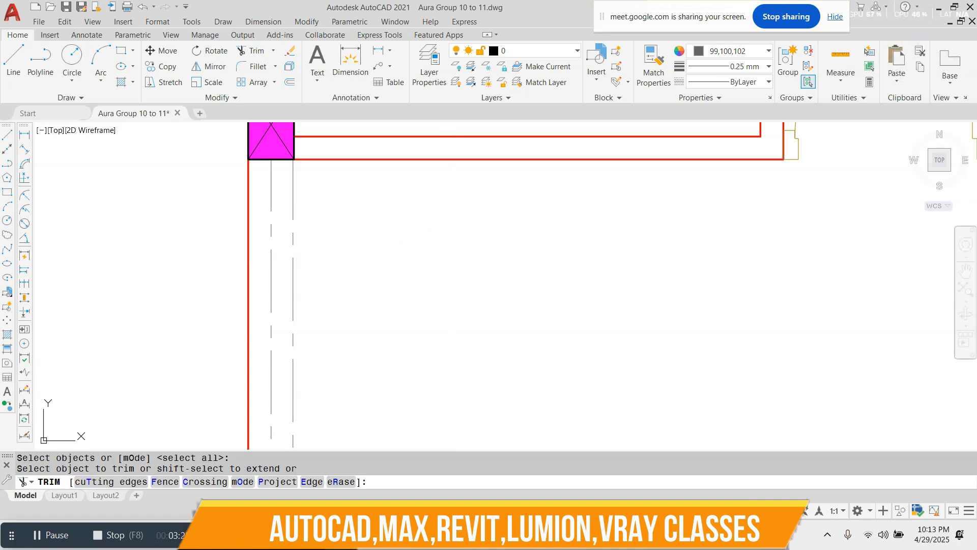
click(428, 231)
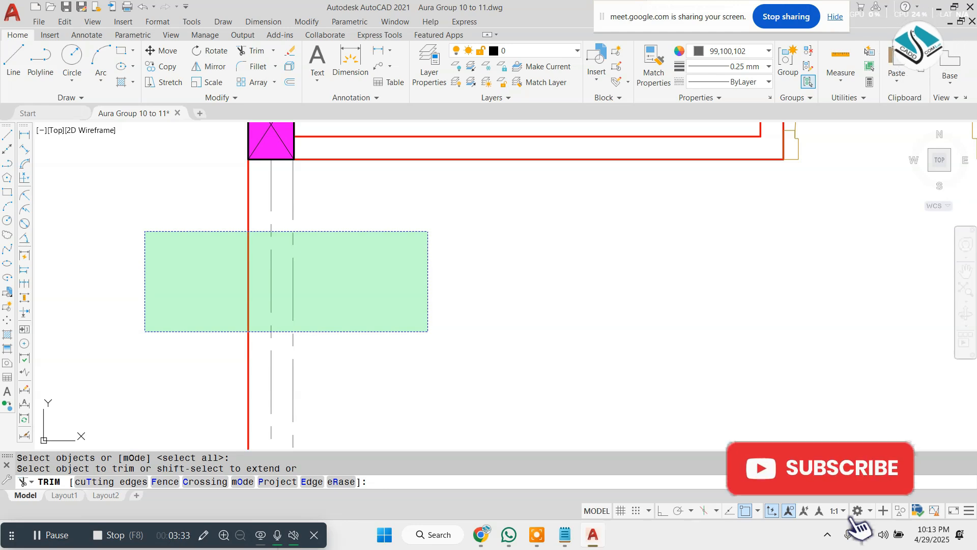
click(145, 332)
Step: Hide the selected group of drawing sheets together with the large frame around them
click(60, 535)
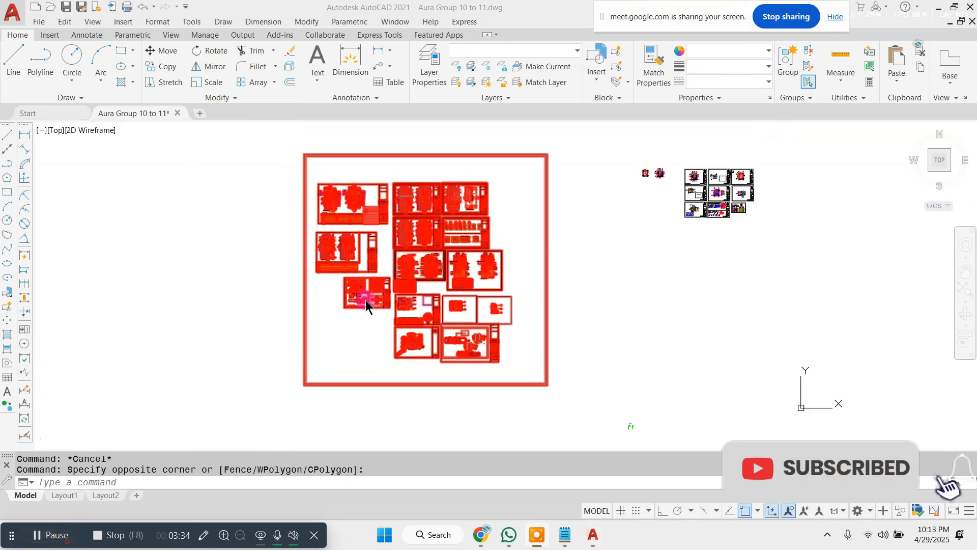
right_click(366, 304)
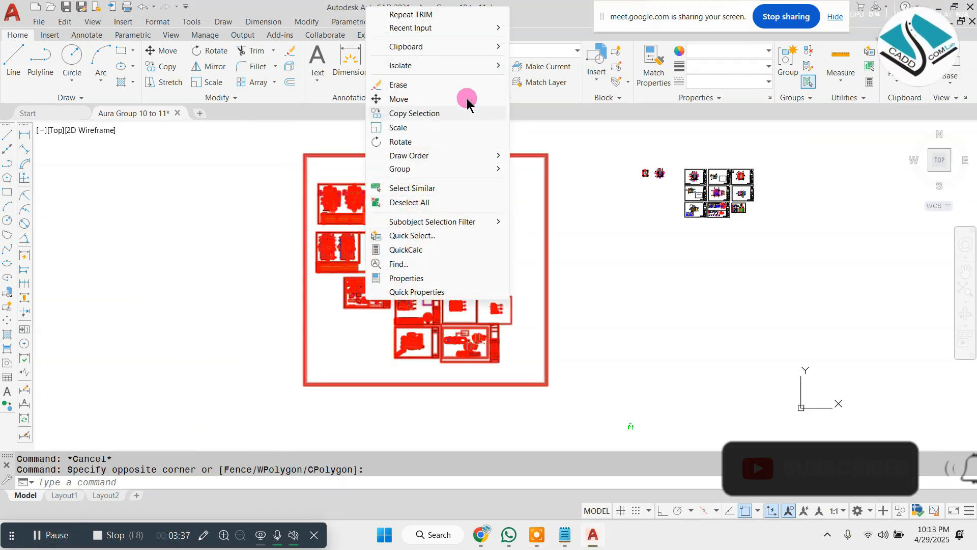
mouse_move(473, 67)
click(530, 82)
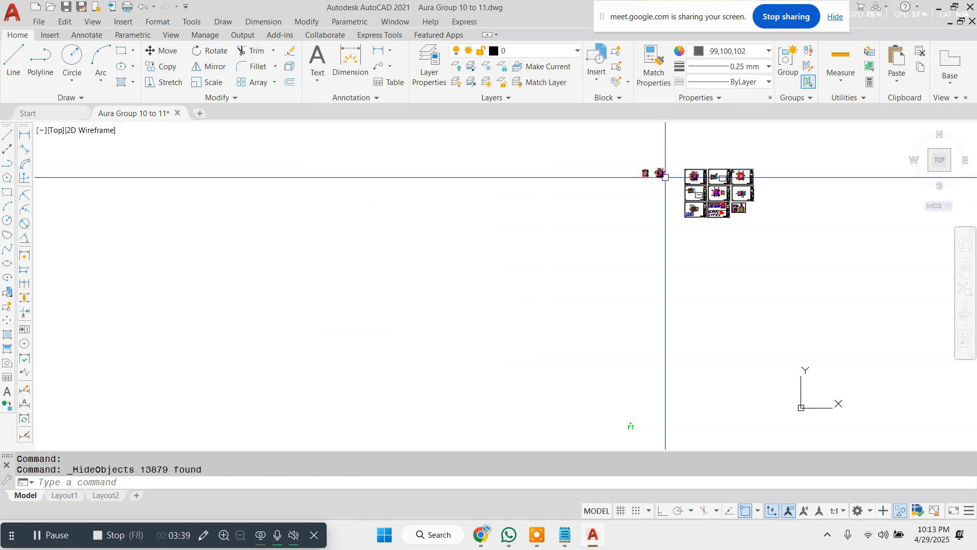
Step: With ortho on, draw a vertical line from the upper end of the dress-side wall line up to the column above the D3 door
scroll(663, 175, up, 10)
scroll(491, 207, up, 3)
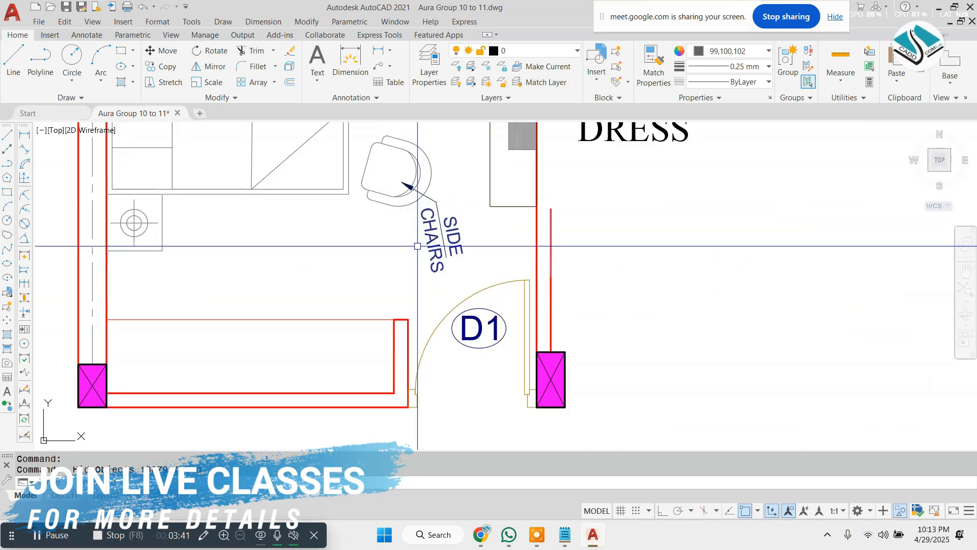
scroll(415, 239, down, 8)
scroll(422, 255, up, 10)
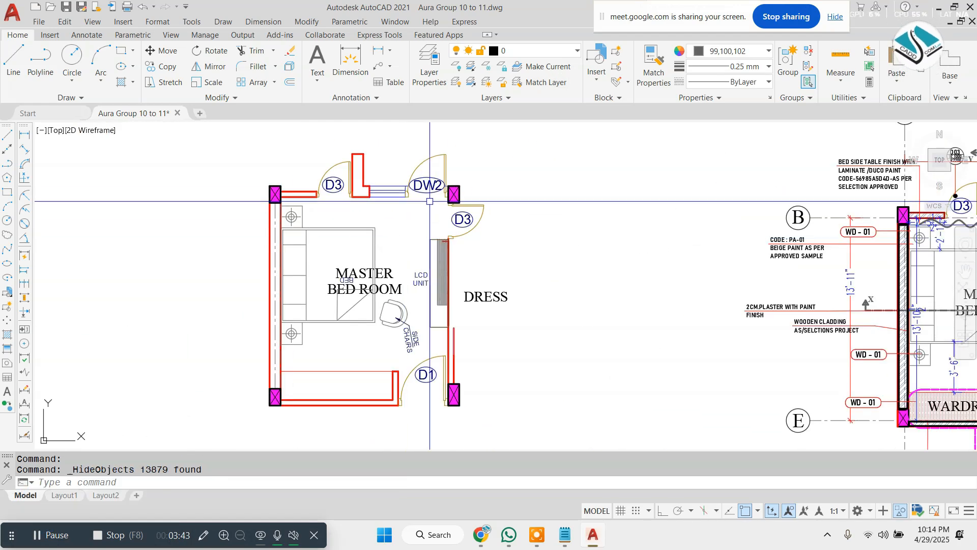
key(Escape)
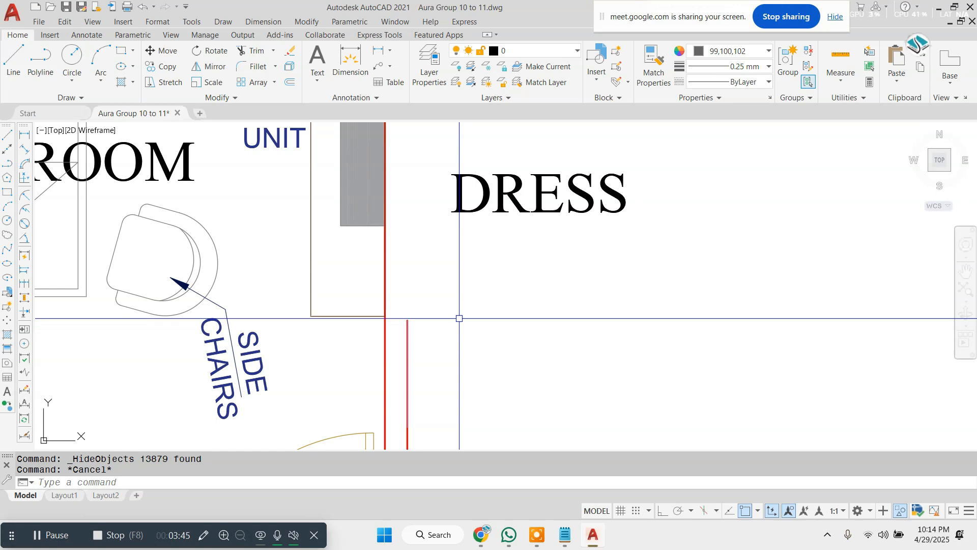
text(l)
key(Return)
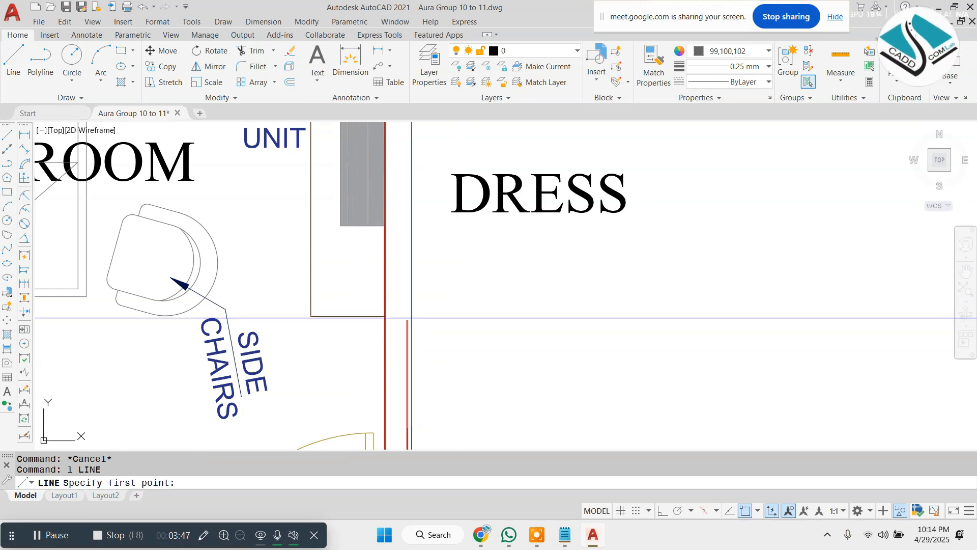
click(407, 321)
scroll(410, 342, down, 6)
middle_drag(424, 256, 416, 306)
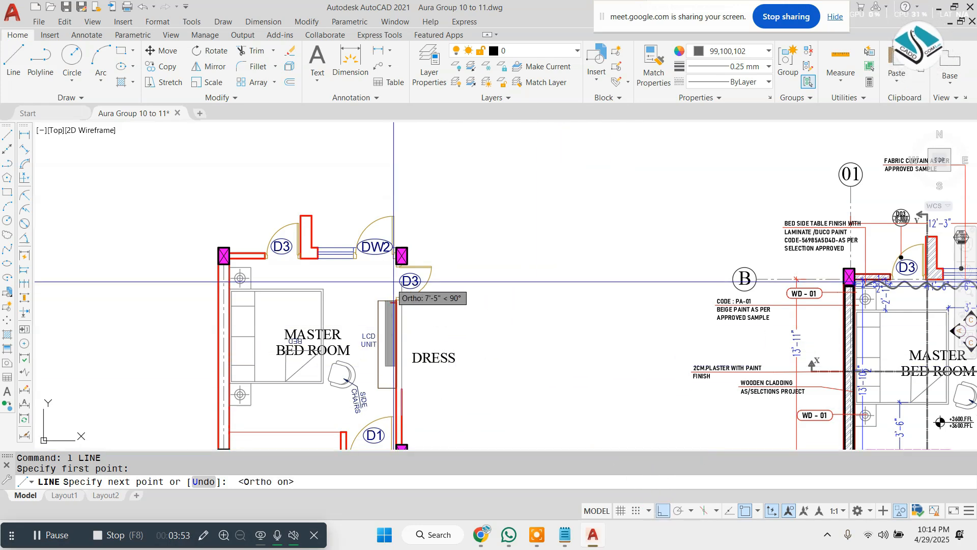
scroll(410, 259, up, 6)
scroll(414, 176, up, 4)
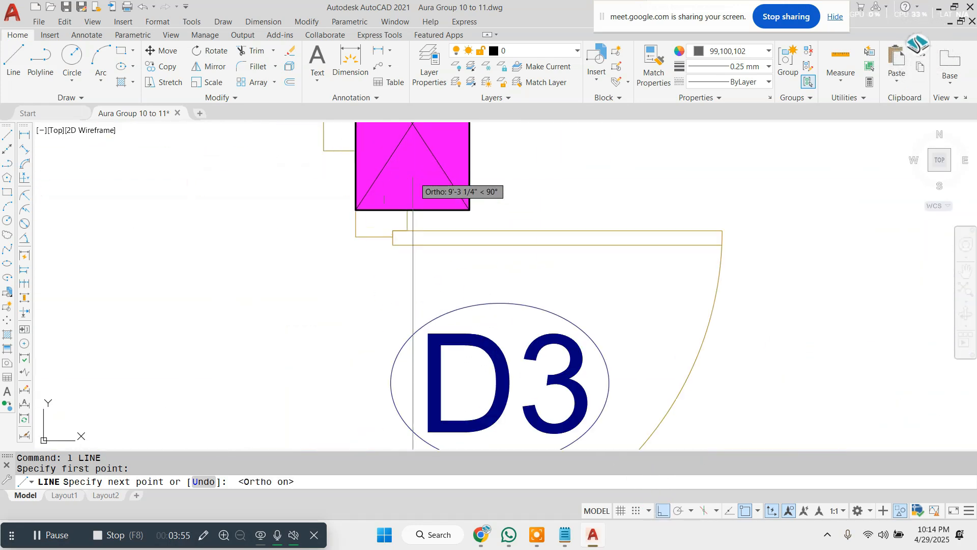
scroll(343, 324, up, 4)
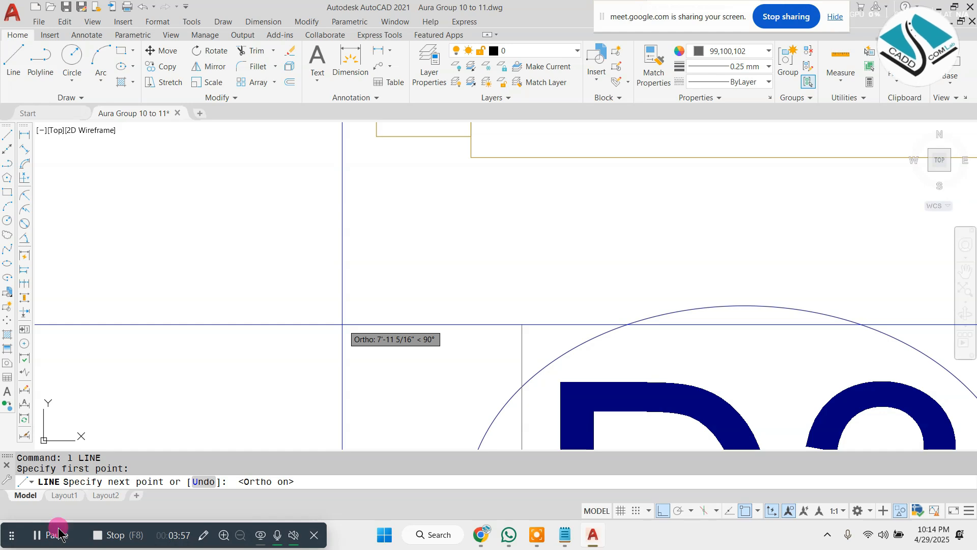
scroll(393, 323, down, 2)
scroll(382, 211, down, 4)
scroll(405, 244, up, 3)
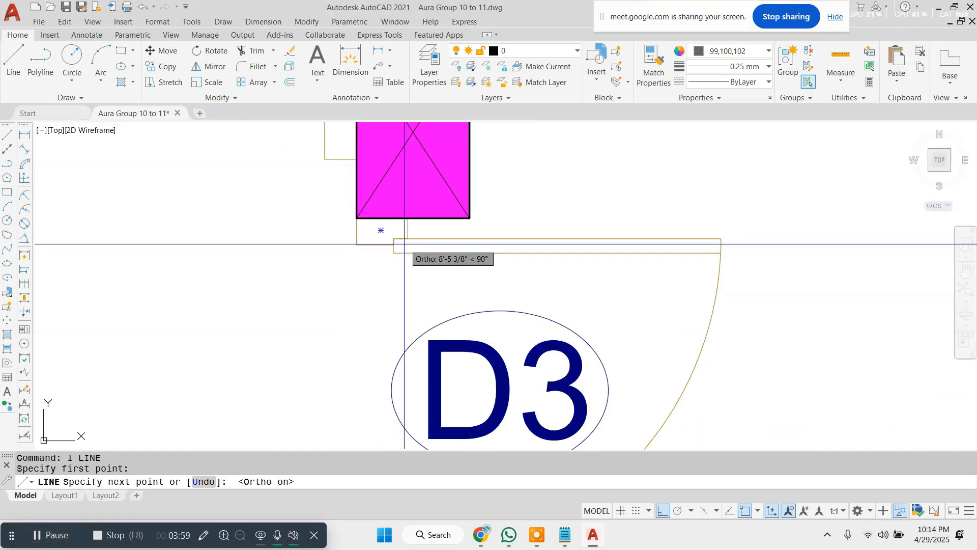
key(Escape)
scroll(414, 217, down, 6)
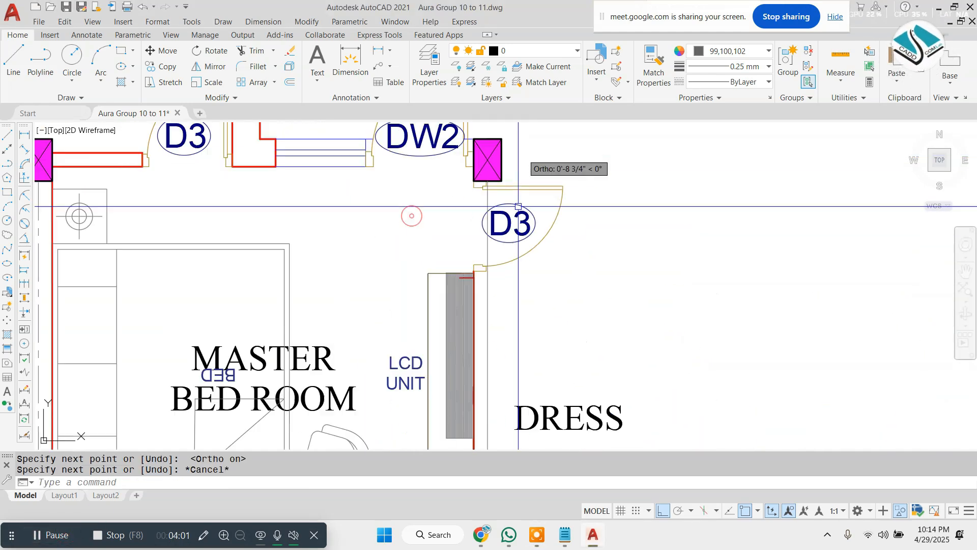
Step: Match the new dress-side wall line's properties to the red wall line beside the D1 door
scroll(502, 323, up, 5)
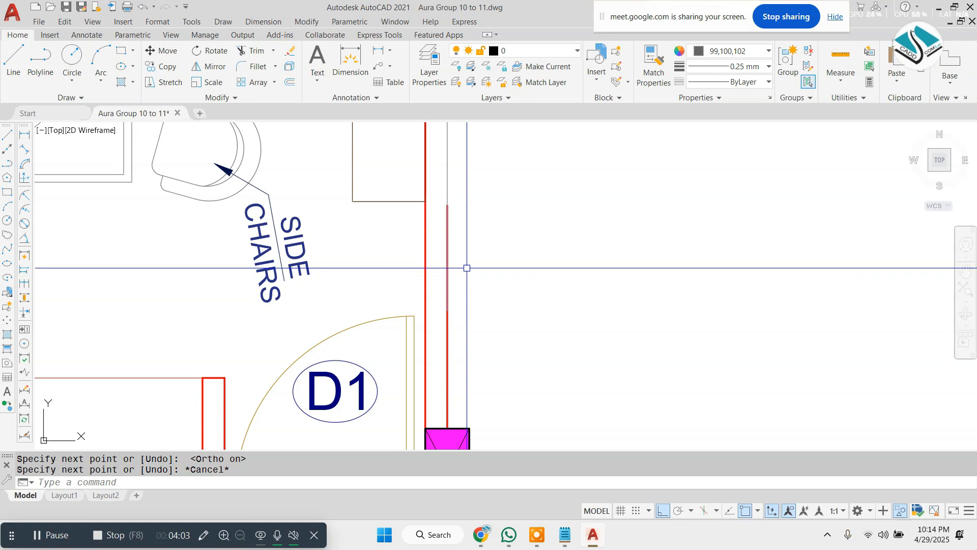
text(ma)
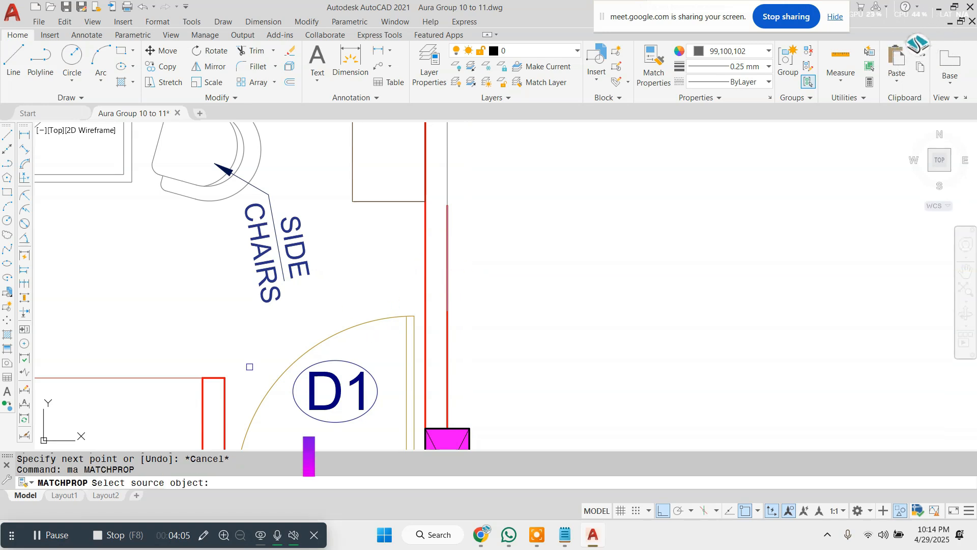
click(225, 393)
scroll(428, 212, up, 3)
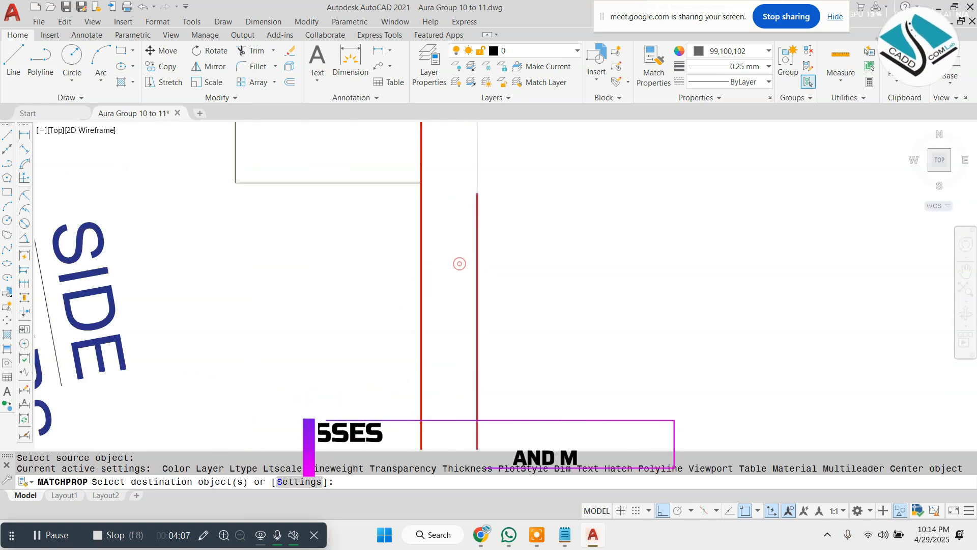
click(460, 264)
click(546, 177)
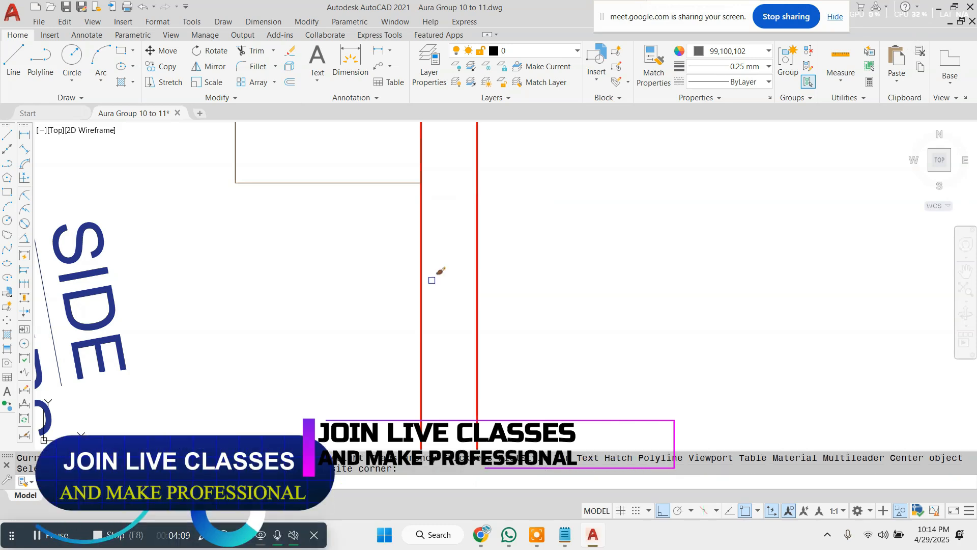
scroll(431, 280, down, 3)
scroll(305, 219, up, 5)
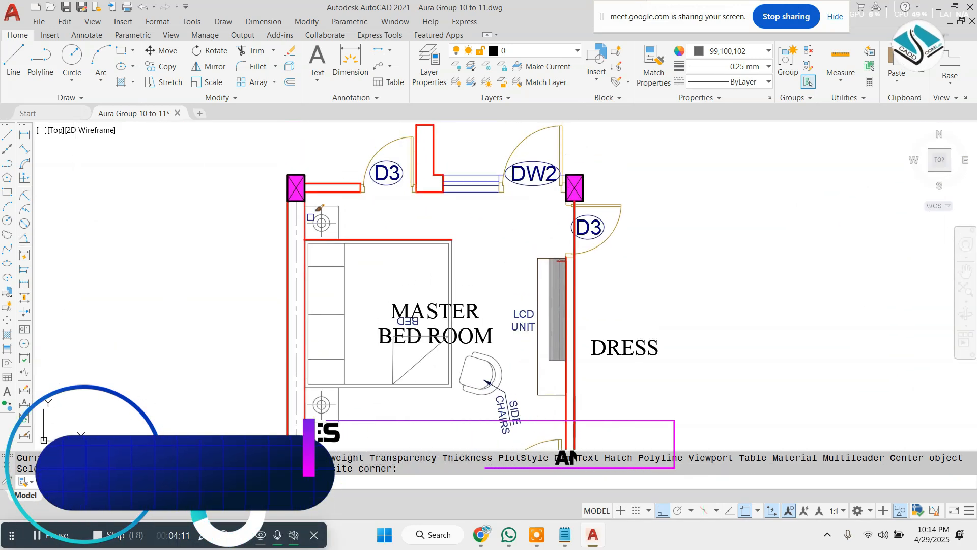
key(Escape)
Step: Erase the dashed centre line inside the bedroom's left-hand wall
scroll(291, 215, up, 2)
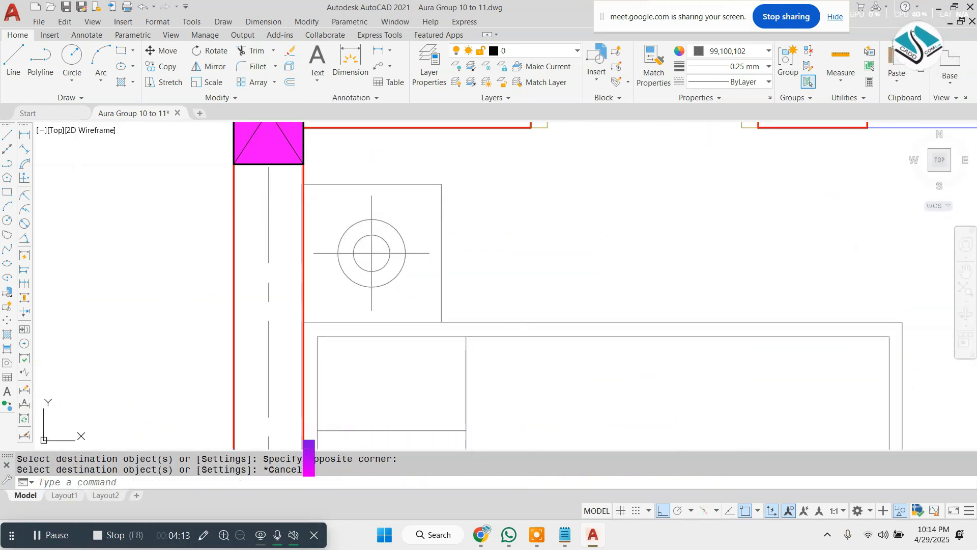
click(292, 199)
key(Escape)
key(Escape)
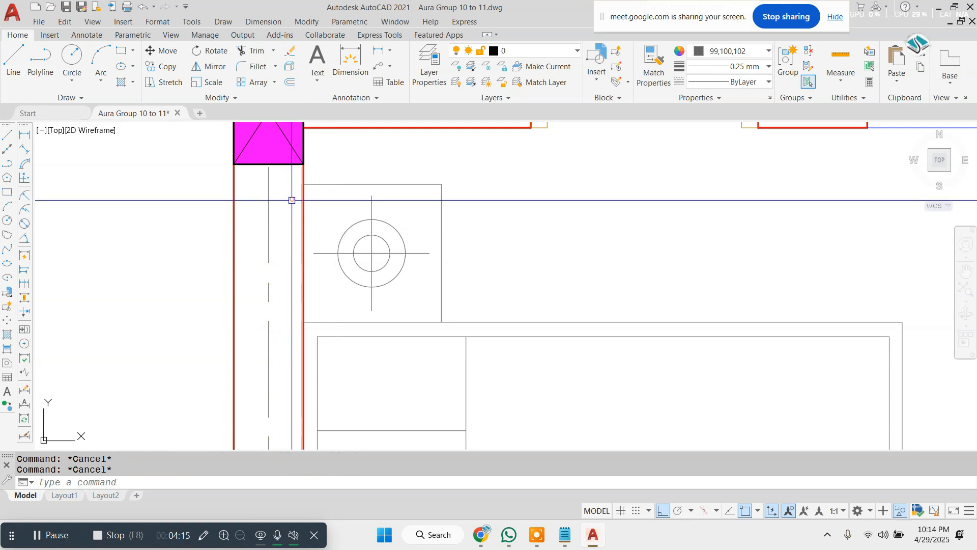
click(292, 200)
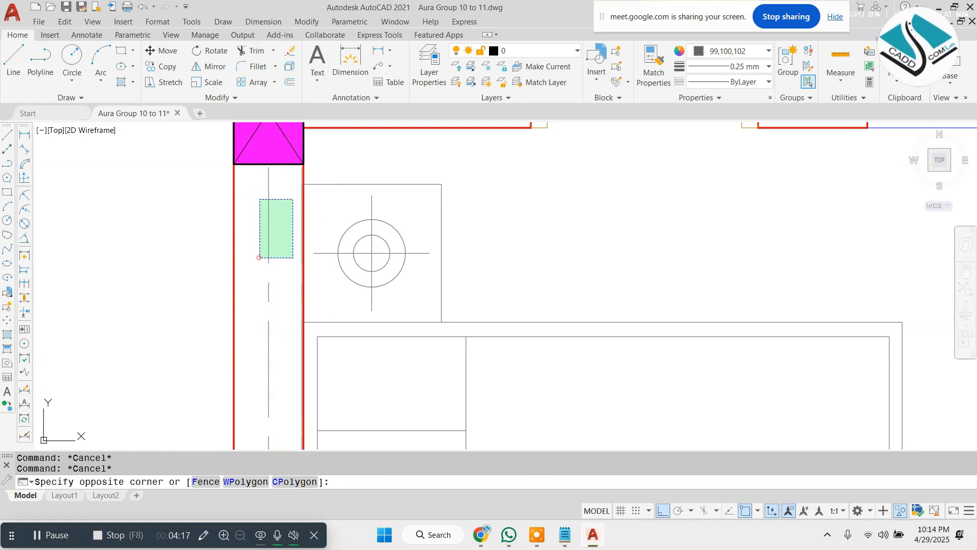
click(260, 257)
text(e)
key(Return)
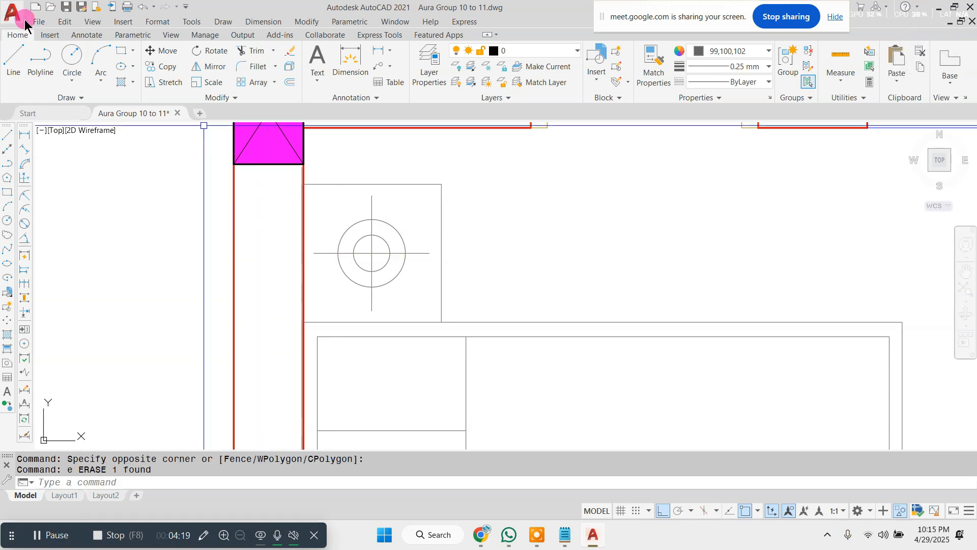
key(Escape)
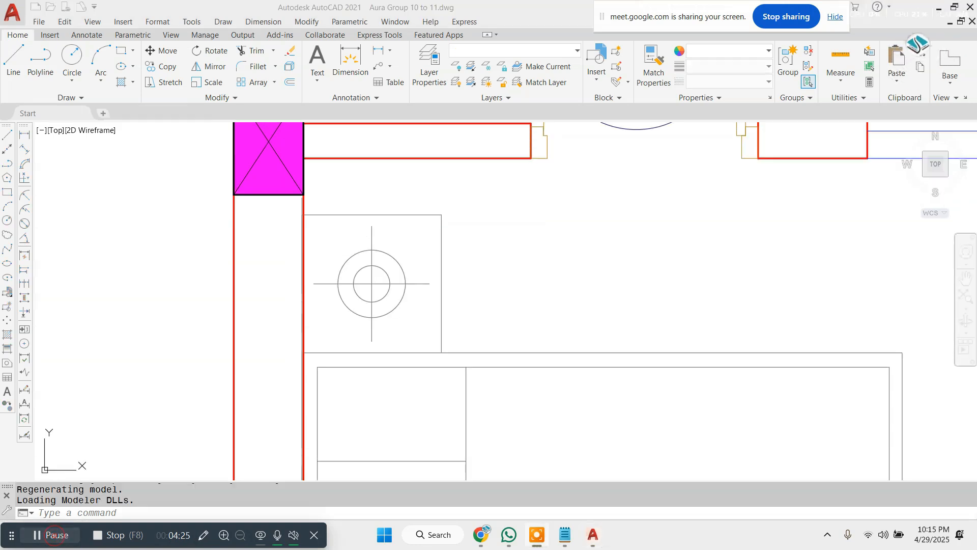
scroll(467, 252, down, 4)
scroll(467, 252, down, 2)
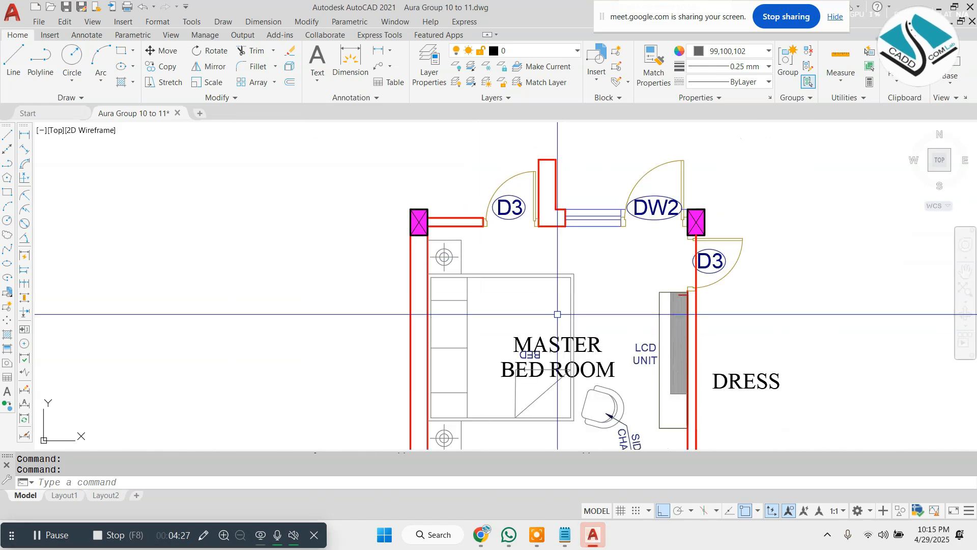
middle_drag(569, 365, 467, 295)
scroll(467, 295, up, 2)
scroll(509, 293, up, 2)
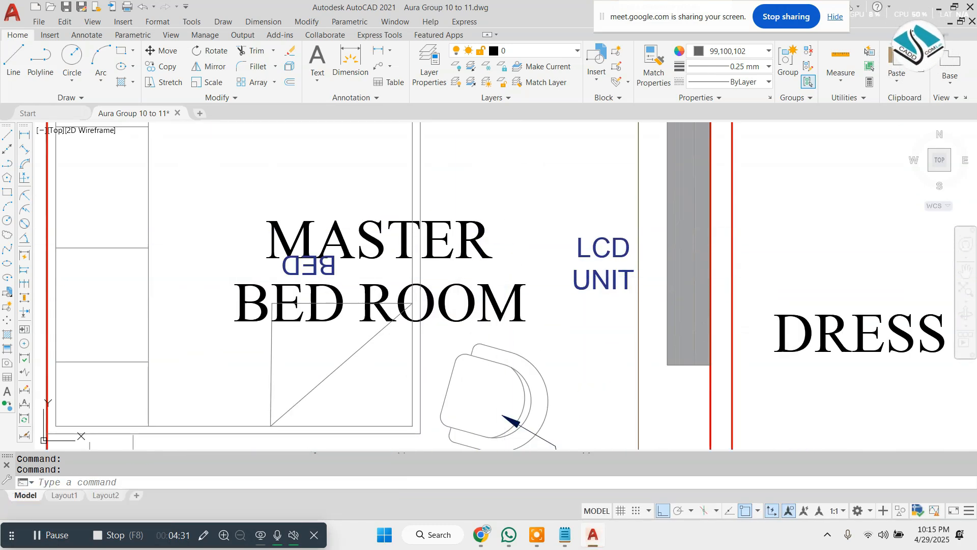
Step: With ortho off, move the MASTER BED ROOM label off the bed to the clear floor area below it
click(515, 247)
click(453, 317)
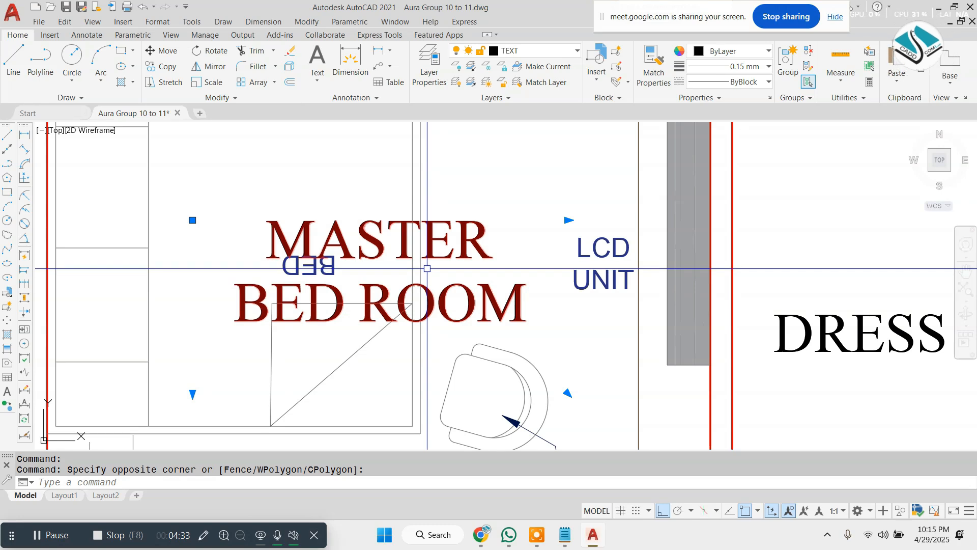
text(m)
key(space)
click(428, 260)
scroll(399, 206, down, 5)
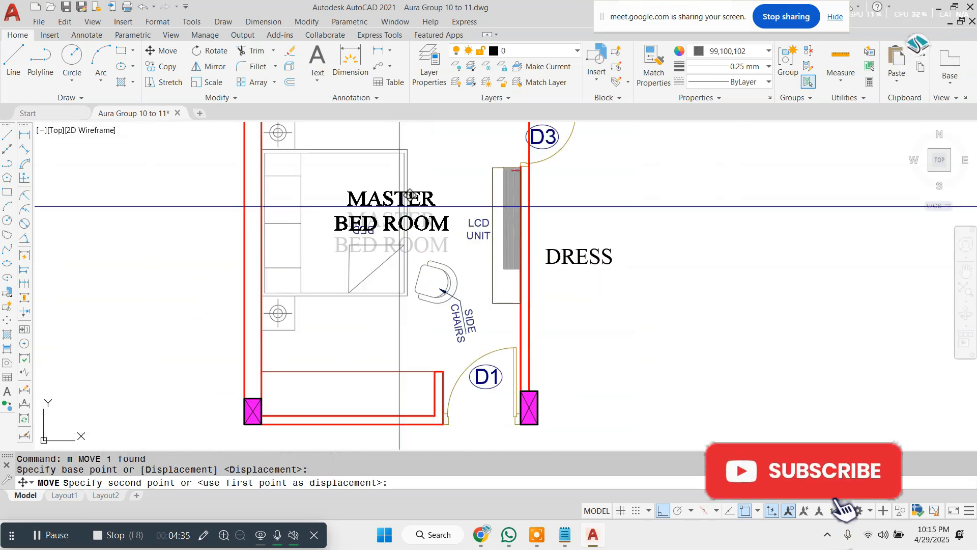
scroll(379, 336, up, 2)
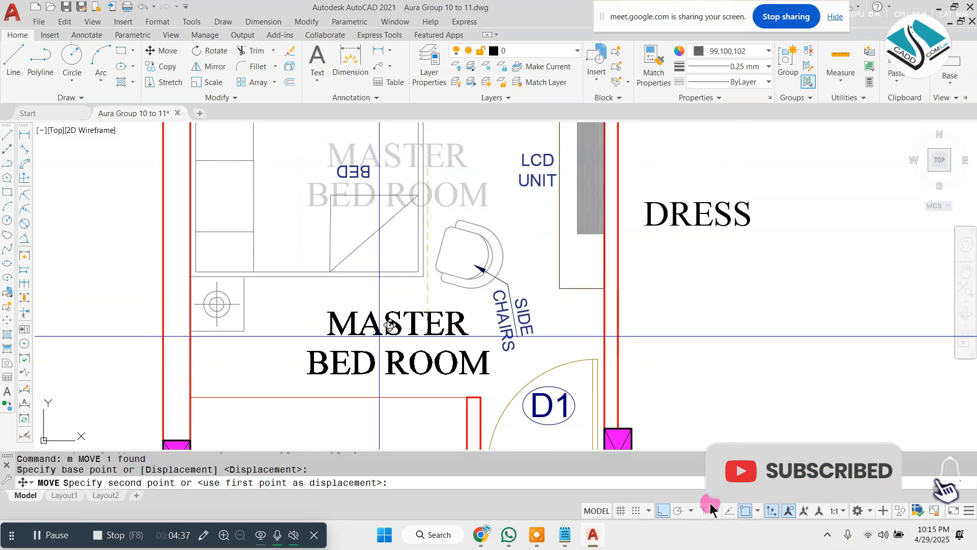
click(662, 511)
click(399, 314)
Step: Draw a rectangle over the bedroom's left-hand wall, from the upper column's outer corner to the lower column's inner corner
scroll(399, 293, down, 8)
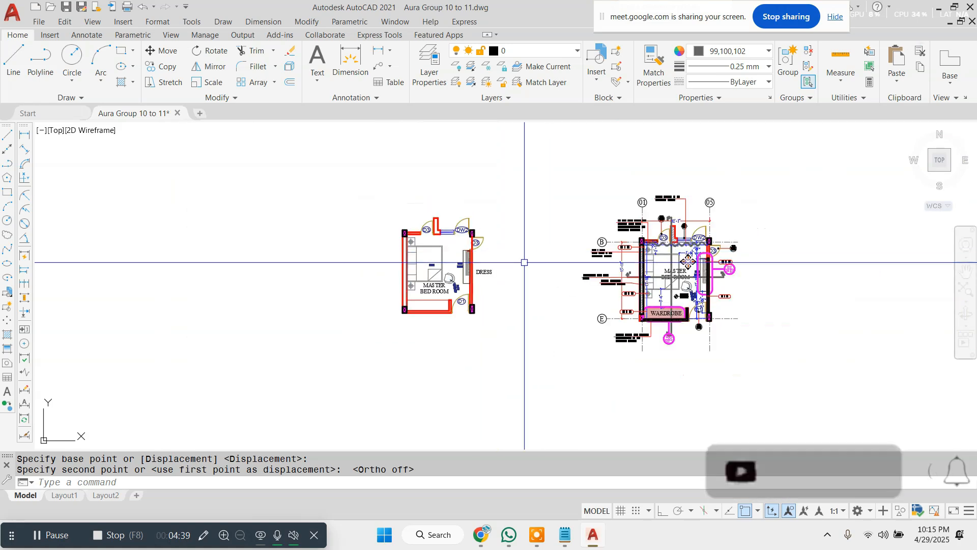
scroll(524, 262, up, 4)
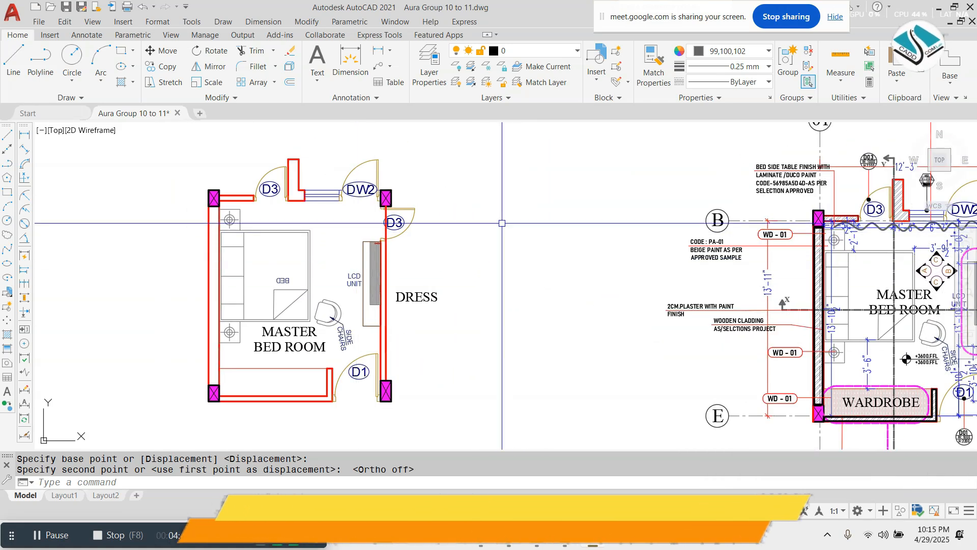
middle_drag(502, 223, 453, 245)
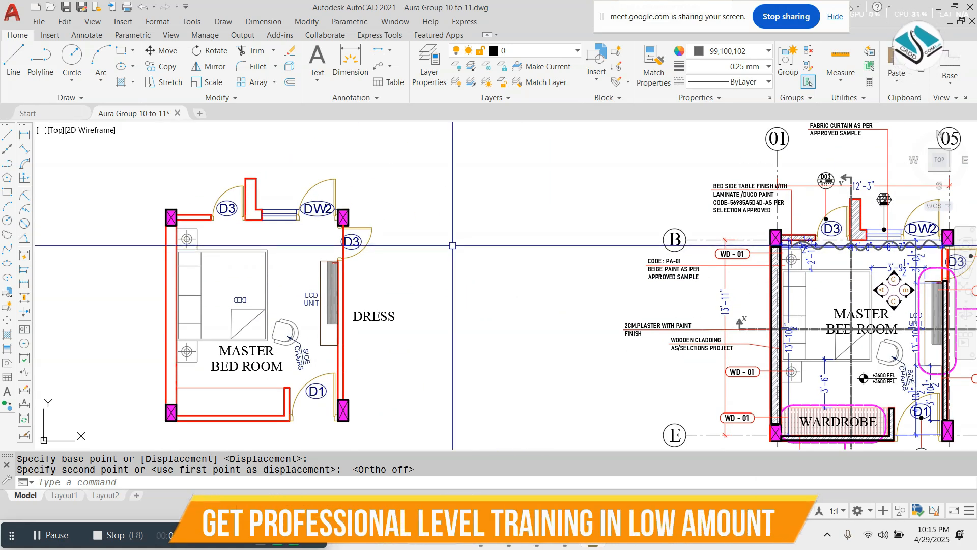
middle_drag(211, 247, 312, 244)
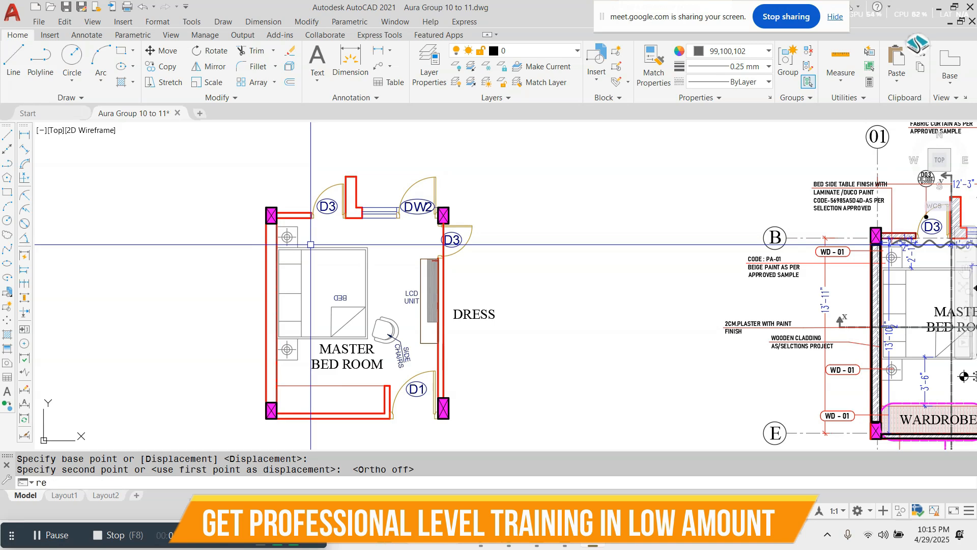
text(c)
key(Return)
scroll(311, 244, up, 6)
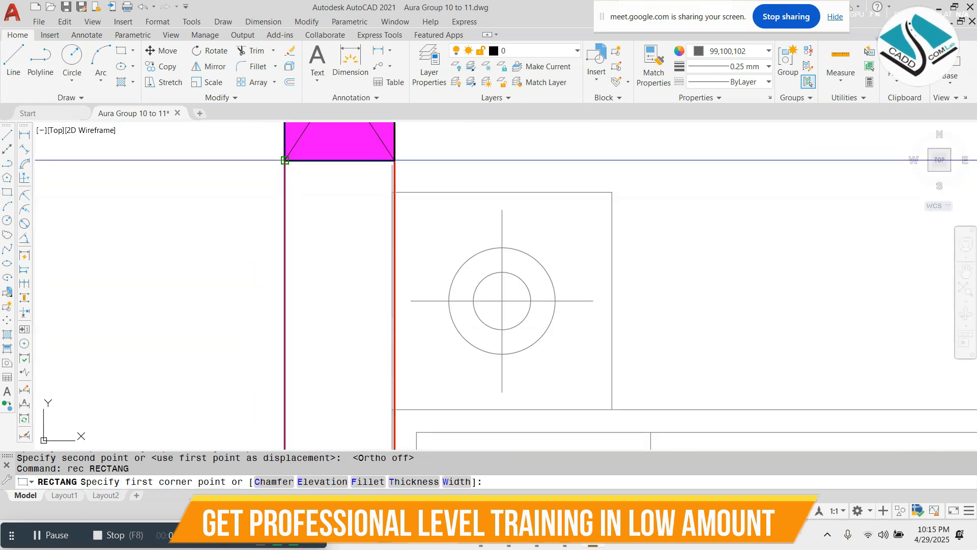
click(285, 161)
scroll(285, 161, down, 5)
scroll(425, 406, up, 8)
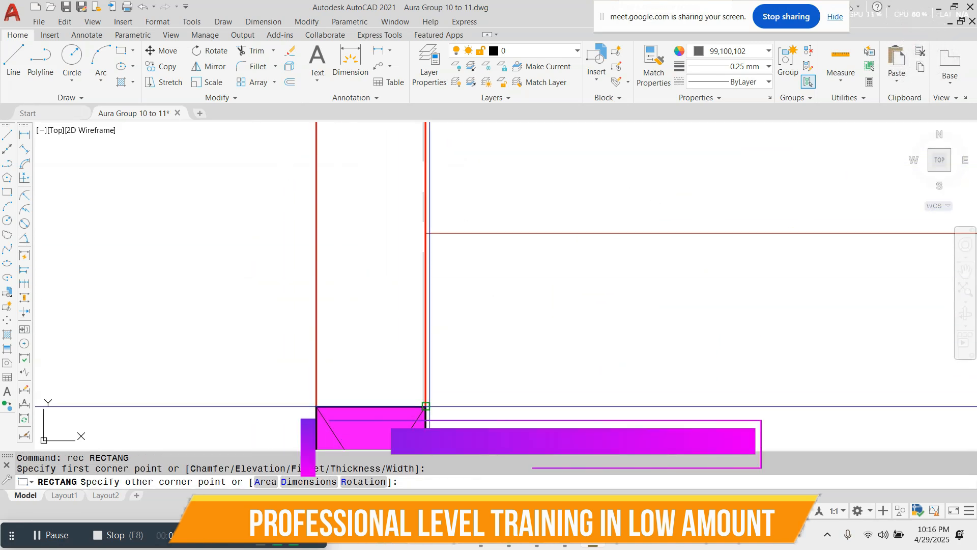
scroll(425, 406, up, 4)
key(Escape)
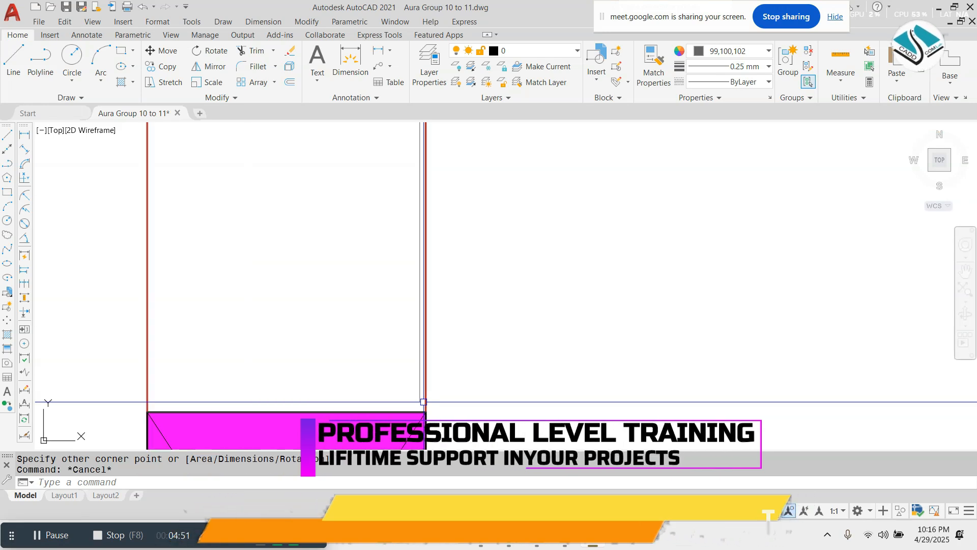
Step: Erase the leftover thin grid line beside the left-hand wall's inner line, just above the lower column
scroll(423, 402, up, 3)
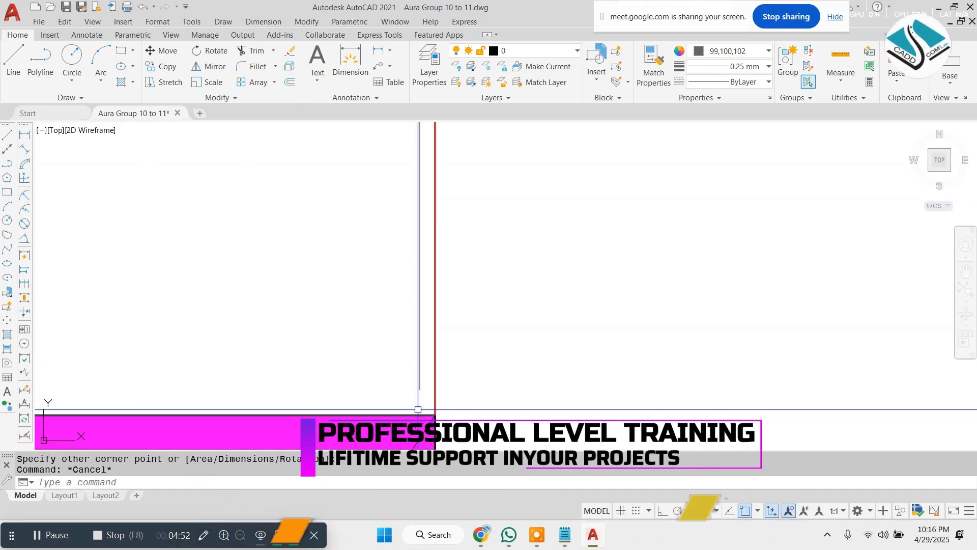
click(425, 381)
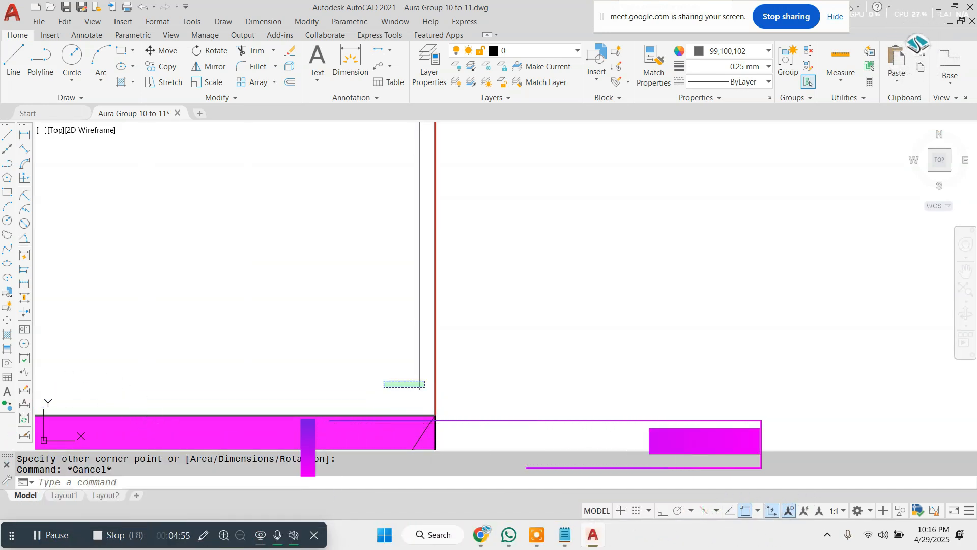
click(384, 387)
text(e)
key(Return)
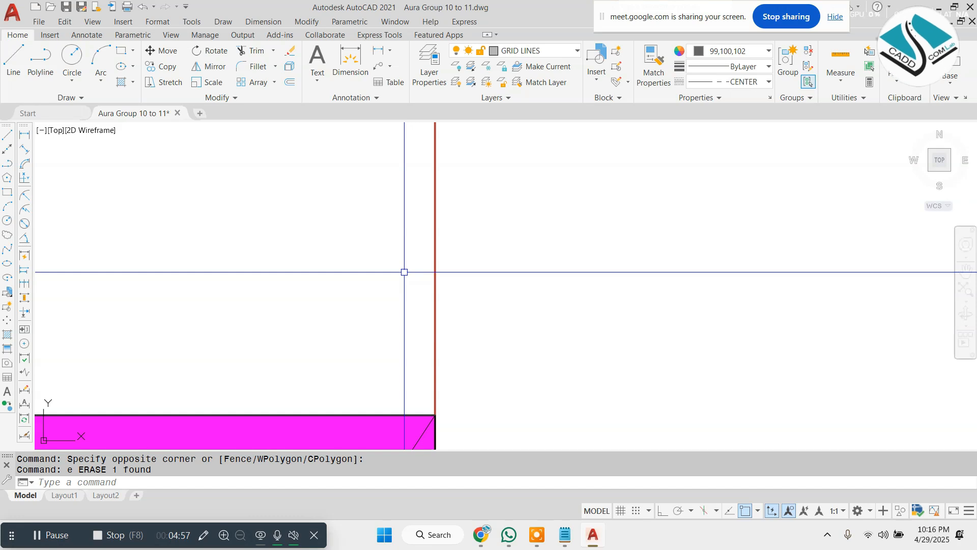
Step: Draw a rectangle over the bedroom's bottom wall, from the lower-left column to the wall end beside door D1
scroll(405, 272, down, 2)
key(Escape)
scroll(423, 283, down, 2)
middle_drag(500, 342, 370, 307)
text(re)
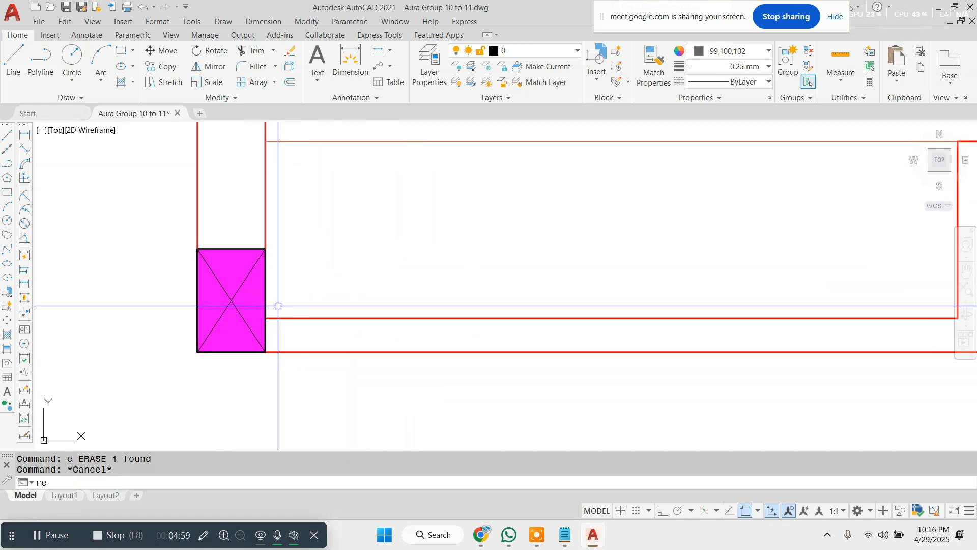
text(c)
key(Return)
click(266, 319)
scroll(268, 319, down, 4)
middle_drag(556, 347, 370, 347)
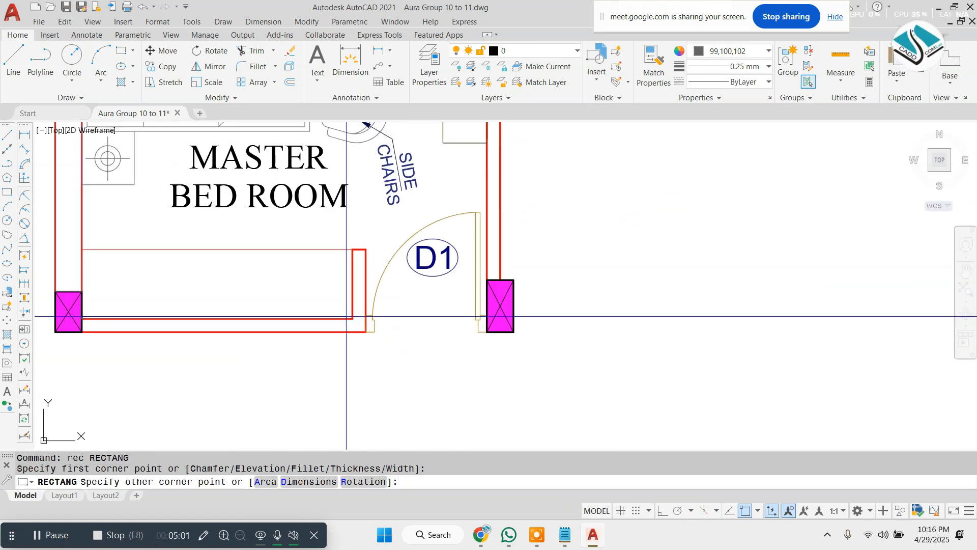
scroll(357, 318, up, 5)
key(Escape)
Step: Try to draw a rectangle over the short wall stub beside door D1, starting at its lower inner corner
key(Return)
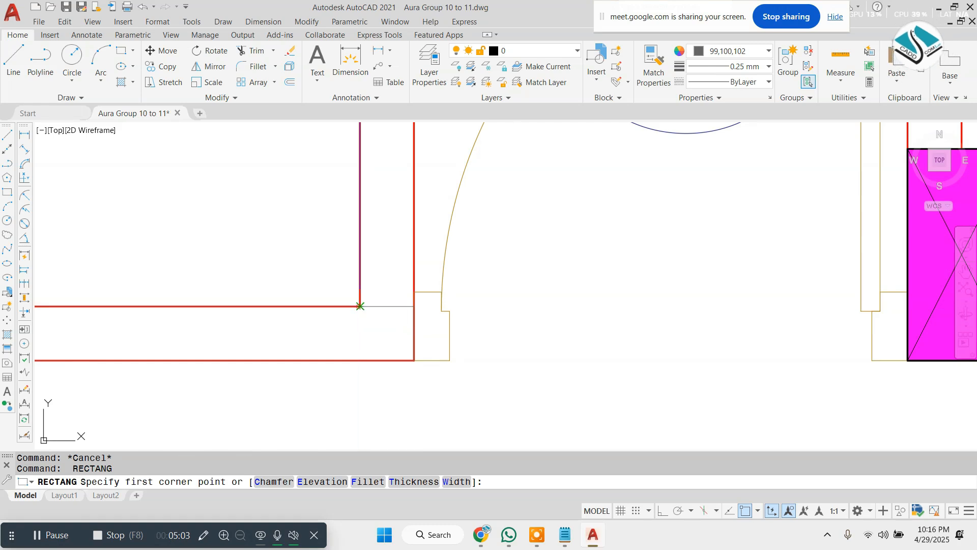
click(359, 306)
scroll(360, 306, down, 2)
middle_drag(360, 306, 374, 439)
click(376, 263)
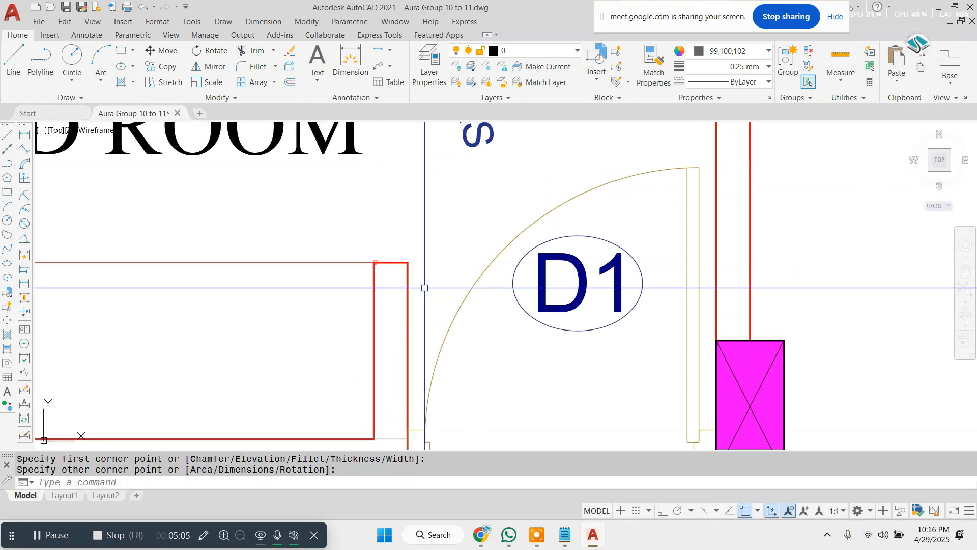
key(Escape)
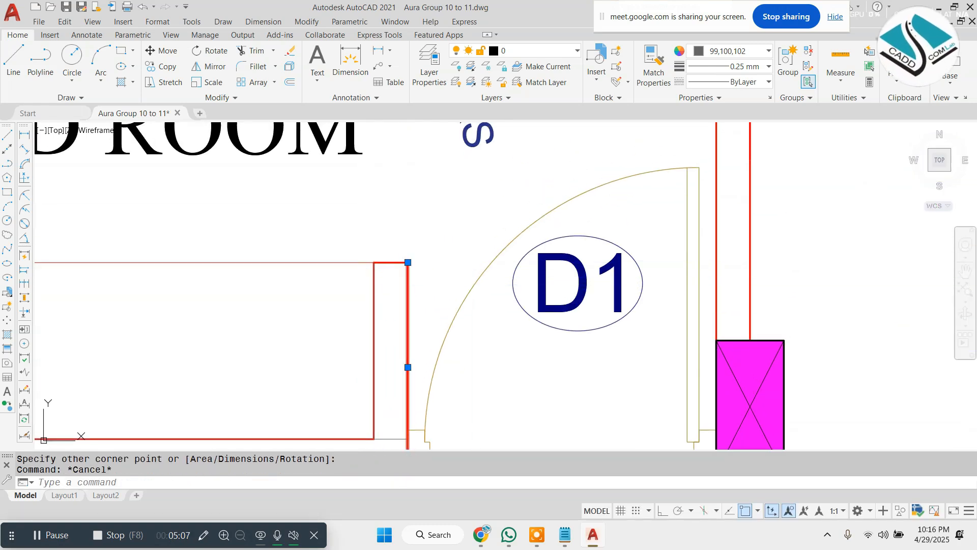
click(402, 286)
key(Escape)
mouse_move(431, 325)
middle_down()
mouse_move(394, 297)
mouse_move(361, 248)
middle_up()
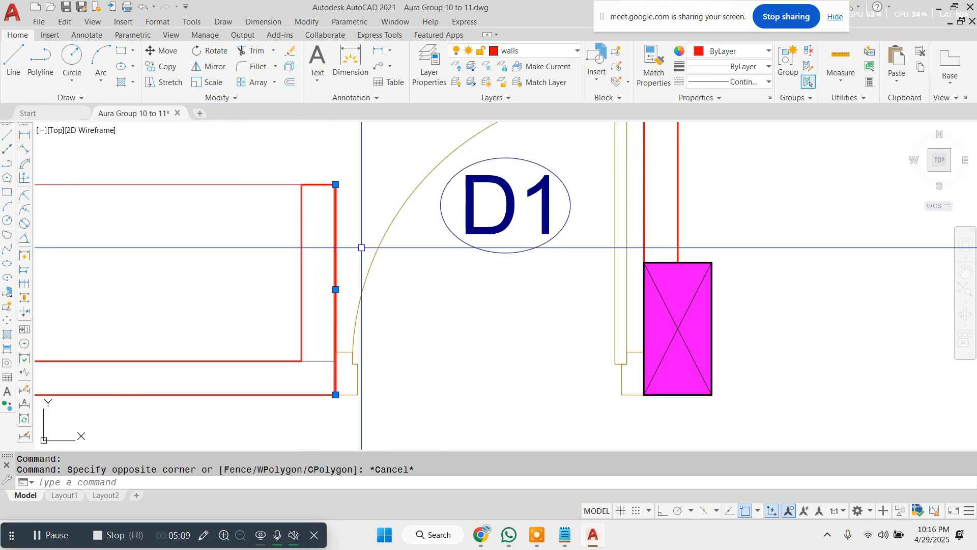
Step: Draw a rectangle over the short wall stub beside door D1, starting at its upper inner corner
text(rec)
key(Return)
click(301, 185)
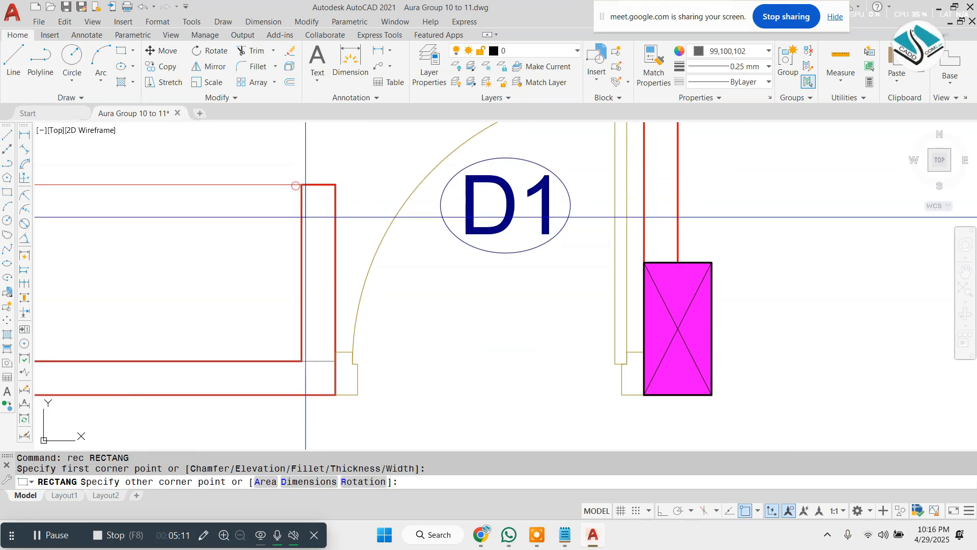
scroll(304, 344, up, 3)
click(384, 384)
scroll(351, 327, down, 4)
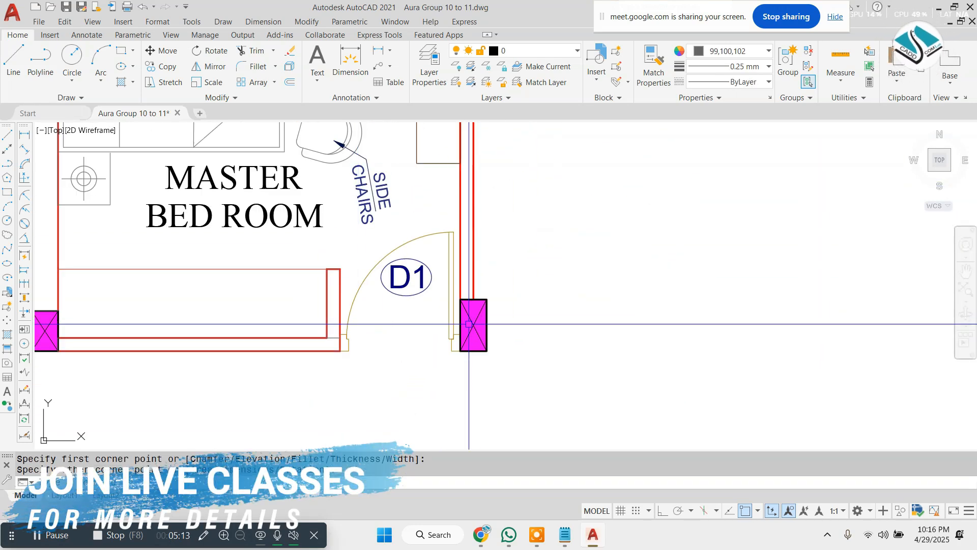
Step: Draw a rectangle over the dress-side wall, from the column beside door D1 up to the lower frame of door D3
scroll(467, 326, up, 2)
key(Return)
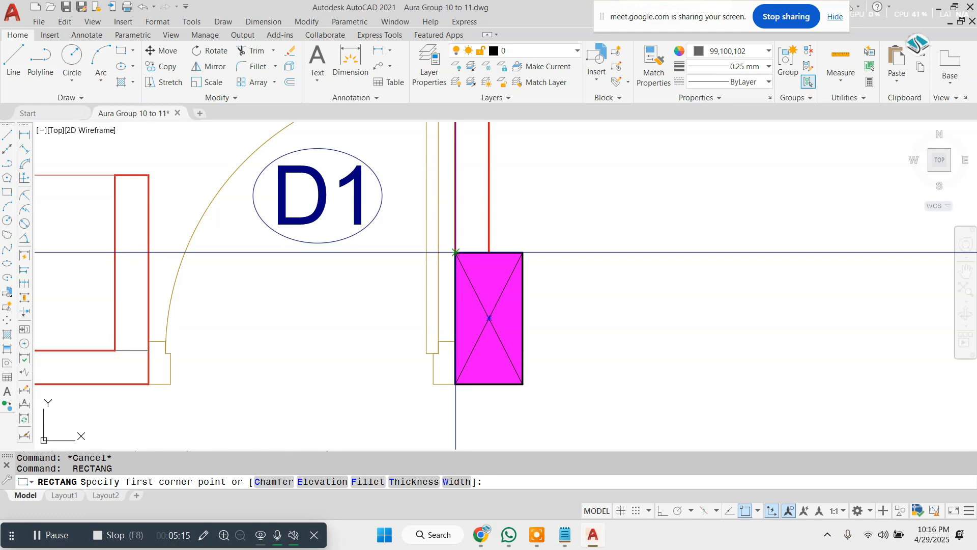
click(478, 325)
scroll(478, 325, down, 4)
scroll(477, 325, down, 2)
middle_drag(472, 166, 476, 310)
scroll(483, 189, up, 6)
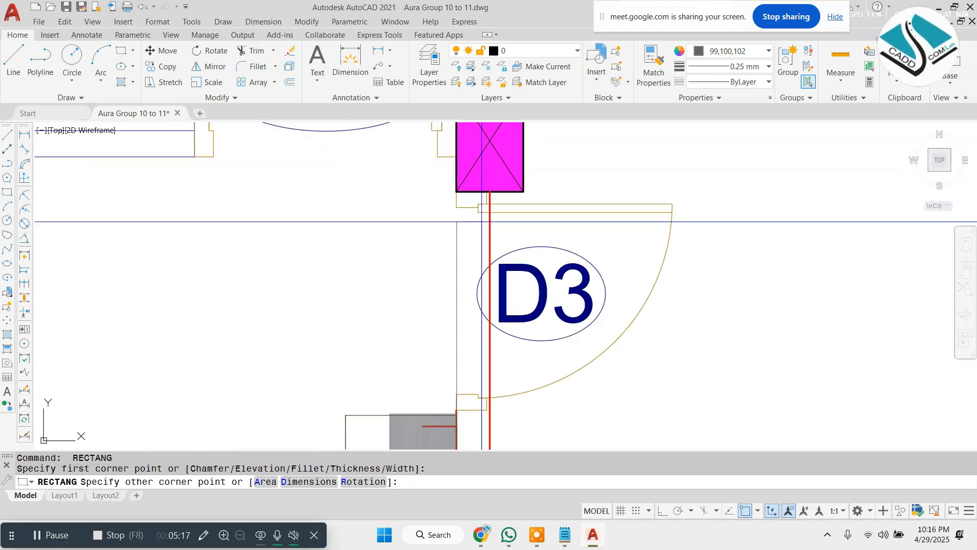
scroll(453, 408, up, 2)
scroll(453, 407, up, 4)
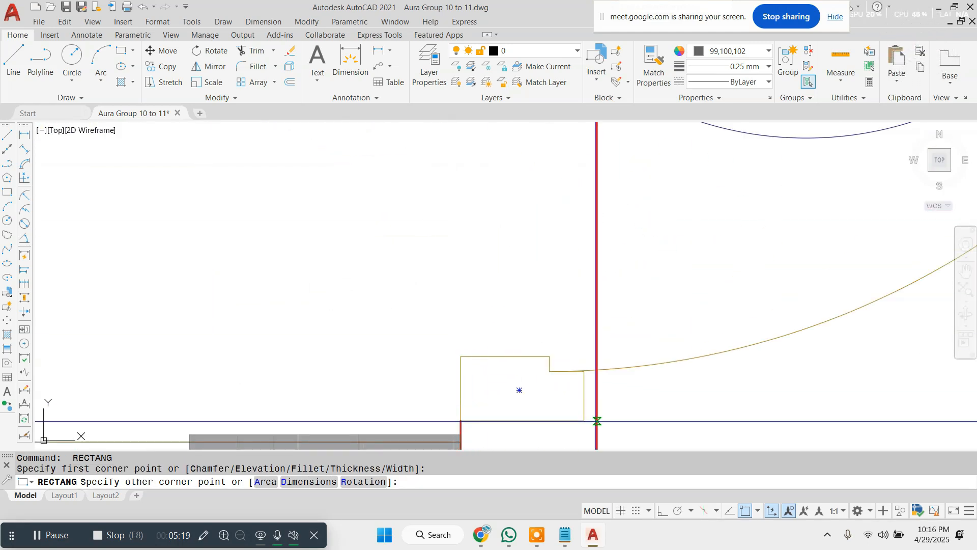
click(596, 422)
scroll(519, 255, down, 8)
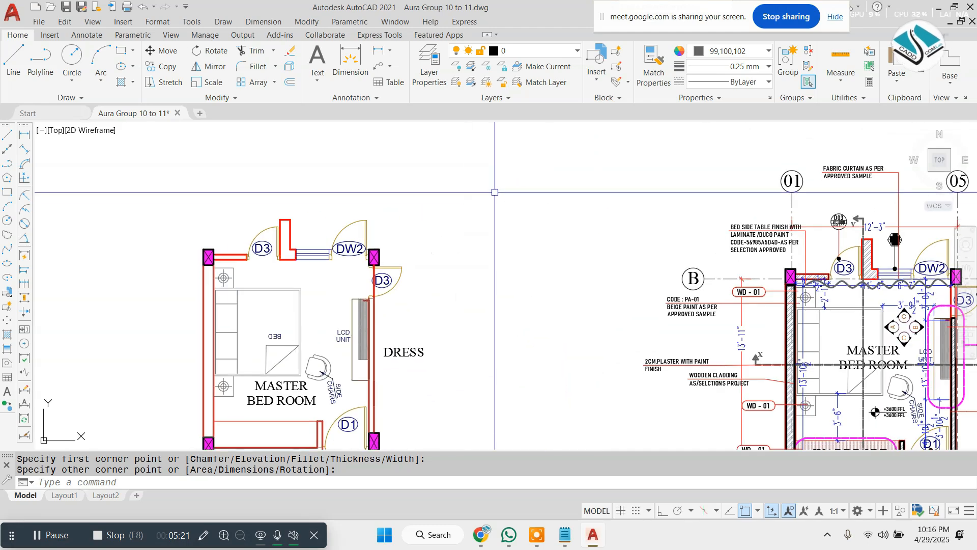
Step: End object isolation to bring back the hidden drawing sheets
scroll(497, 201, up, 3)
right_click(404, 178)
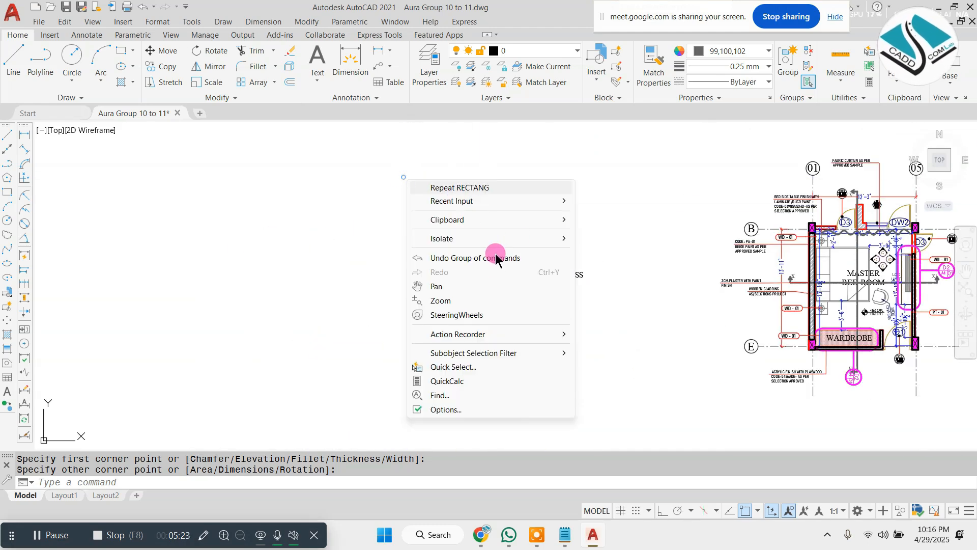
click(636, 269)
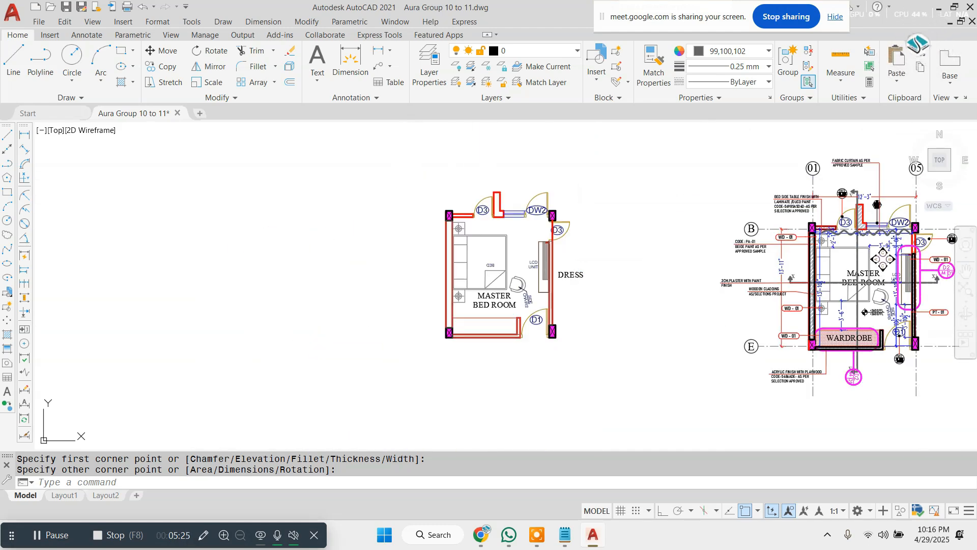
scroll(556, 190, down, 9)
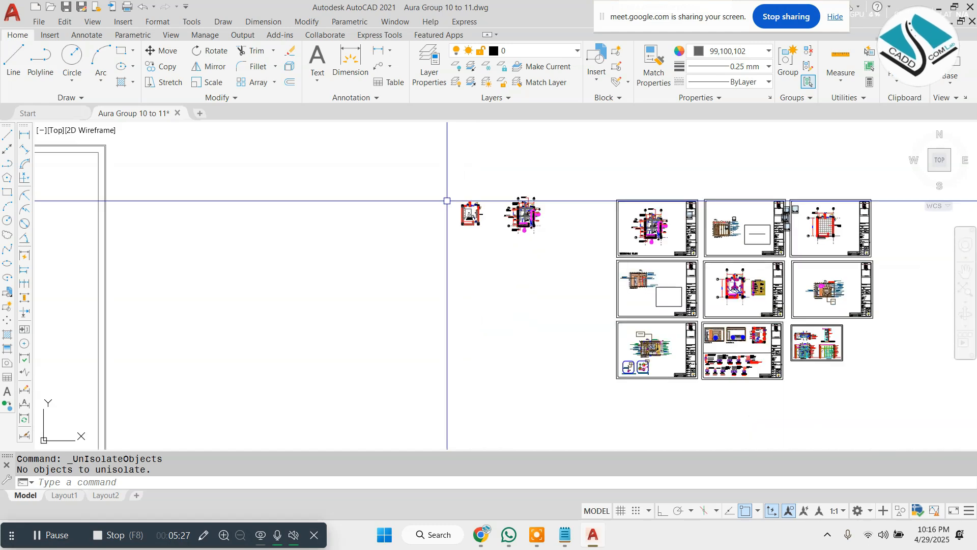
Step: Erase the group of source drawing sheets together with the large frame around them
scroll(405, 189, down, 4)
click(407, 175)
click(124, 342)
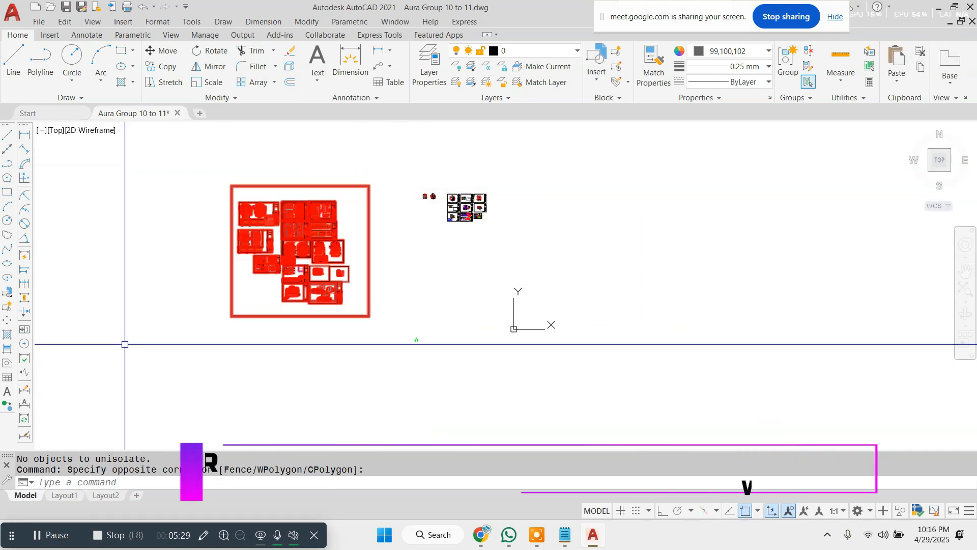
text(e)
key(Return)
scroll(448, 205, up, 5)
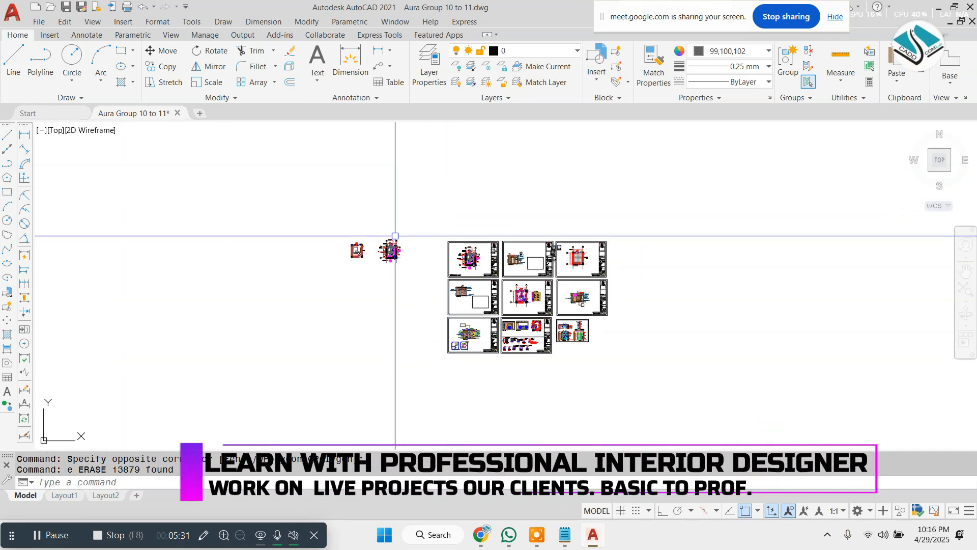
Step: Hatch the long wall on the bed side with the ANSI32 pattern
scroll(395, 236, up, 10)
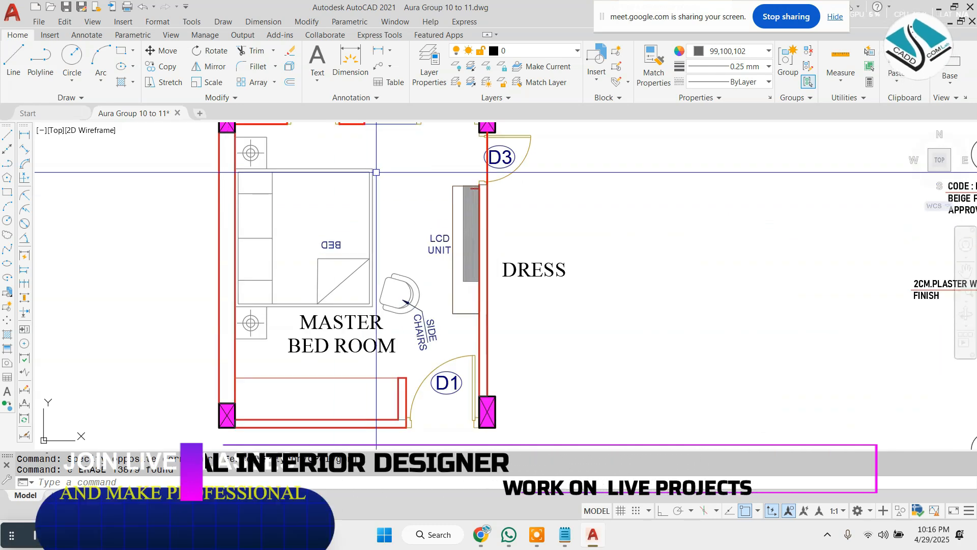
middle_drag(376, 172, 344, 270)
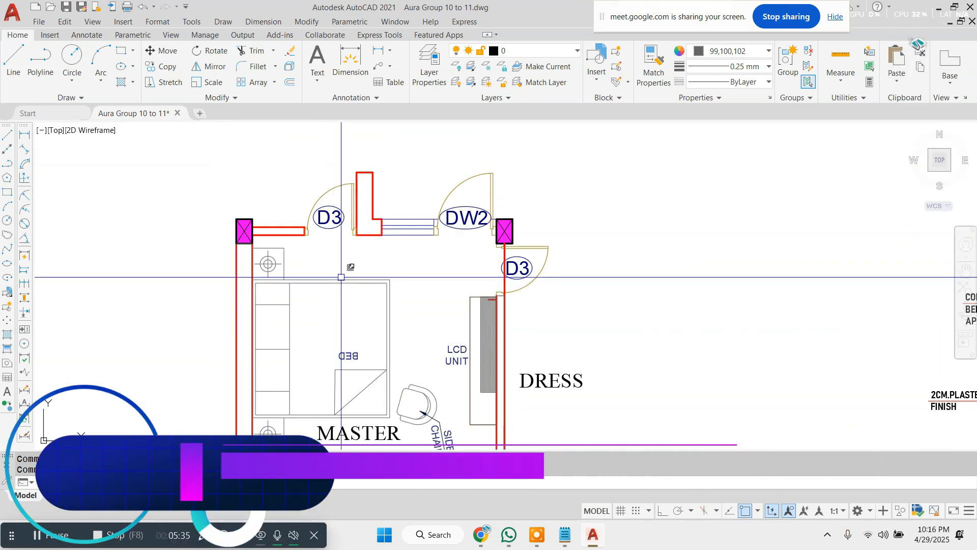
text(h)
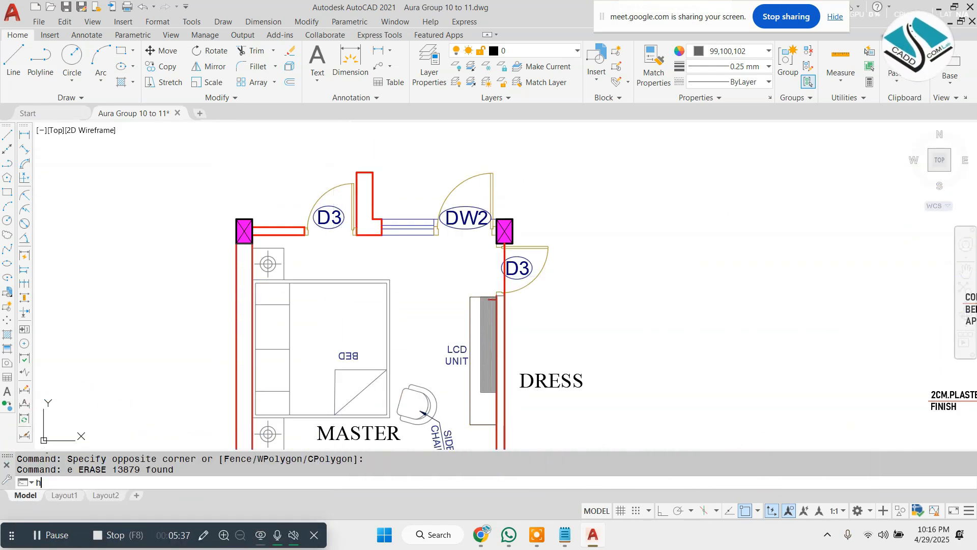
key(Return)
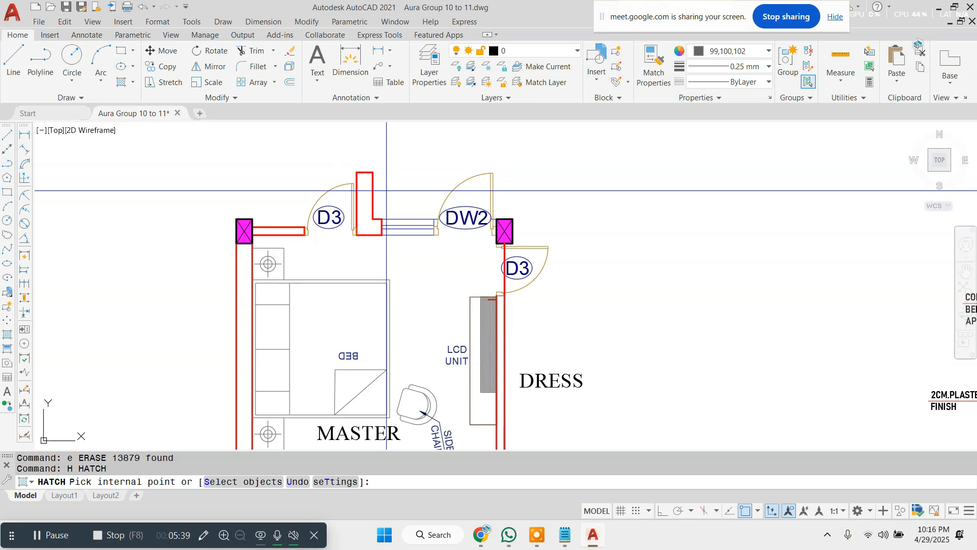
click(265, 71)
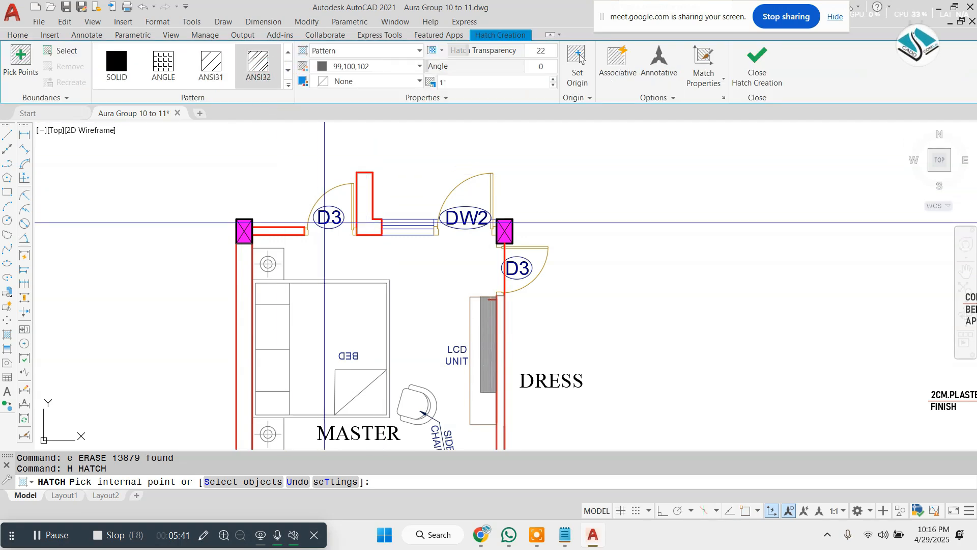
scroll(247, 285, up, 2)
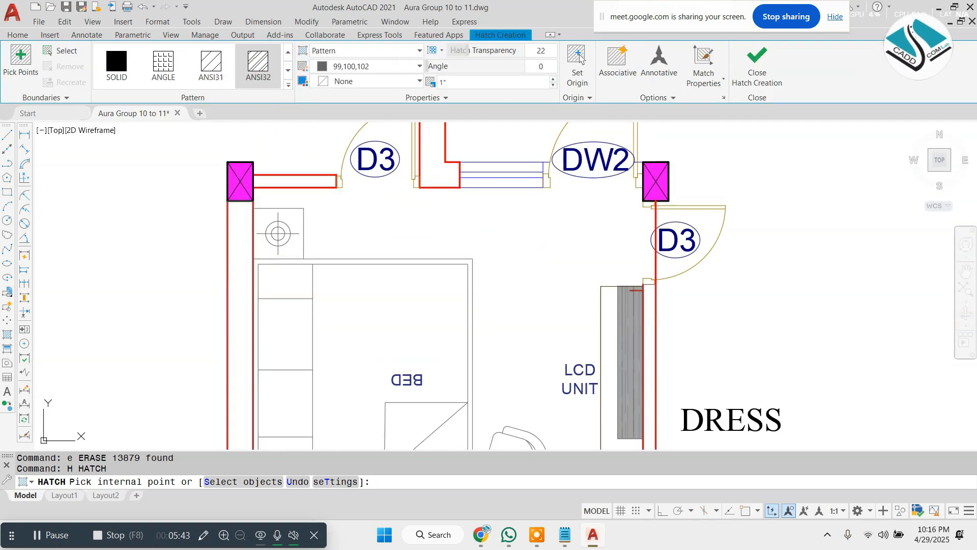
click(334, 233)
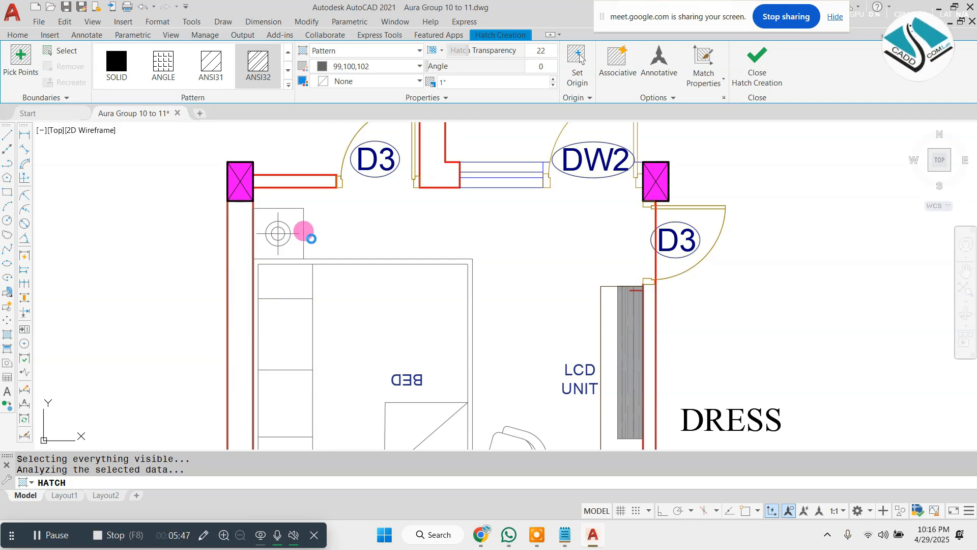
scroll(311, 239, down, 2)
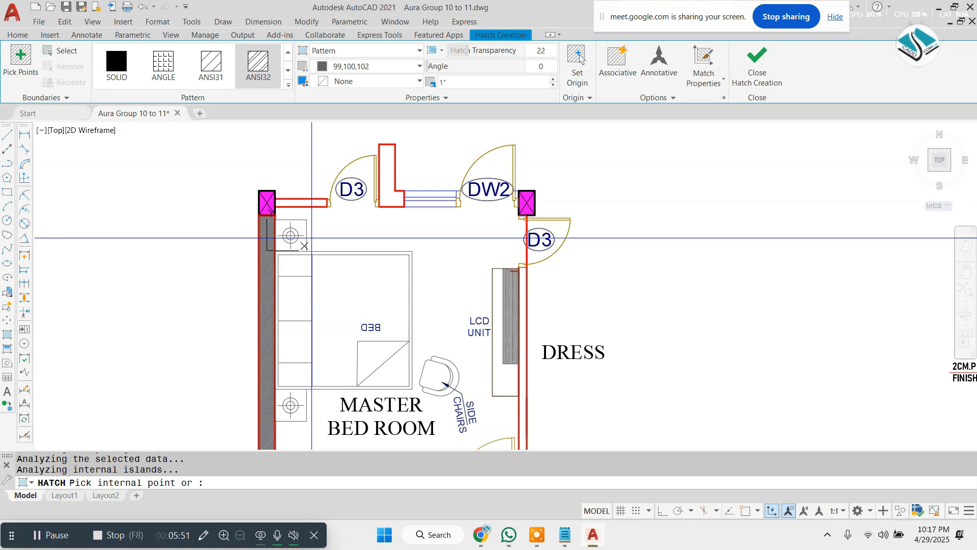
Step: Set the hatch scale to 6 for the bed-side wall
scroll(304, 210, up, 5)
click(499, 86)
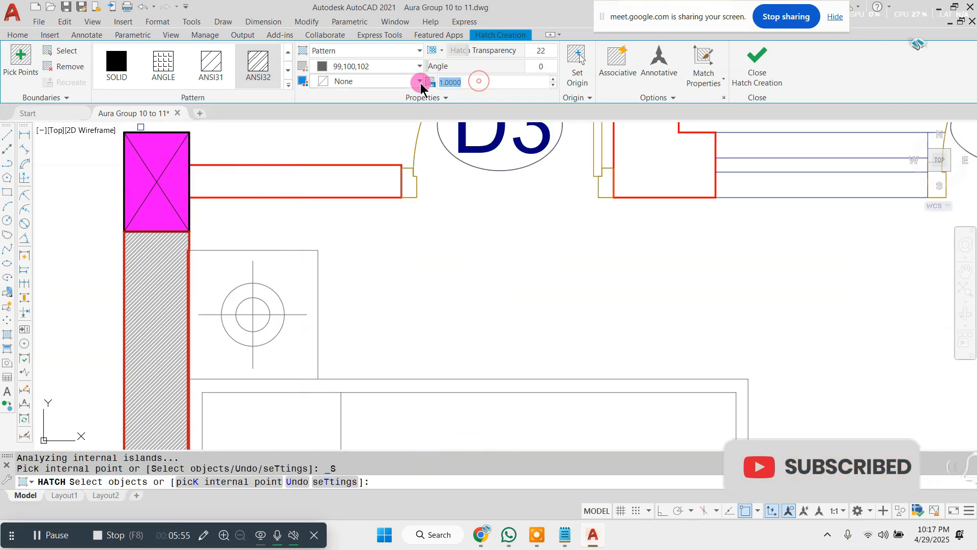
text(6)
key(Return)
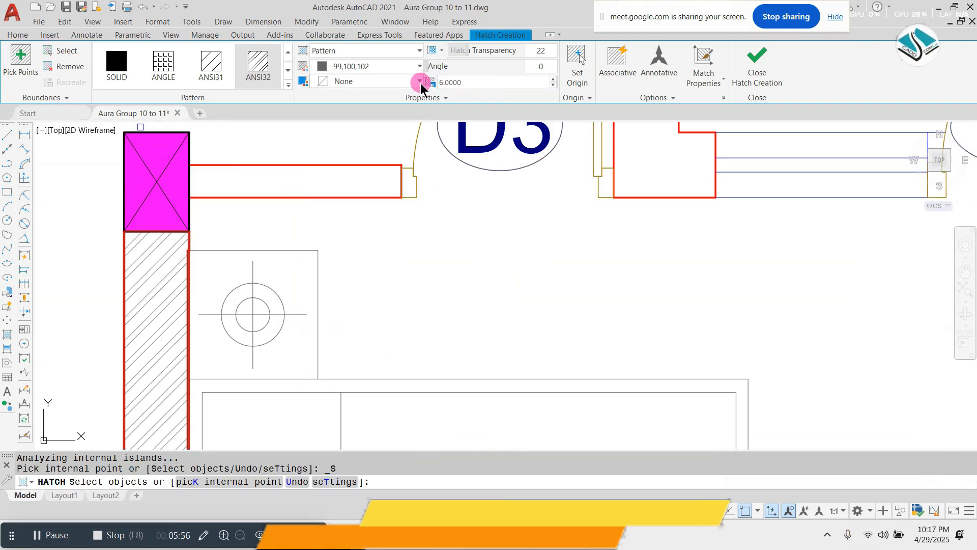
Step: Add the dress-side wall, the wall below the wardrobe and the stub beside door D1 to the hatch as selected objects
click(64, 54)
scroll(302, 170, down, 2)
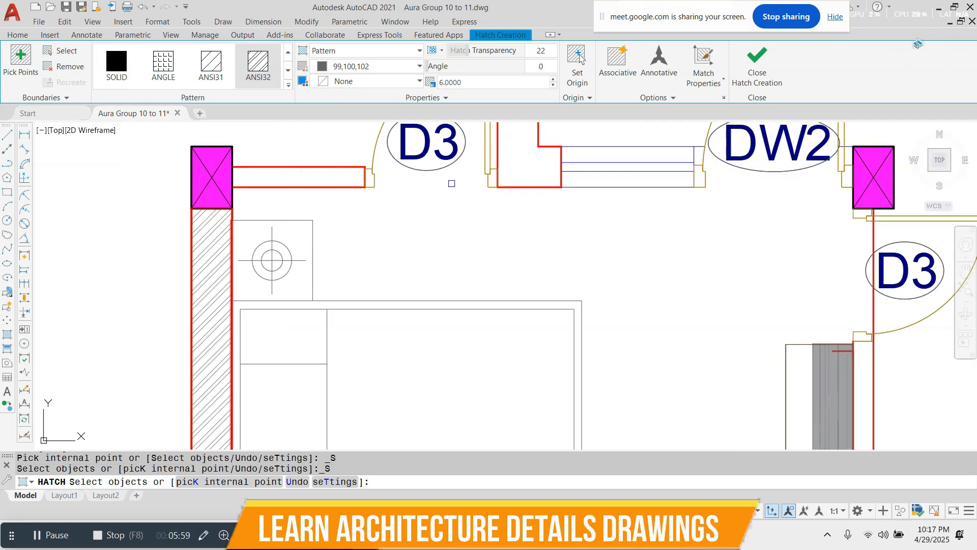
scroll(451, 183, down, 4)
middle_drag(557, 412, 537, 305)
scroll(548, 327, up, 2)
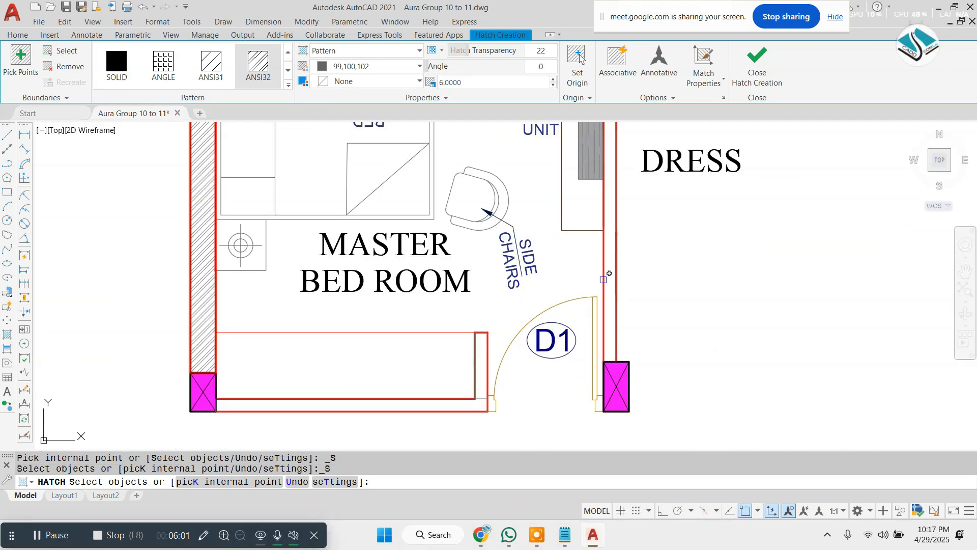
click(603, 279)
click(444, 397)
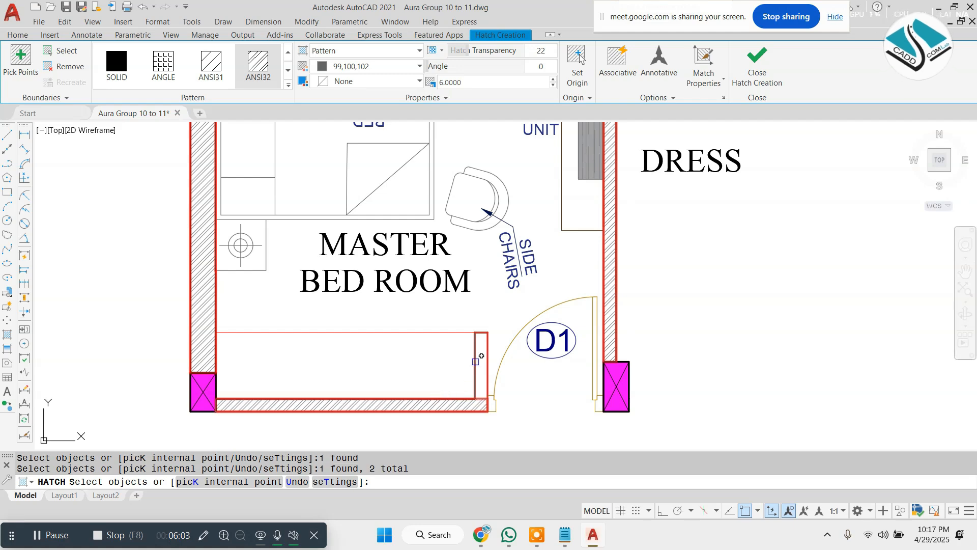
scroll(397, 359, down, 3)
scroll(391, 269, up, 2)
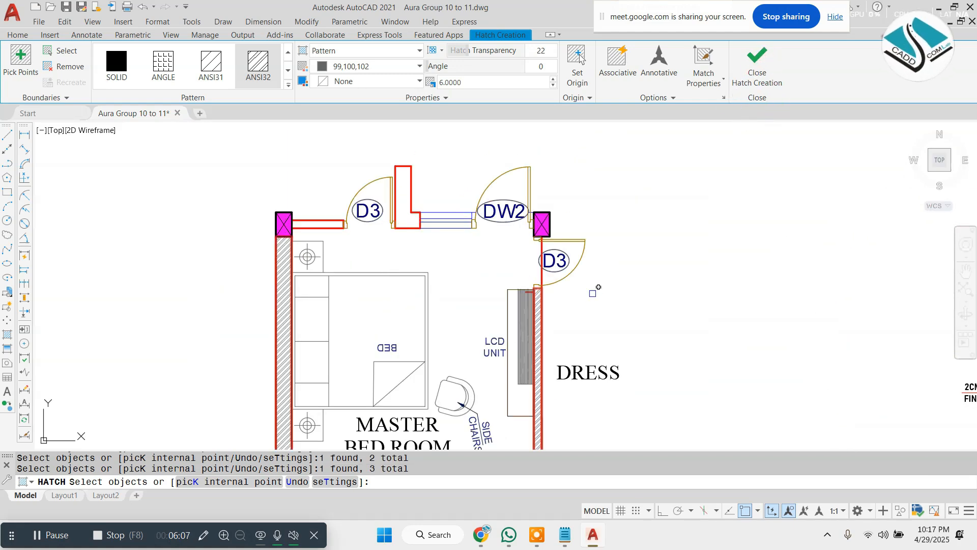
key(space)
key(space)
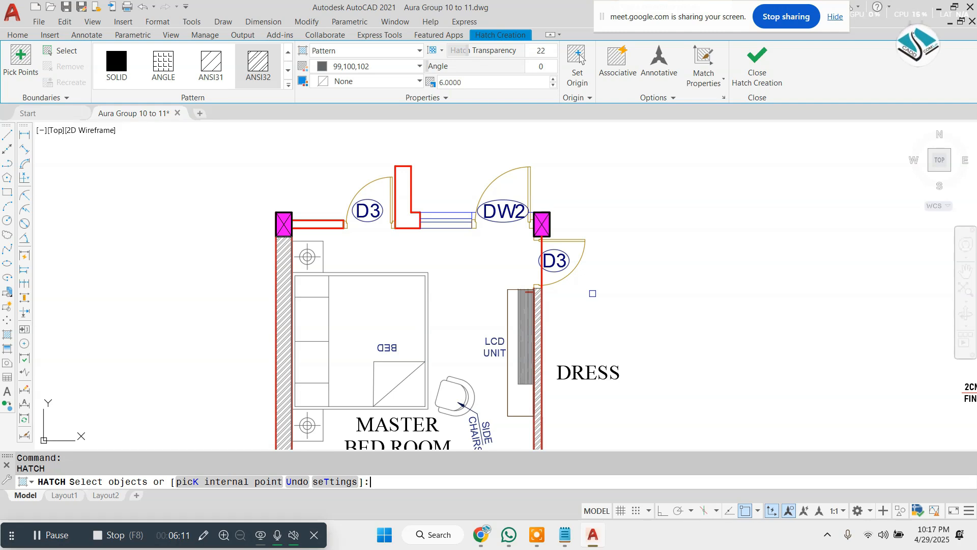
key(Escape)
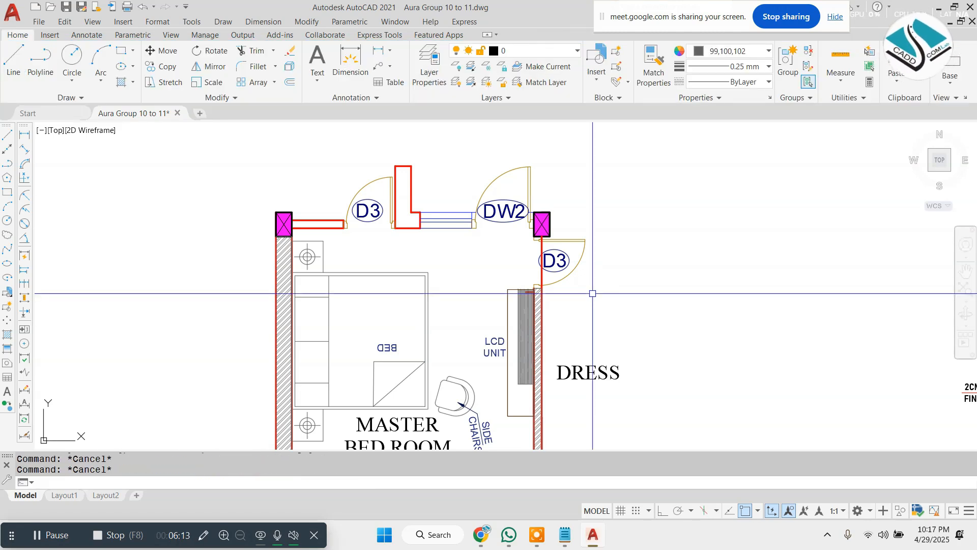
Step: Match the properties of the wall hatch in the finished reference plan onto the new plan's bed-side wall hatch
mouse_move(673, 239)
middle_down()
mouse_move(530, 262)
mouse_move(393, 255)
middle_up()
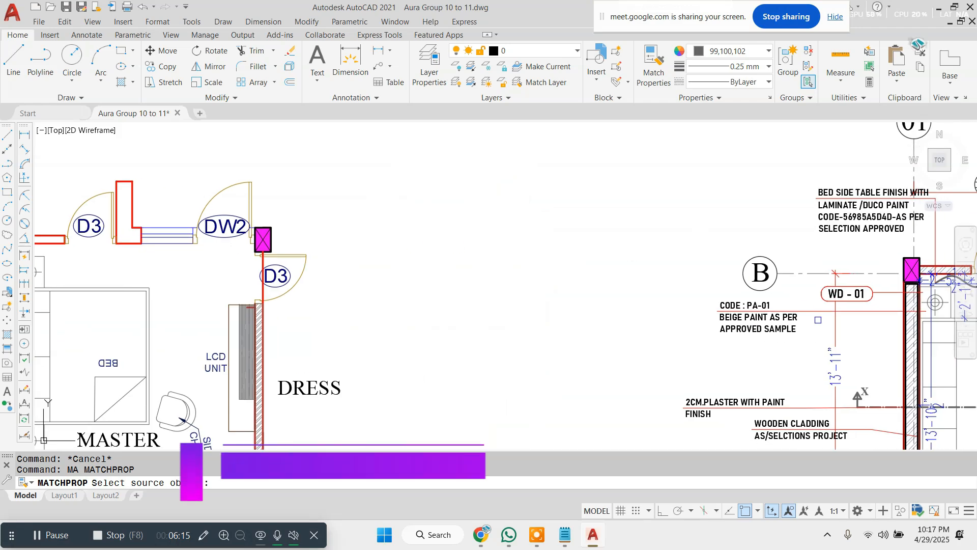
scroll(908, 298, up, 6)
middle_drag(908, 297, 714, 282)
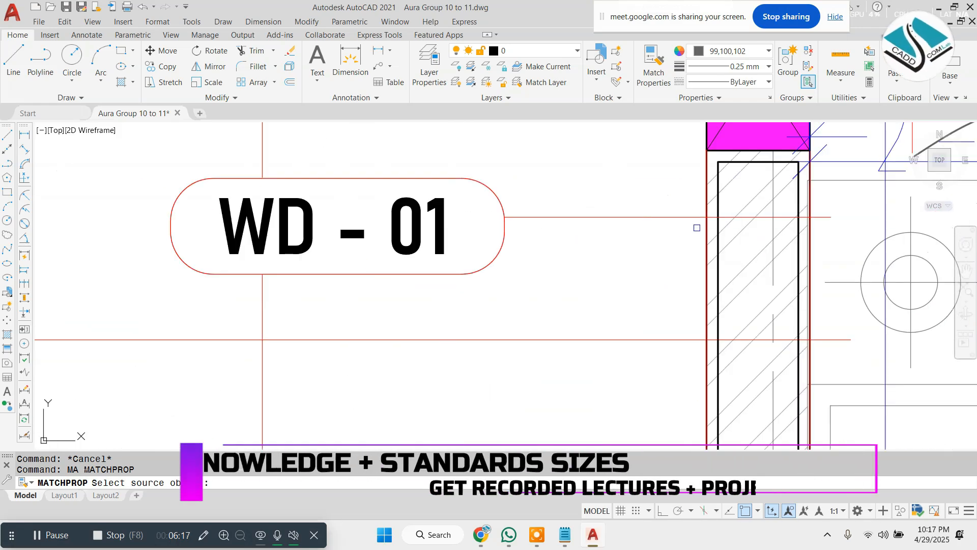
click(746, 227)
scroll(747, 227, down, 6)
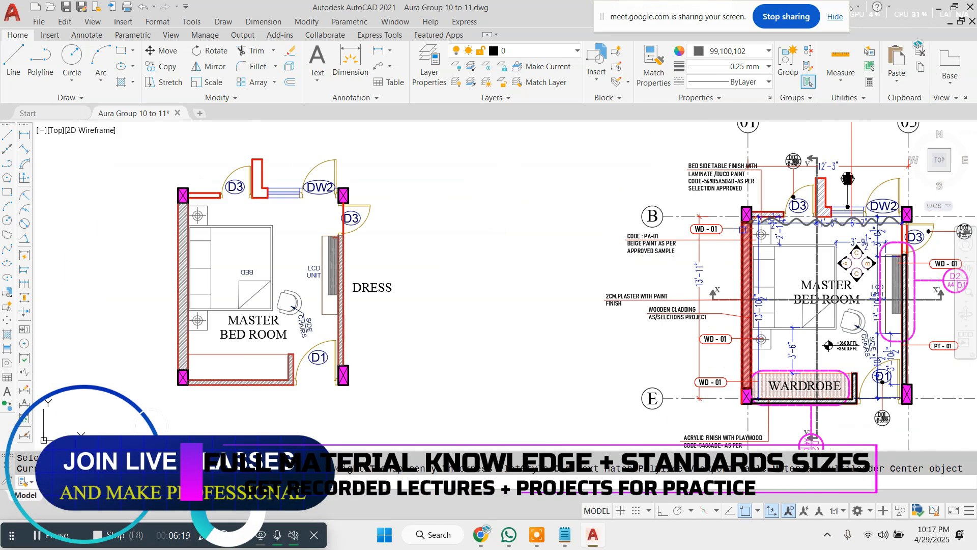
scroll(382, 231, up, 5)
click(148, 295)
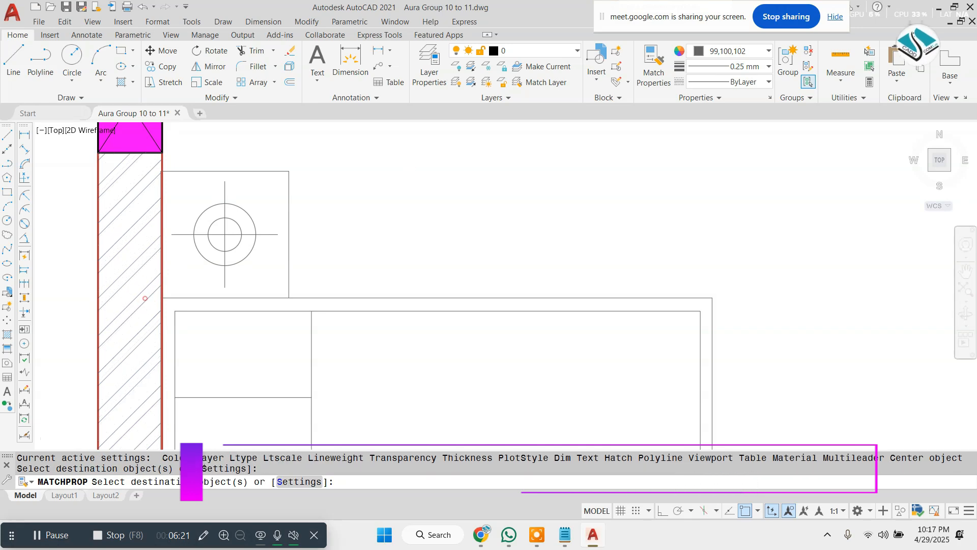
key(Escape)
Step: Hatch the short upper wall between the corner column and door D3 with ANSI32 at scale 6
scroll(411, 175, down, 6)
mouse_move(466, 216)
middle_down()
mouse_move(461, 184)
mouse_move(444, 247)
middle_up()
scroll(361, 189, up, 6)
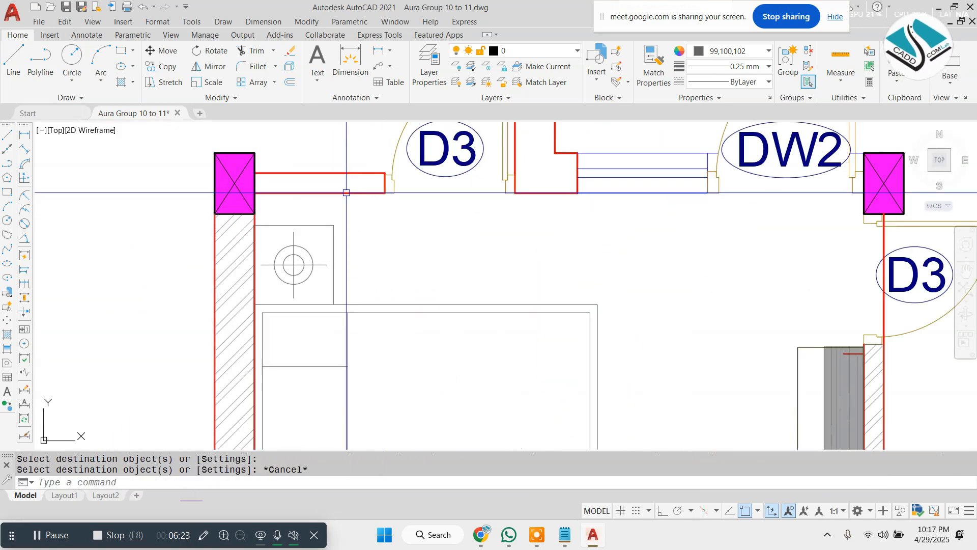
scroll(331, 186, up, 2)
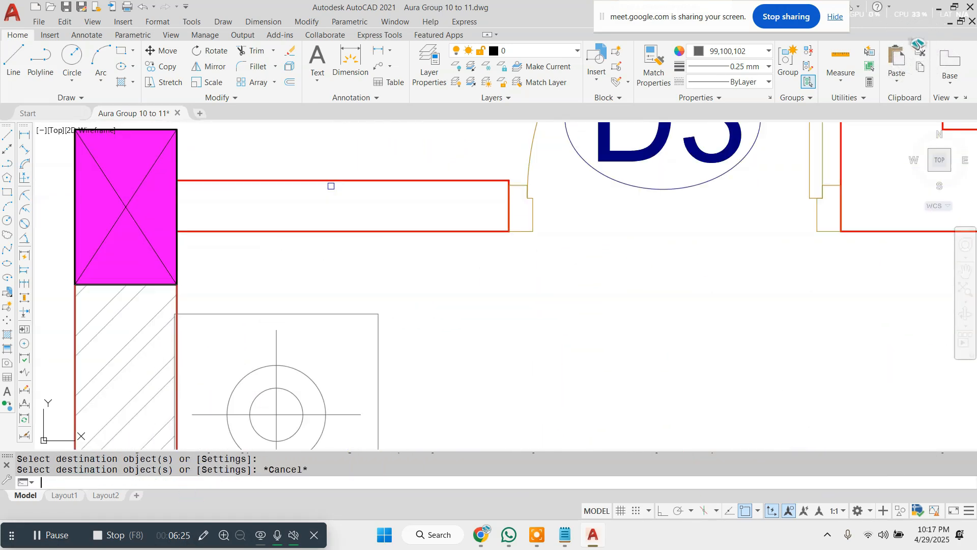
text(h)
key(Return)
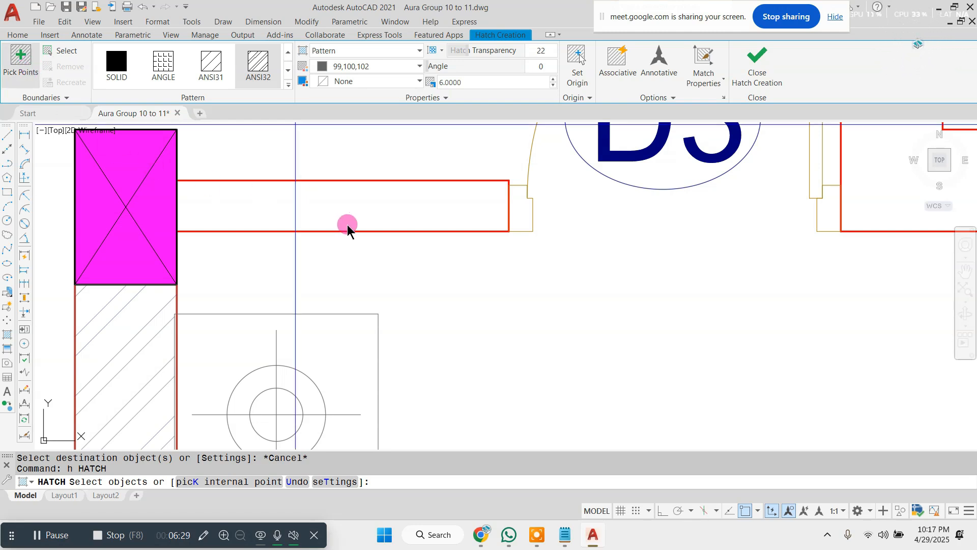
click(361, 213)
click(362, 213)
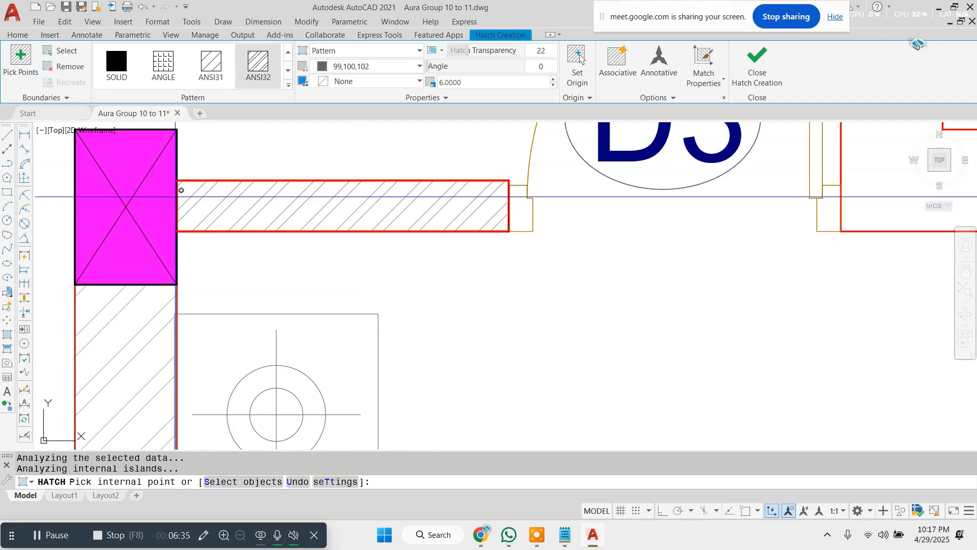
Step: Hatch the L-shaped wall between door D3 and the window beside DW2, ending the hatch command
scroll(330, 214, down, 4)
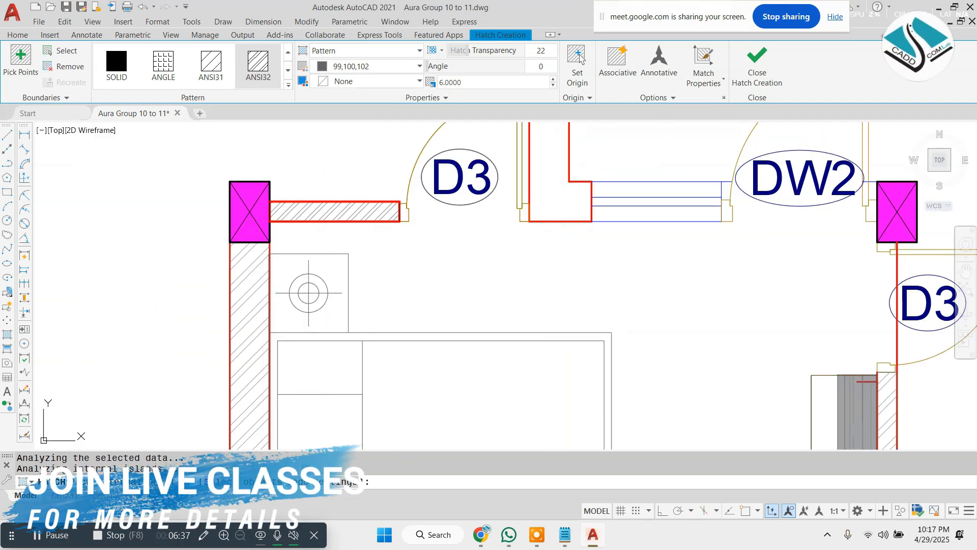
scroll(524, 220, down, 2)
click(547, 208)
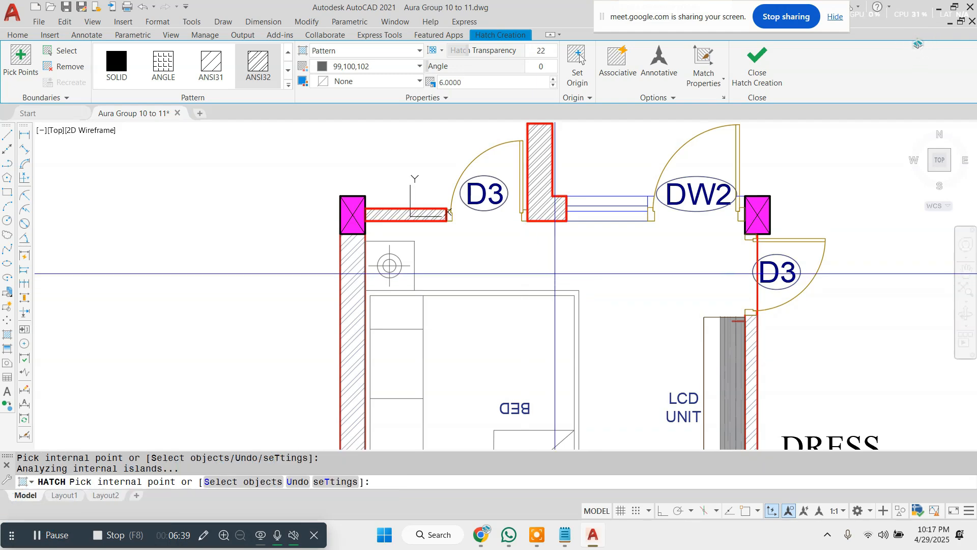
middle_drag(491, 265, 411, 218)
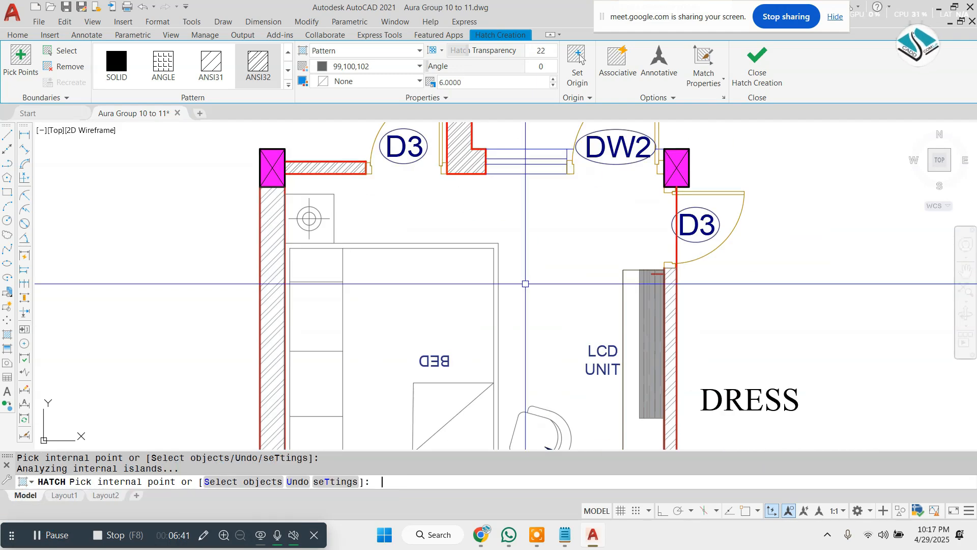
key(Escape)
key(Escape)
key(Escape)
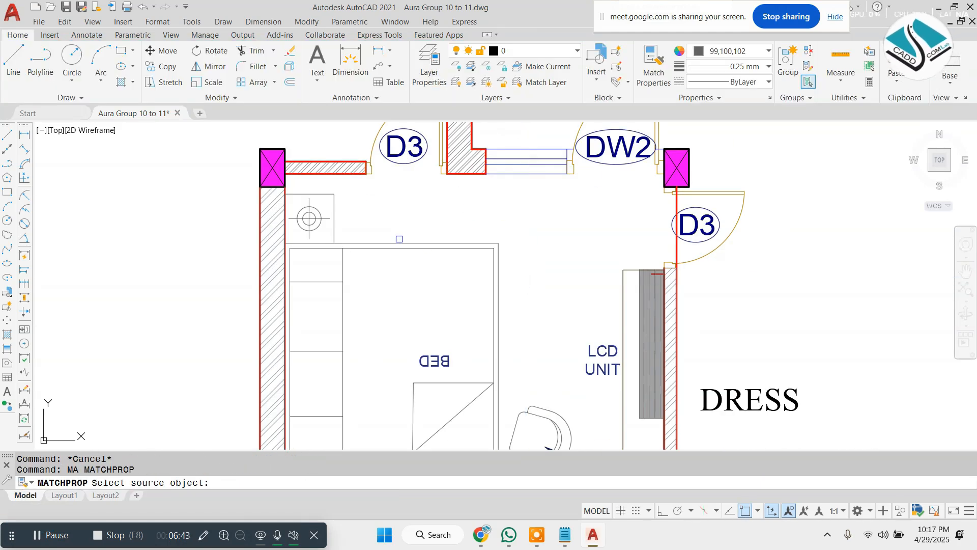
middle_drag(374, 208, 364, 241)
scroll(261, 210, up, 2)
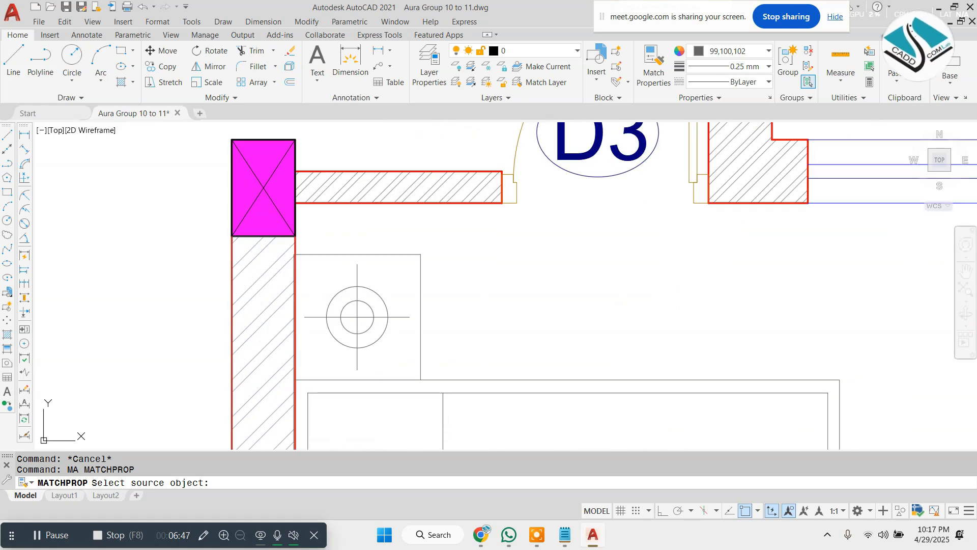
key(Escape)
click(515, 301)
key(Escape)
middle_drag(509, 288, 507, 294)
key(Escape)
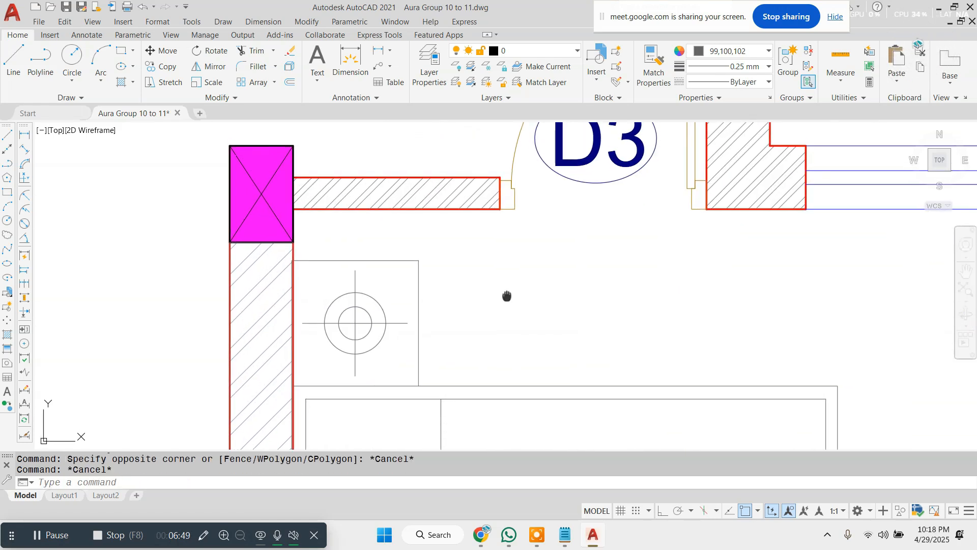
key(Escape)
Step: Match the properties of the bed-side wall hatch onto the hatch of the upper walls beside door D3
text(ma)
key(Return)
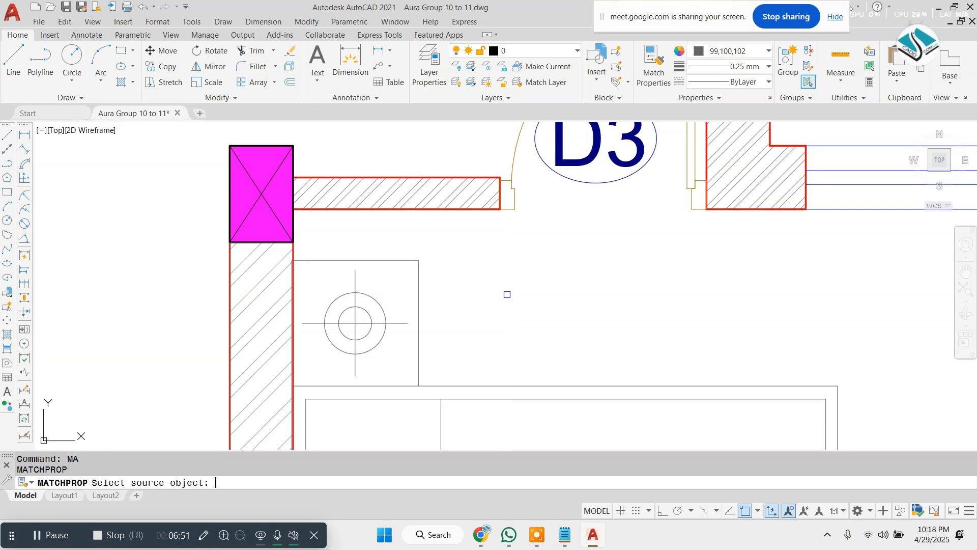
click(272, 275)
click(362, 199)
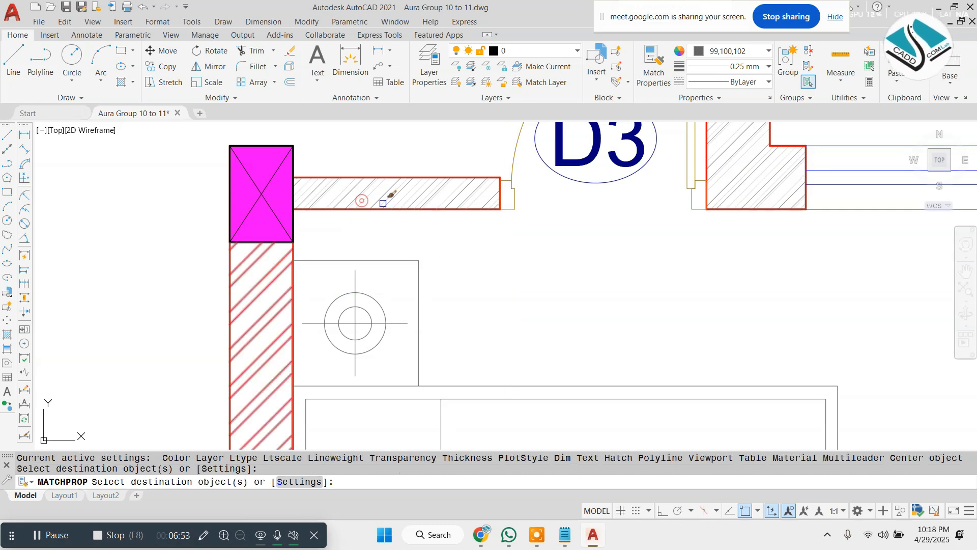
scroll(390, 203, down, 6)
key(Escape)
scroll(389, 238, up, 4)
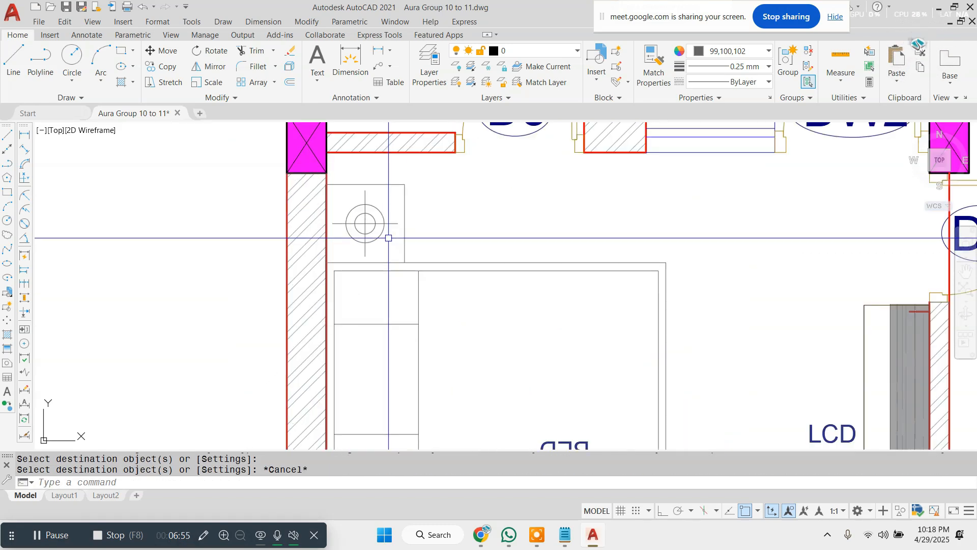
Step: Offset the bed-side wall outline inward by a distance of 1
text(o)
key(Return)
text(1)
key(Return)
scroll(285, 224, up, 4)
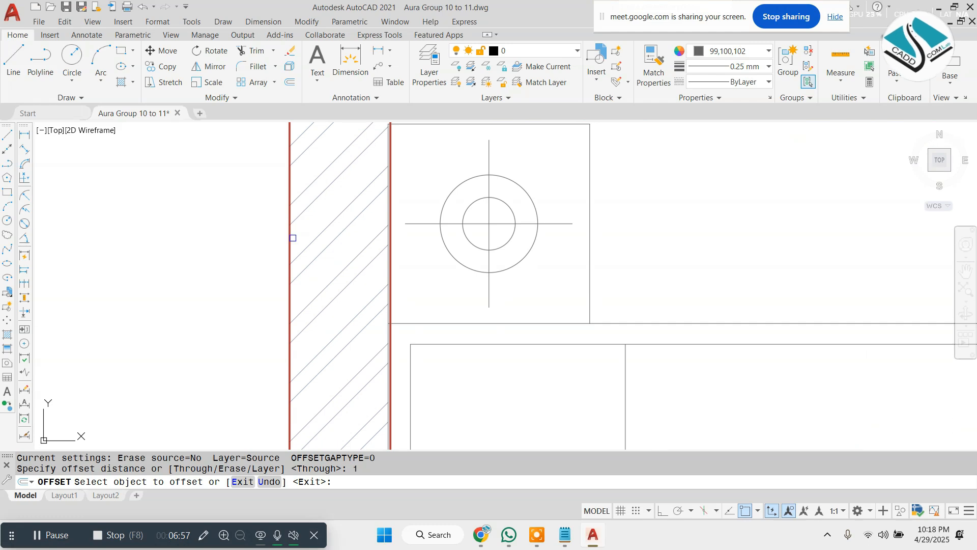
click(291, 241)
click(321, 237)
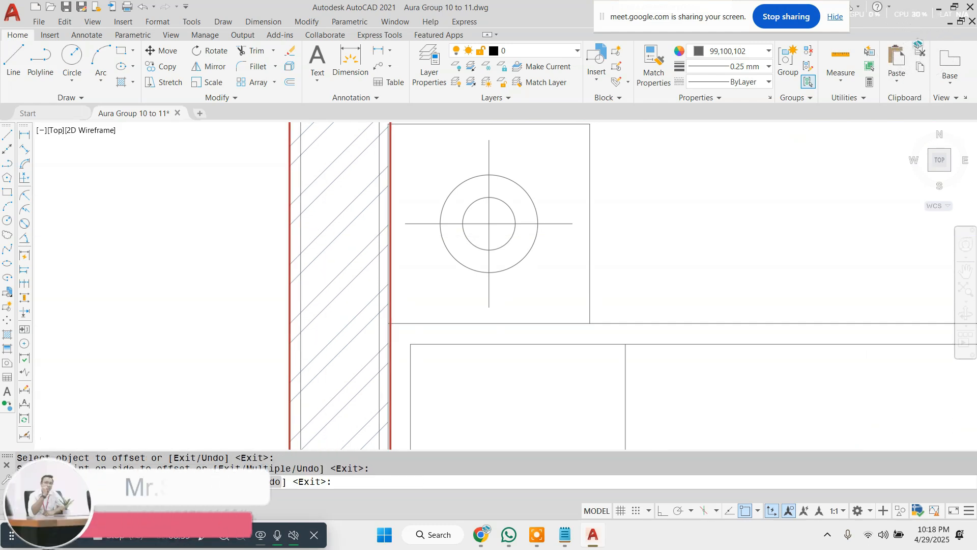
Step: Offset the upper and lower edges of the short wall between the corner column and door D3 inward as plaster lines
scroll(388, 224, down, 5)
scroll(463, 175, up, 5)
scroll(418, 207, down, 2)
click(421, 202)
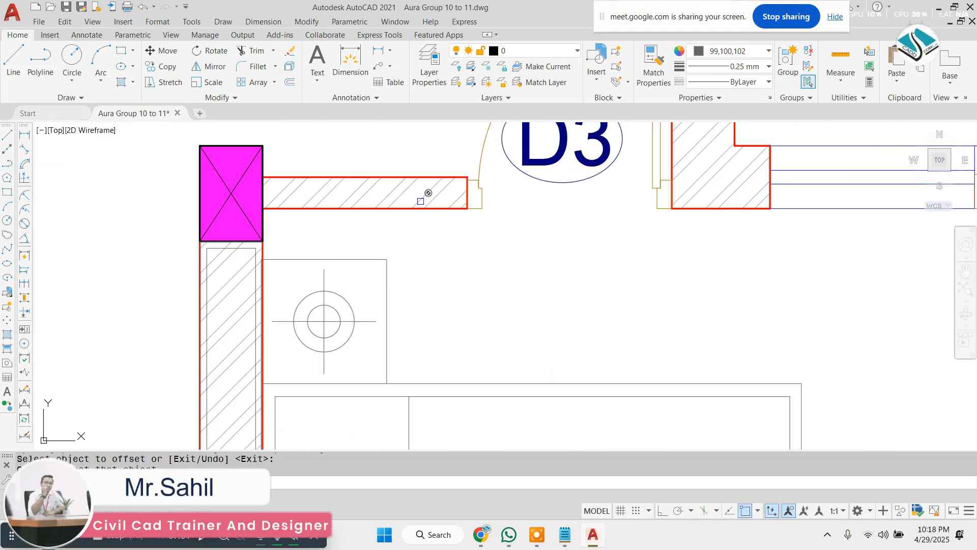
scroll(425, 203, up, 8)
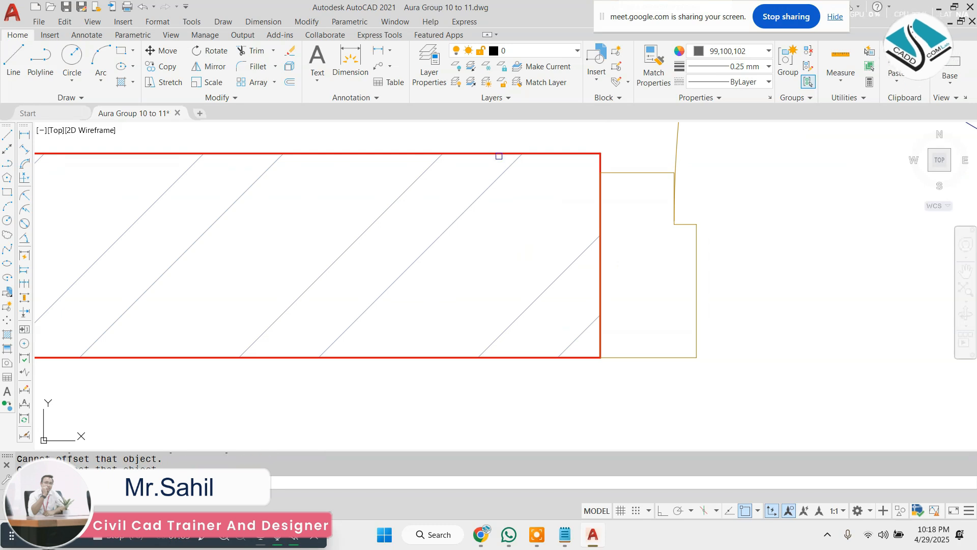
click(499, 156)
click(481, 203)
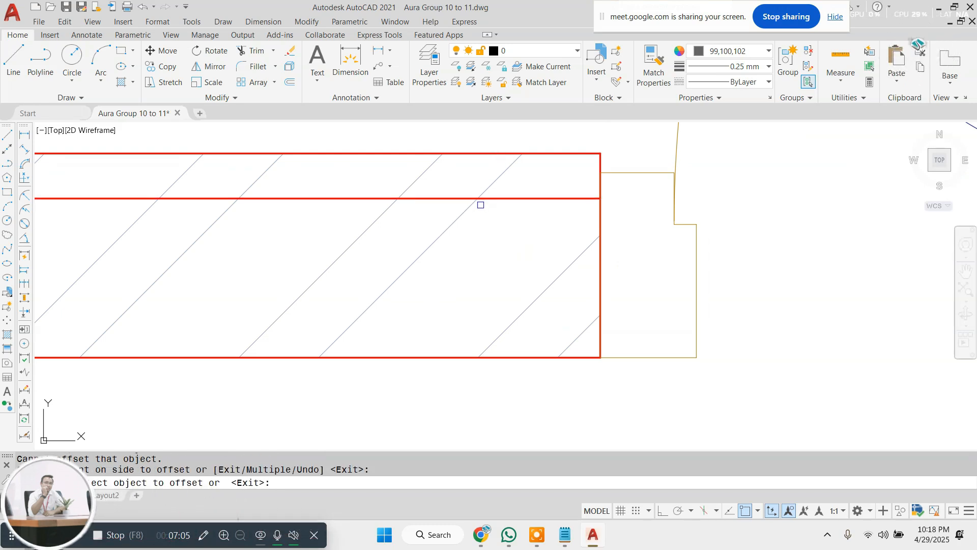
click(538, 359)
click(546, 319)
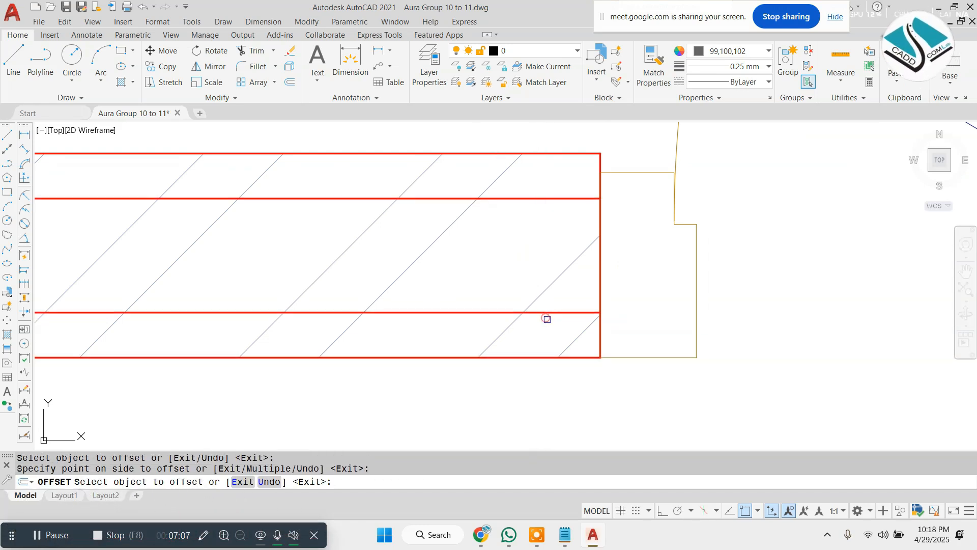
Step: Offset the outline of the wall behind the LCD unit inward as a plaster line
scroll(518, 295, down, 10)
click(628, 312)
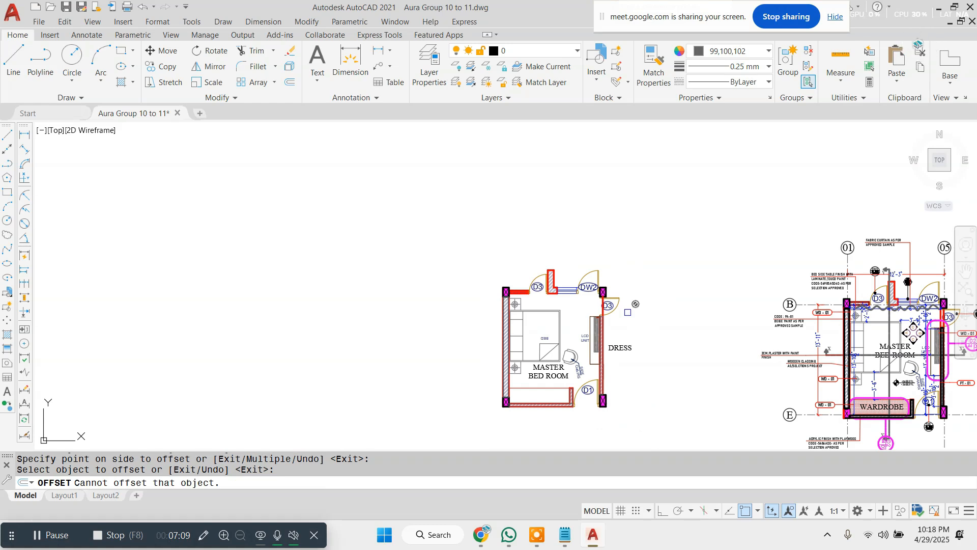
scroll(623, 310, up, 8)
scroll(475, 377, down, 2)
middle_drag(373, 393, 474, 207)
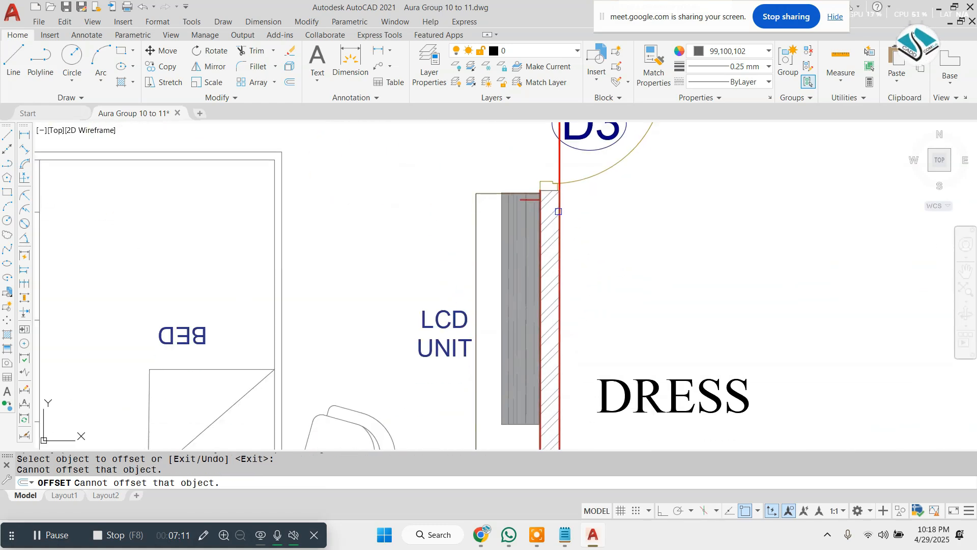
scroll(558, 211, up, 4)
click(562, 243)
click(532, 255)
scroll(551, 199, down, 10)
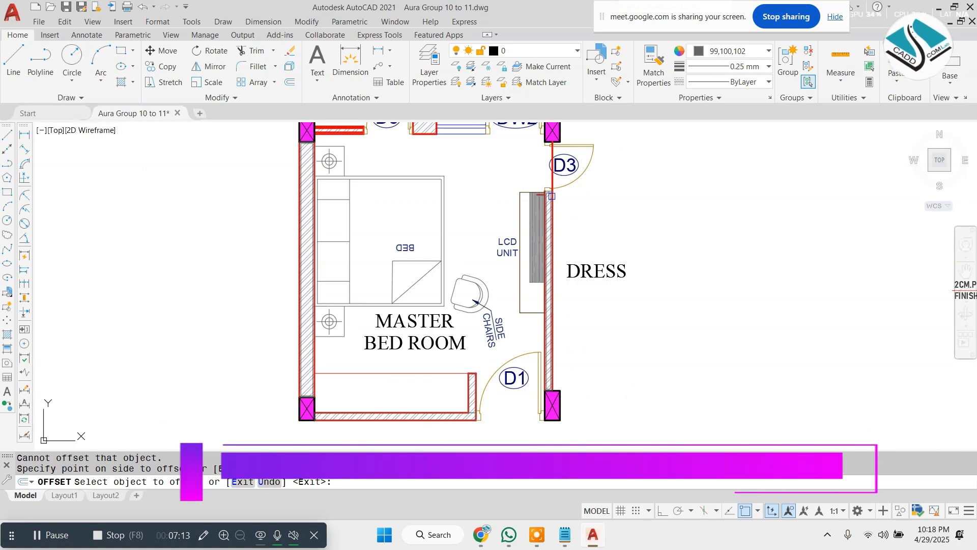
Step: Offset the outlines of the lower wardrobe wall and the short wall beside door D1 inward, ending the offset command
scroll(445, 358, up, 4)
scroll(479, 287, up, 6)
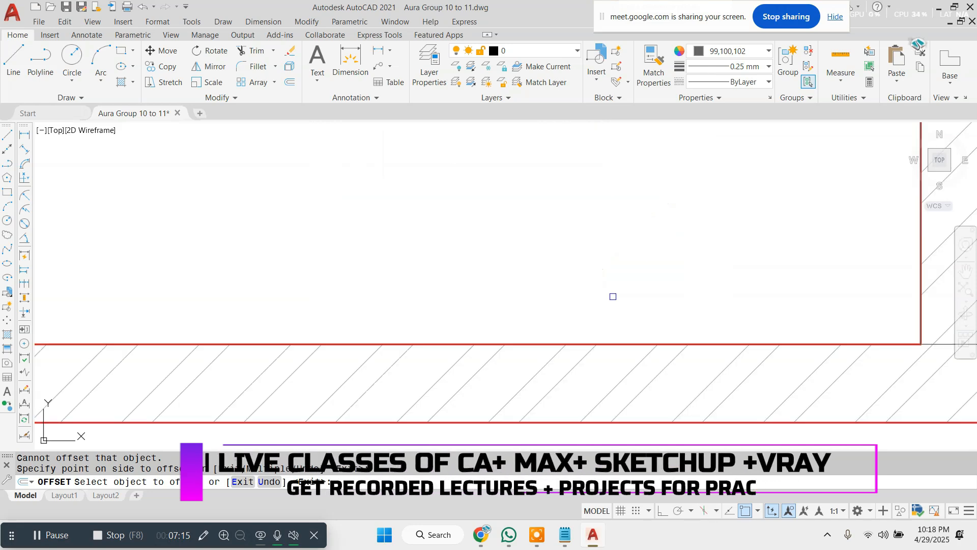
scroll(576, 322, down, 4)
click(711, 311)
scroll(717, 306, up, 6)
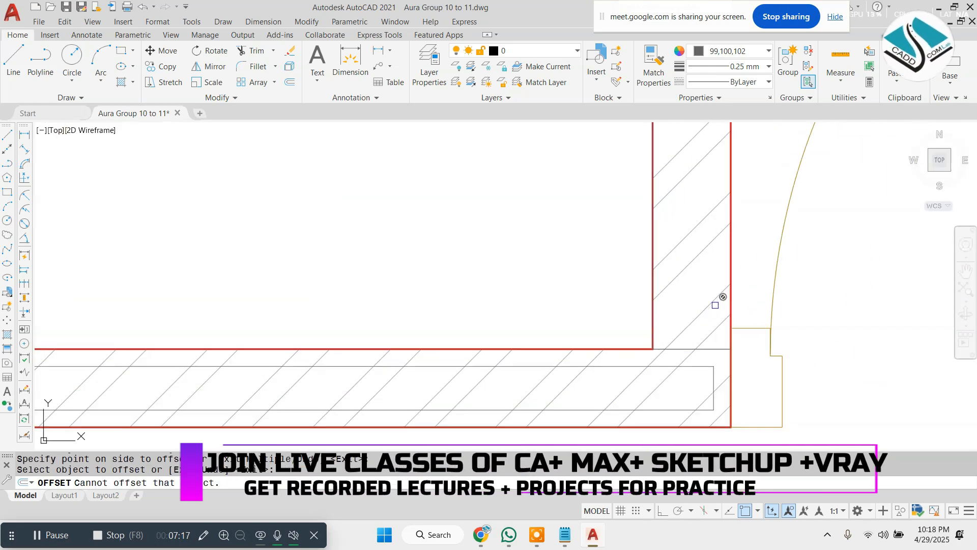
click(735, 299)
click(678, 332)
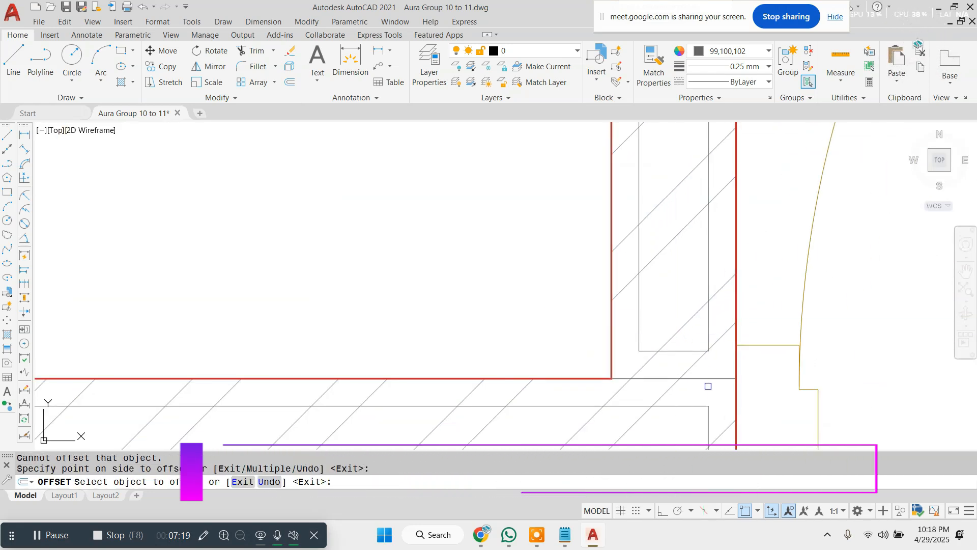
key(Return)
scroll(448, 303, down, 4)
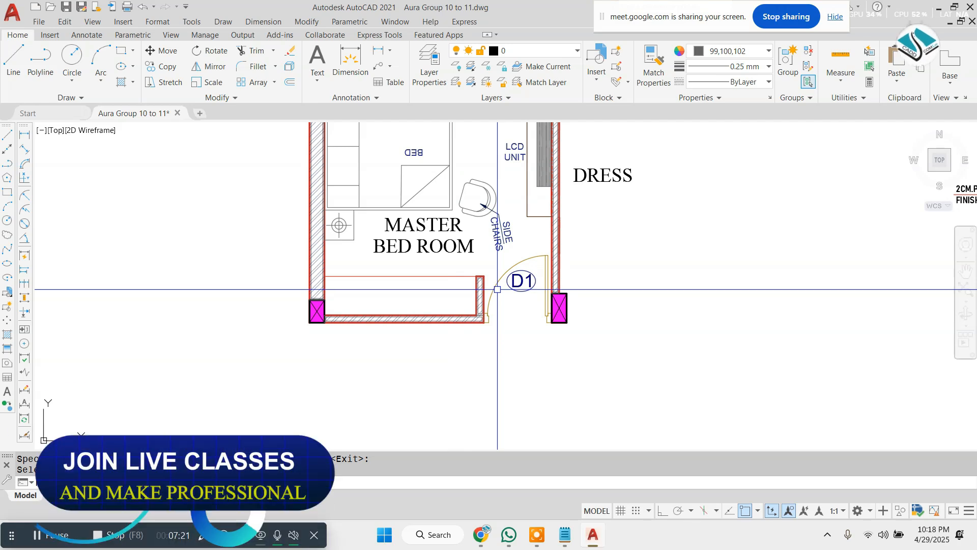
Step: Match the properties of the reference plan's inner bed-side wall outline onto the inner outline of the lower wardrobe wall
scroll(414, 280, down, 4)
scroll(565, 299, up, 4)
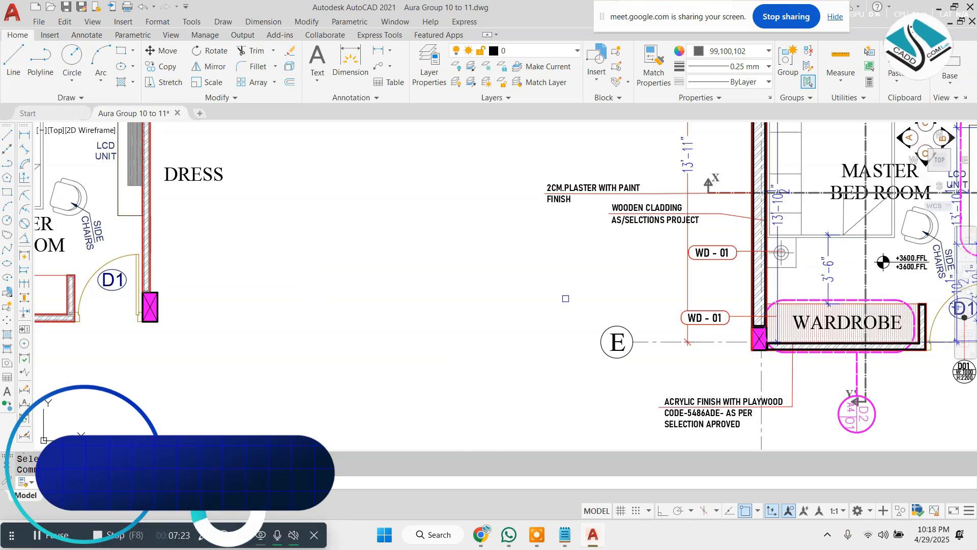
scroll(801, 289, up, 3)
scroll(684, 382, up, 4)
click(688, 387)
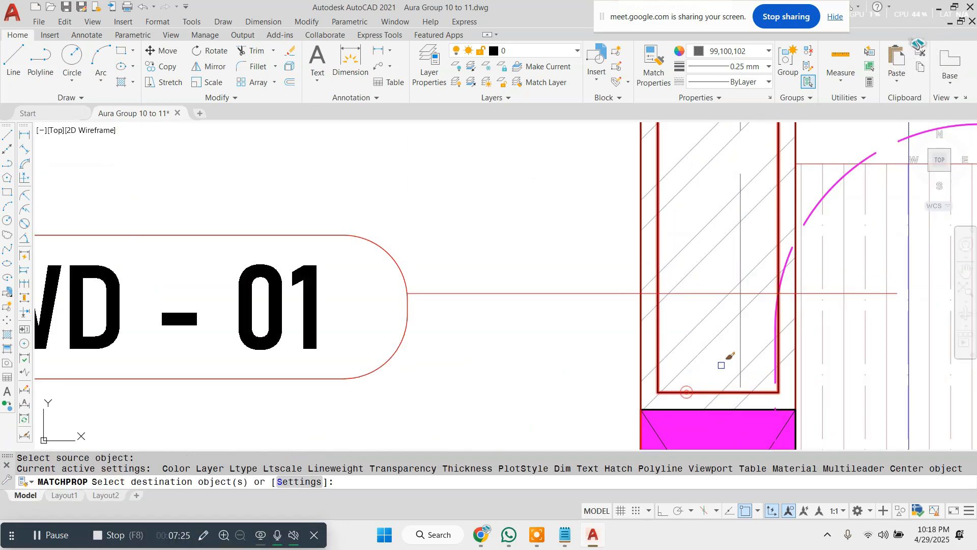
scroll(403, 375, down, 5)
scroll(654, 379, up, 5)
scroll(839, 370, up, 7)
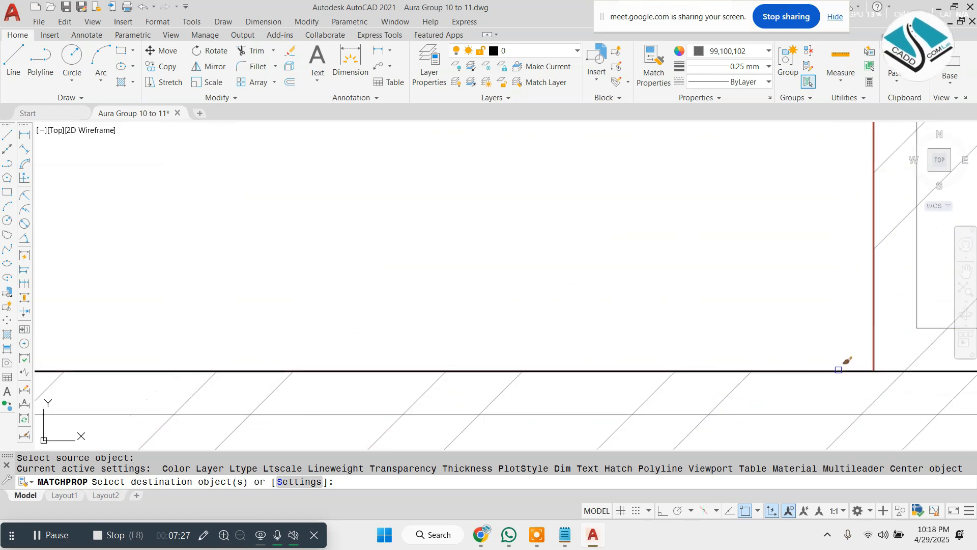
click(851, 414)
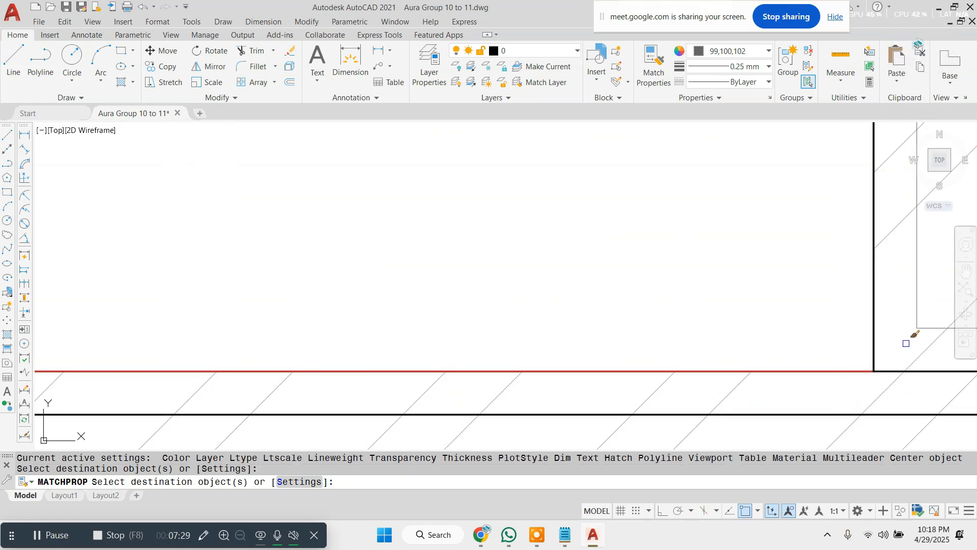
click(922, 326)
scroll(617, 318, down, 5)
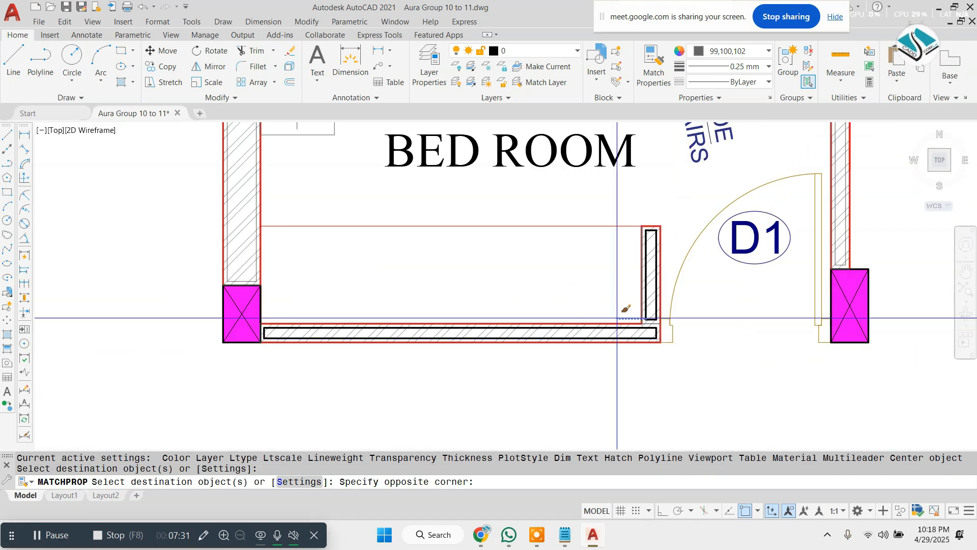
scroll(632, 312, up, 4)
click(780, 340)
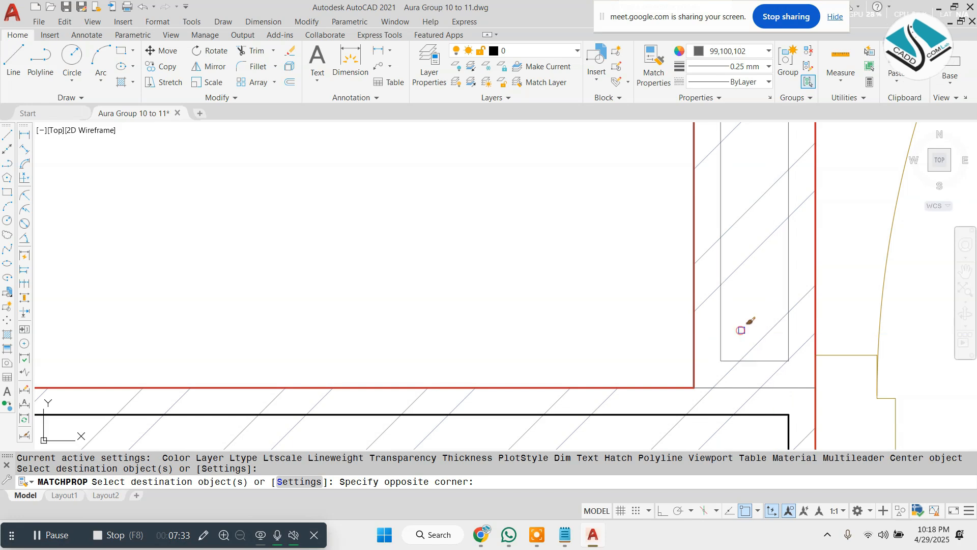
key(Escape)
Step: Match the lower wardrobe wall's inner outline onto the inner outlines of the short wall beside D1 and the bed-side wall
key(Return)
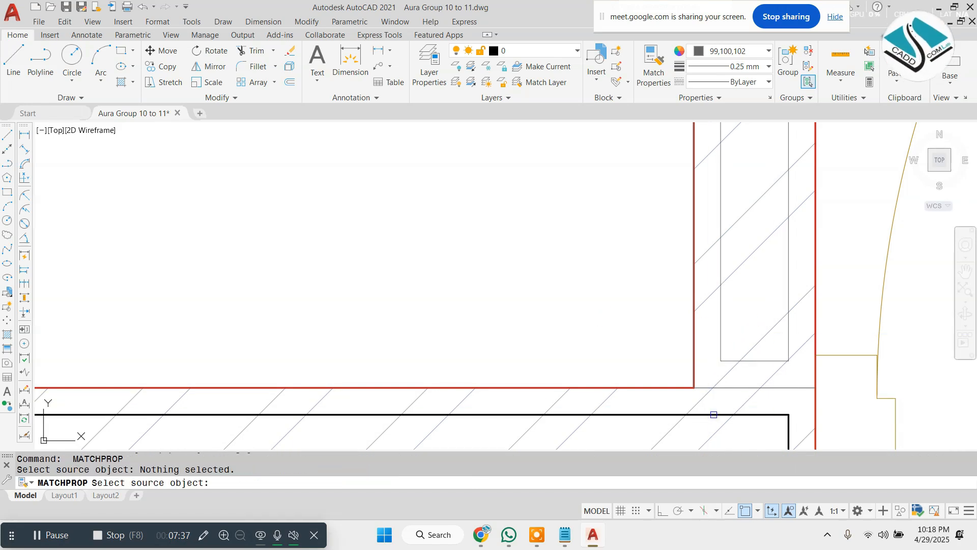
click(715, 415)
scroll(738, 352, down, 5)
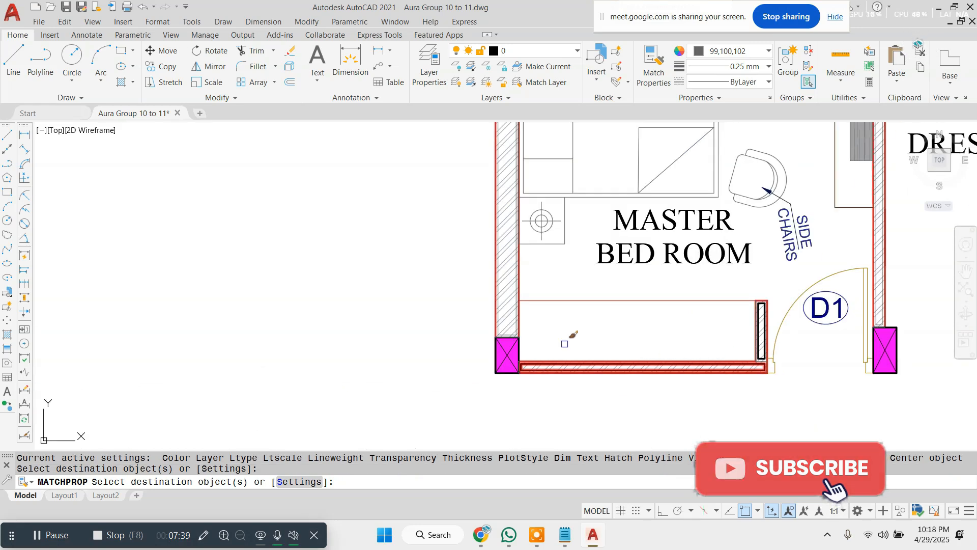
scroll(501, 333, up, 8)
click(549, 341)
scroll(538, 383, down, 8)
Step: Match the same properties onto both plaster lines of the short upper wall between the corner column and door D3
middle_drag(558, 289, 481, 434)
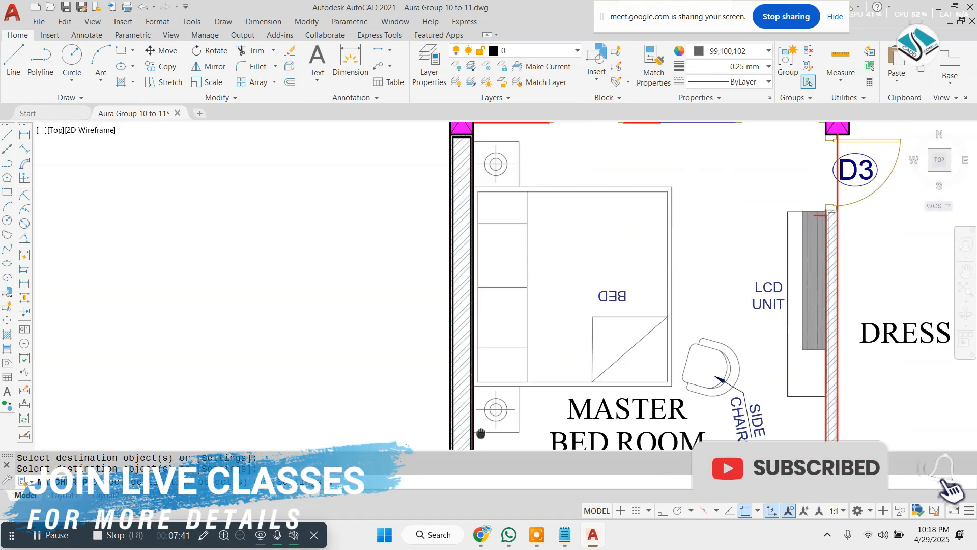
middle_drag(545, 261, 488, 408)
scroll(486, 248, up, 8)
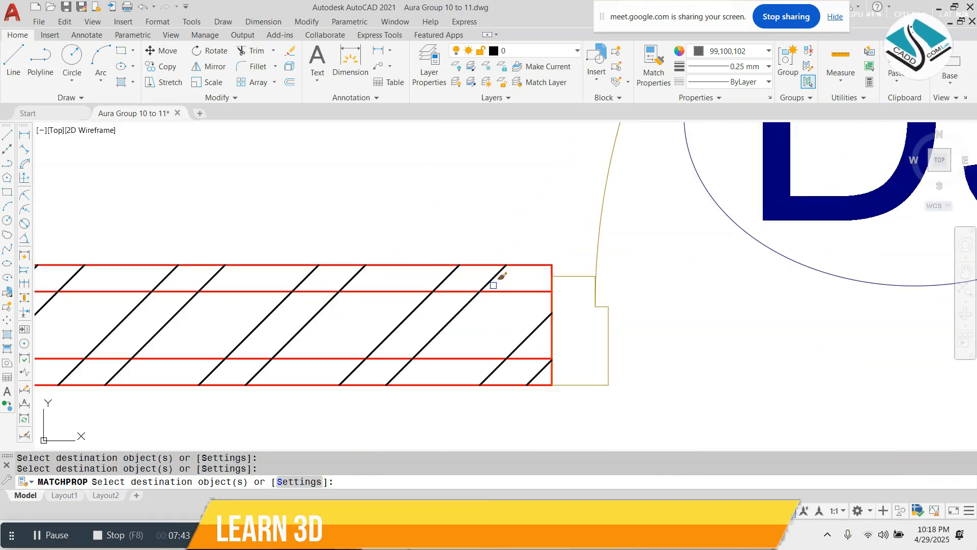
click(493, 356)
scroll(496, 358, down, 8)
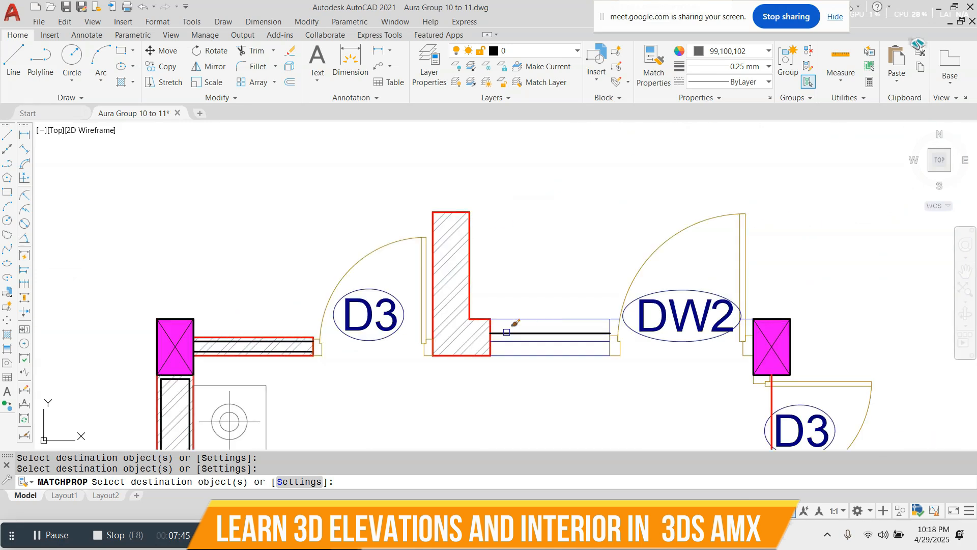
middle_drag(737, 388, 689, 356)
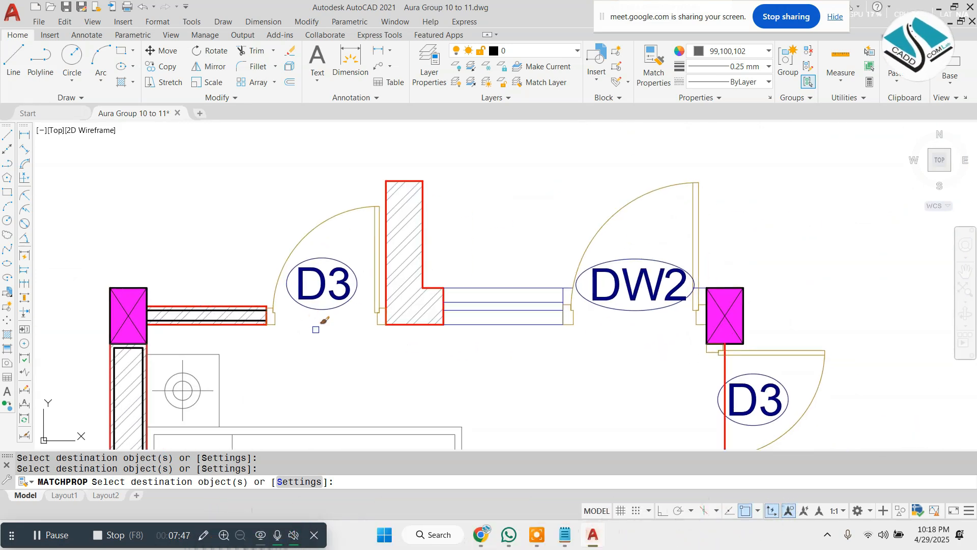
scroll(690, 403, up, 2)
middle_drag(691, 403, 543, 224)
scroll(570, 321, up, 4)
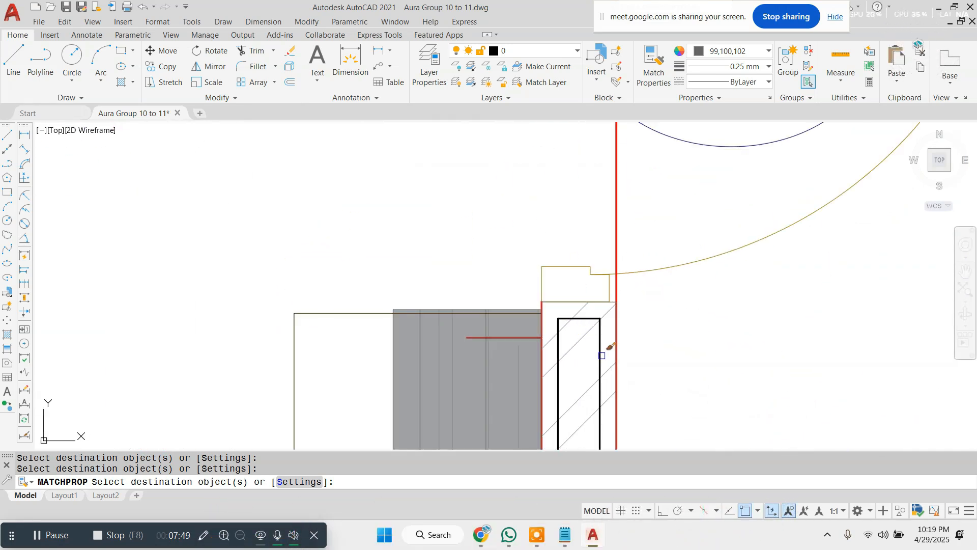
click(611, 369)
scroll(632, 307, down, 9)
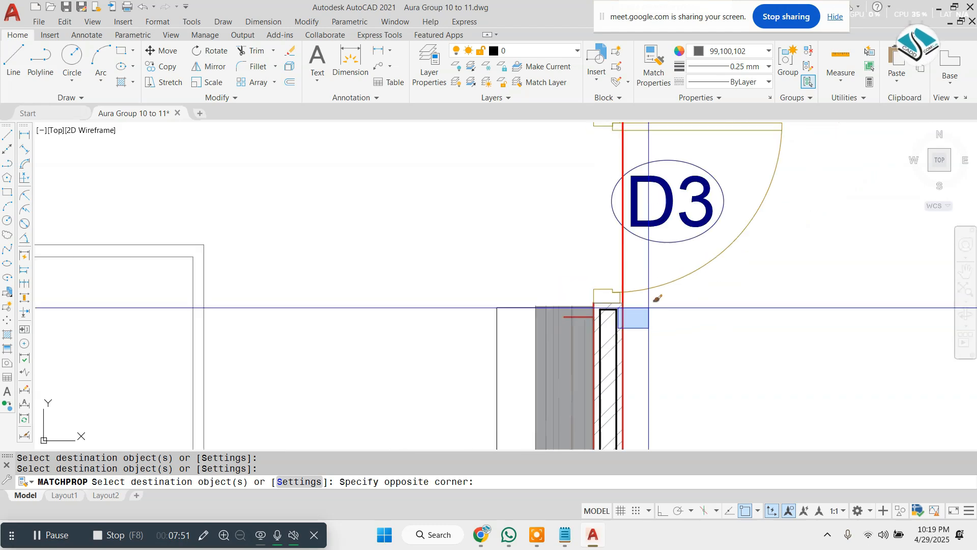
key(Escape)
Step: Match the properties of the inner outline beside door D1 onto the inner outline of the LCD unit wall
scroll(627, 248, down, 4)
scroll(592, 397, up, 4)
scroll(580, 395, up, 8)
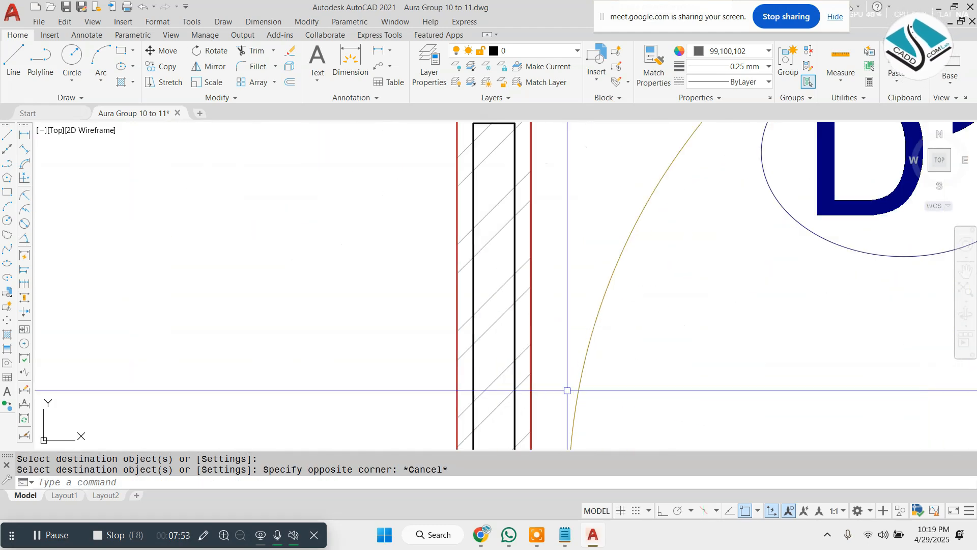
key(Return)
click(512, 342)
scroll(509, 316, down, 5)
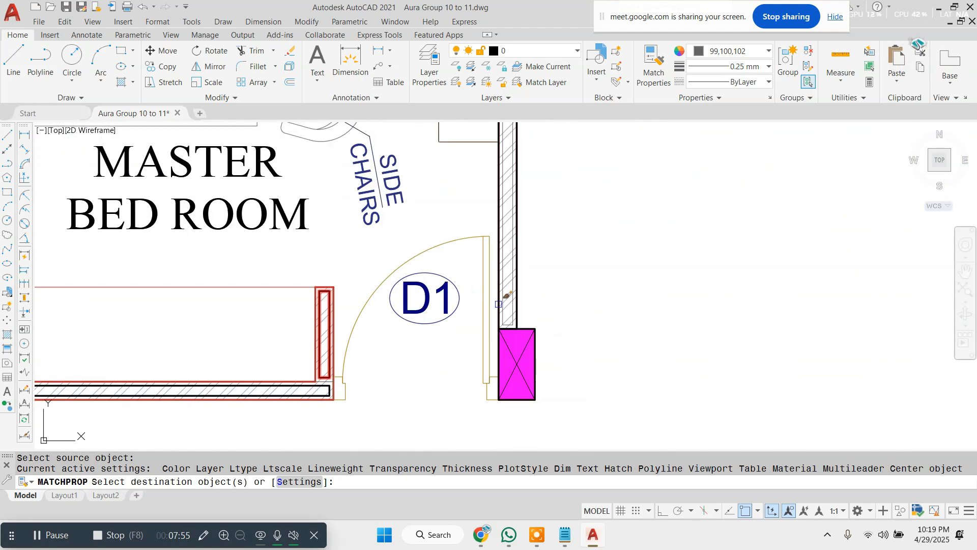
scroll(507, 295, up, 7)
scroll(516, 293, down, 8)
key(Escape)
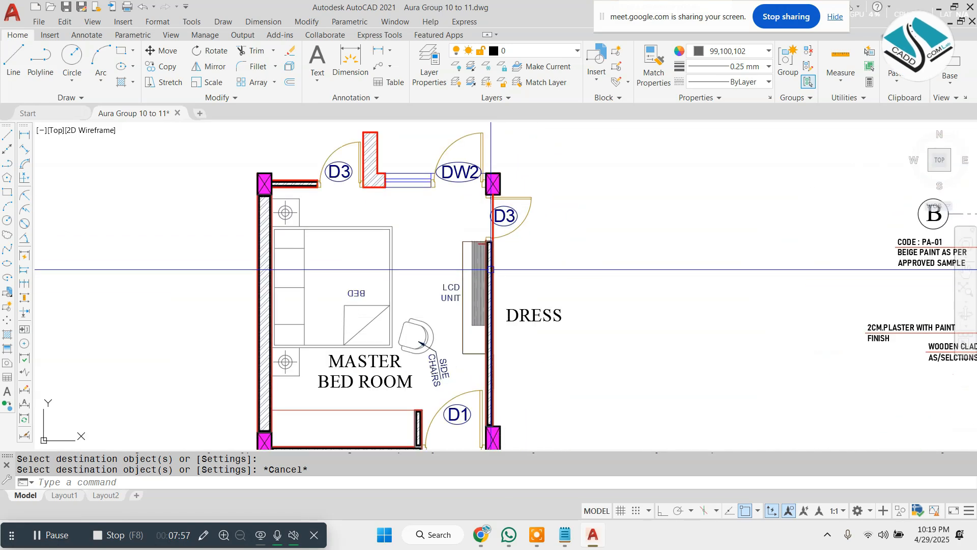
scroll(549, 260, down, 6)
key(Escape)
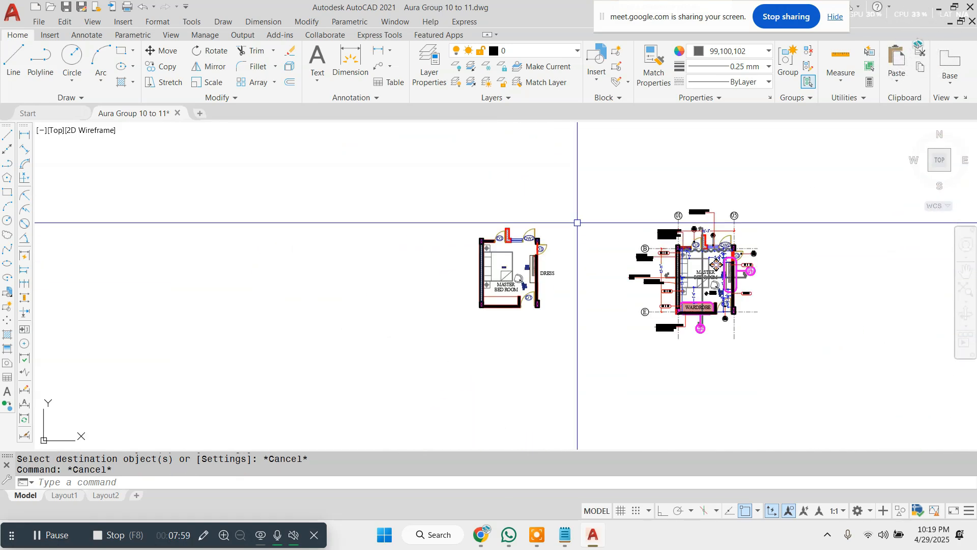
Step: Copy the reference plan's four elevation markers A, B, C and C to the blank area beside the working plan's dress-side D3 door
scroll(646, 238, up, 2)
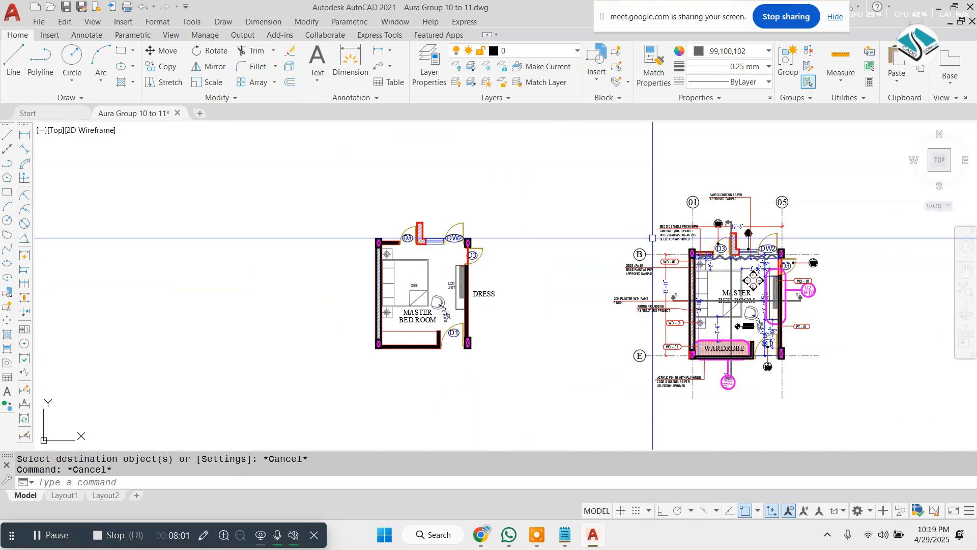
scroll(728, 266, up, 8)
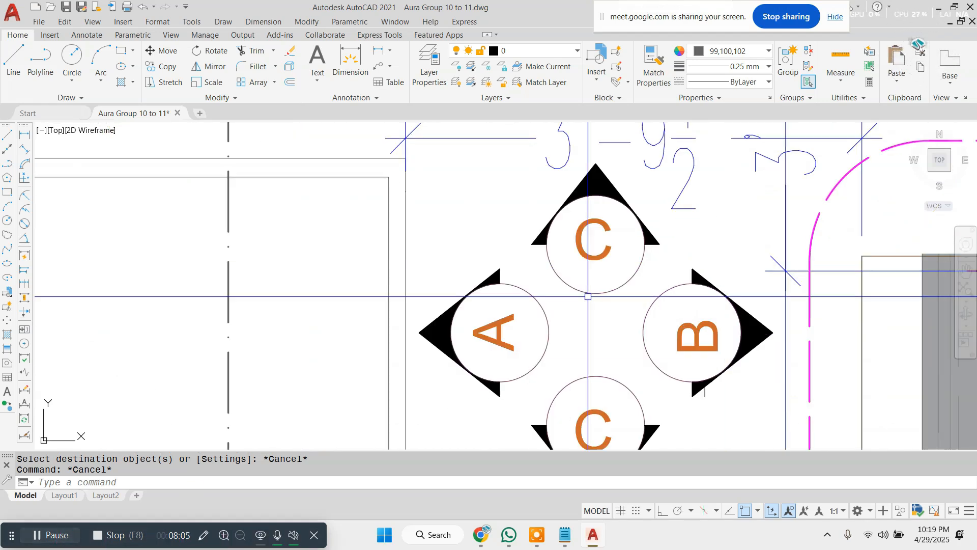
click(546, 244)
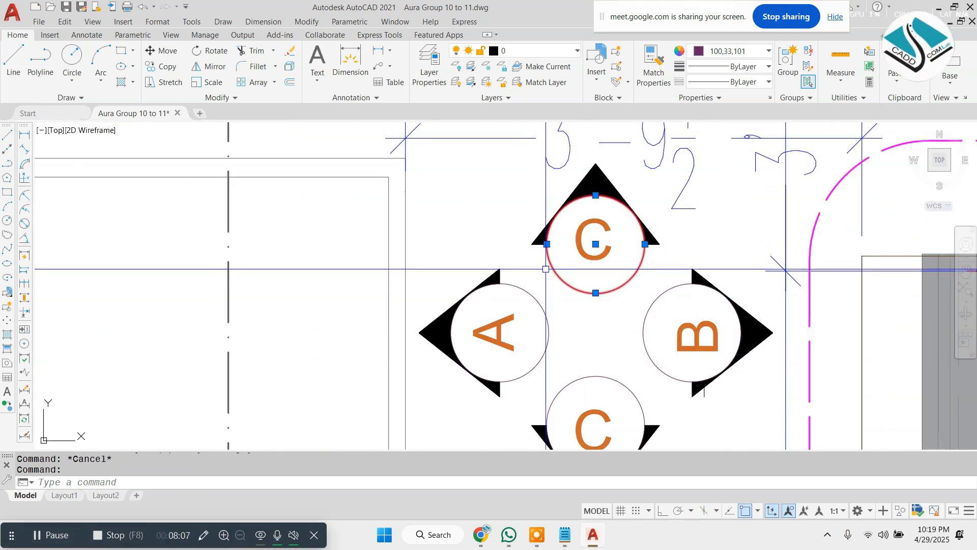
scroll(540, 265, down, 2)
key(Escape)
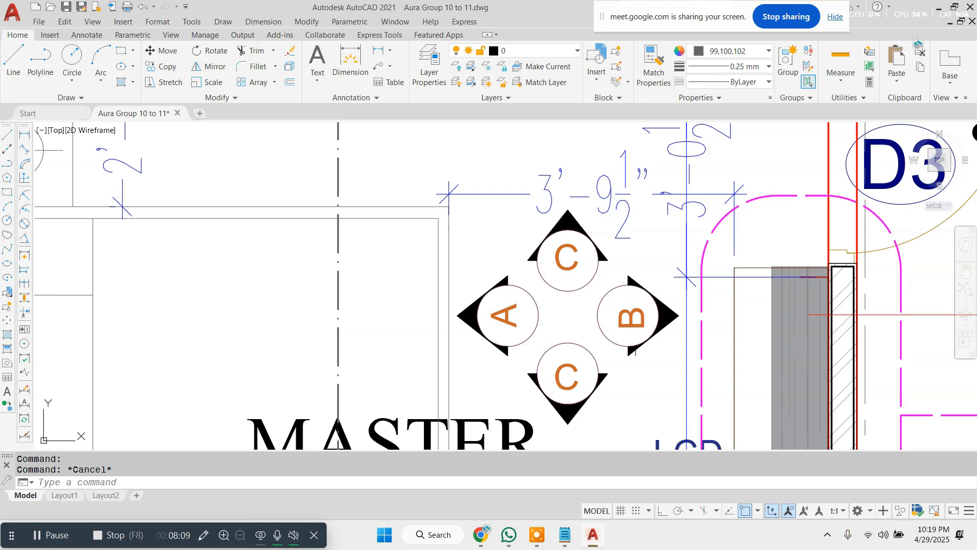
click(406, 170)
click(684, 430)
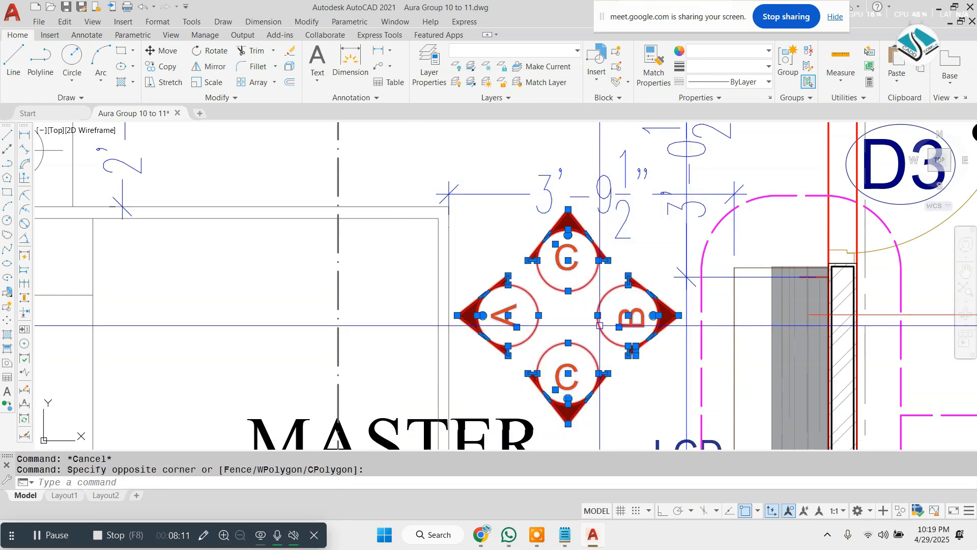
key(Return)
click(599, 325)
scroll(637, 304, down, 10)
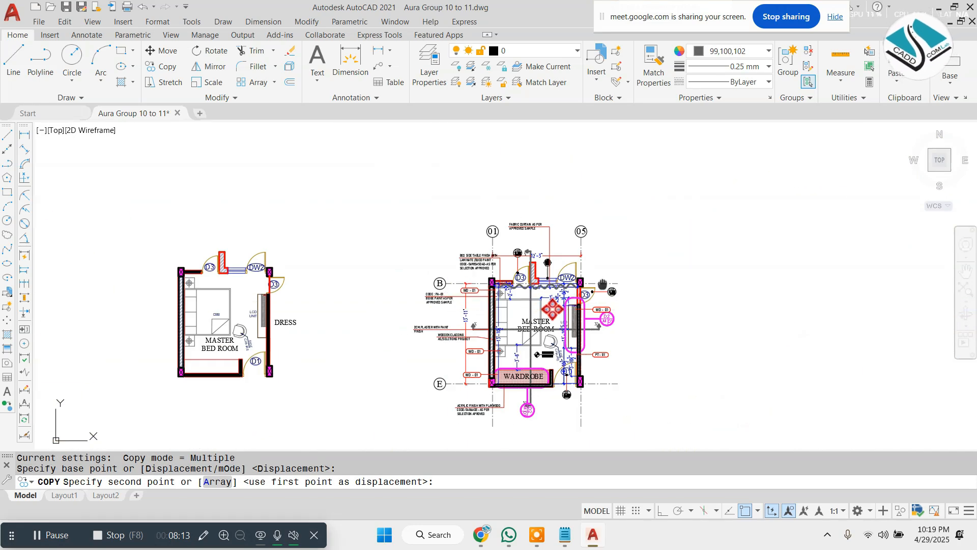
scroll(244, 306, up, 2)
middle_drag(244, 306, 314, 297)
scroll(326, 292, up, 4)
click(594, 240)
key(Escape)
scroll(591, 205, up, 8)
scroll(593, 204, down, 4)
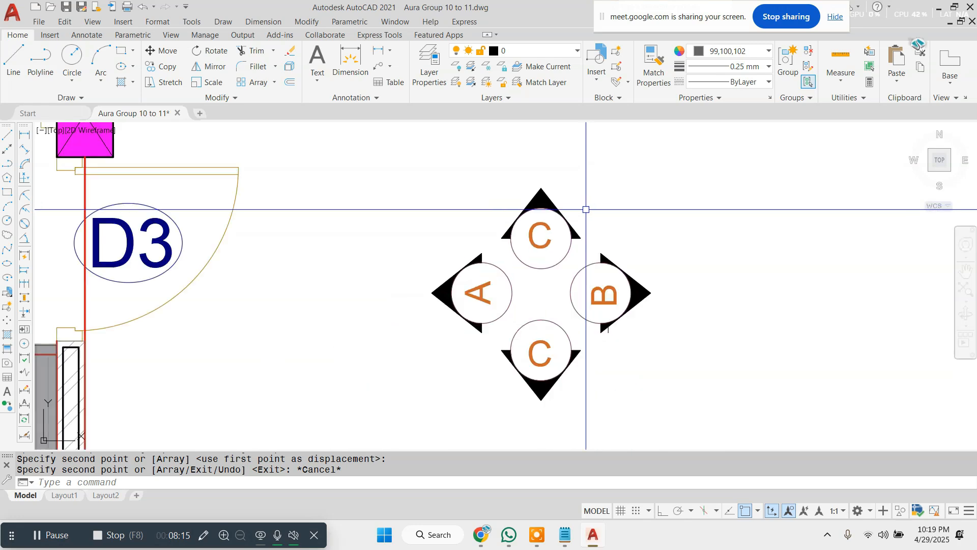
key(Escape)
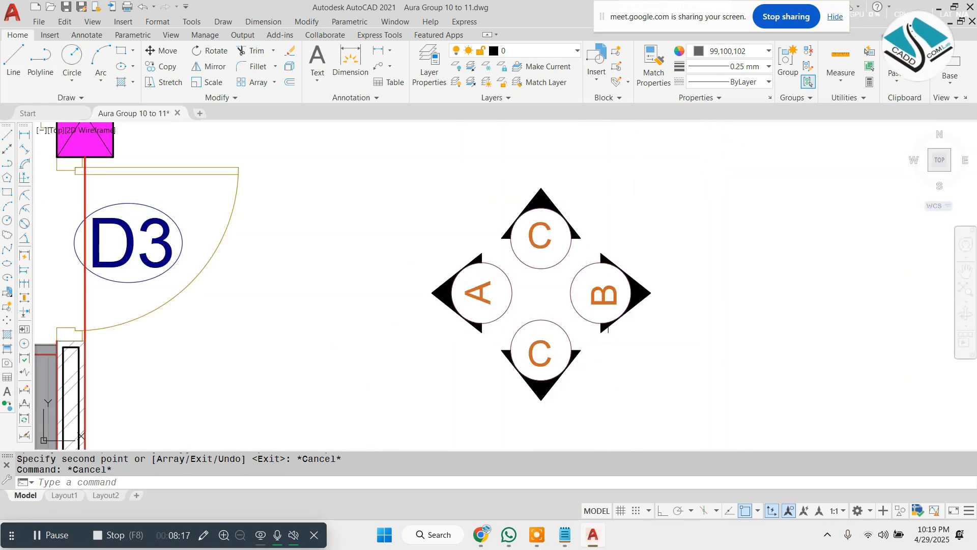
Step: Convert the copied elevation markers into a block named sdfsdfsdf, with a base point picked on the upper marker
click(731, 146)
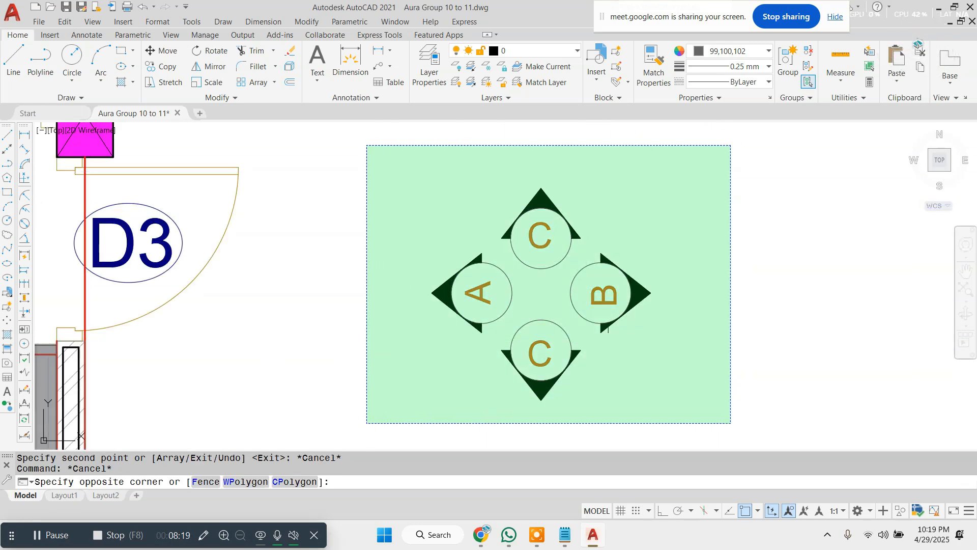
click(367, 423)
text(b)
key(Return)
text(sdfsdfsdf)
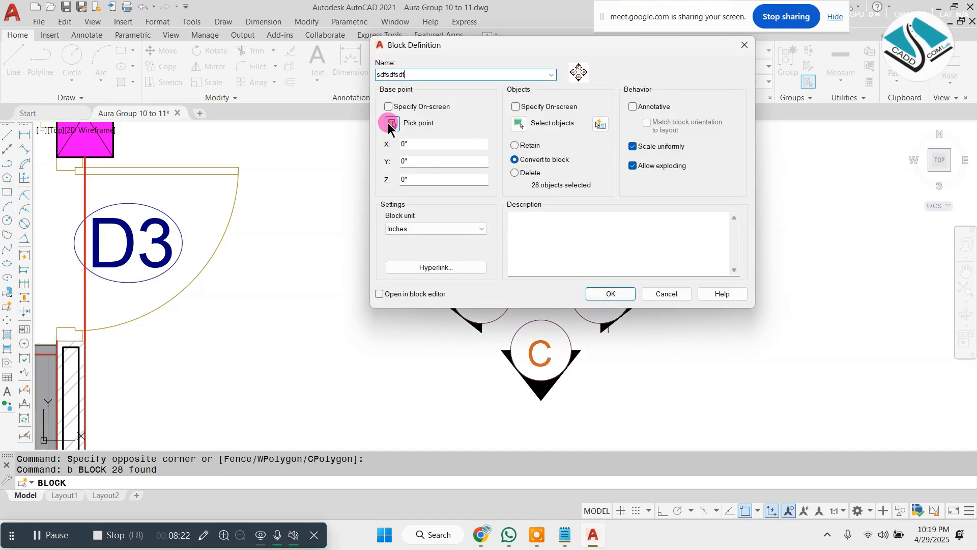
click(392, 124)
click(527, 244)
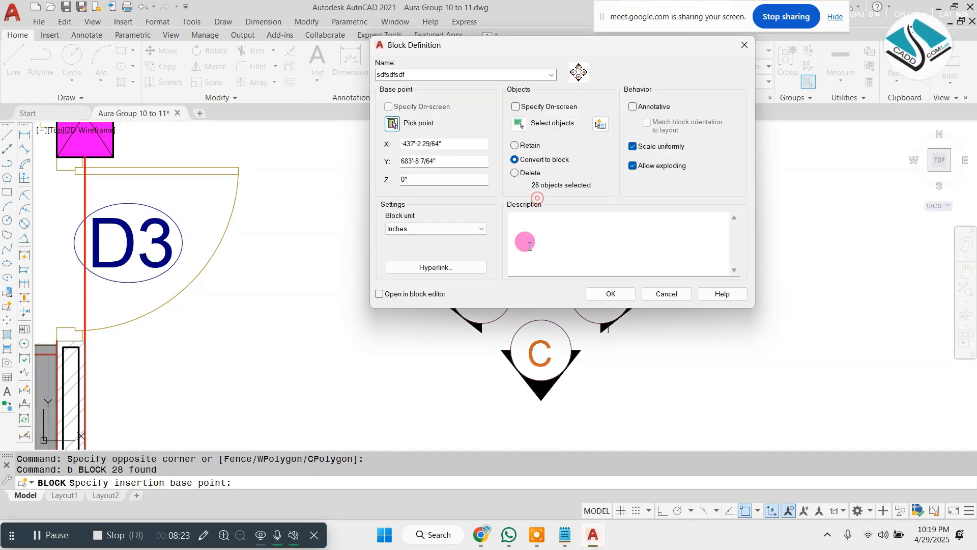
click(614, 301)
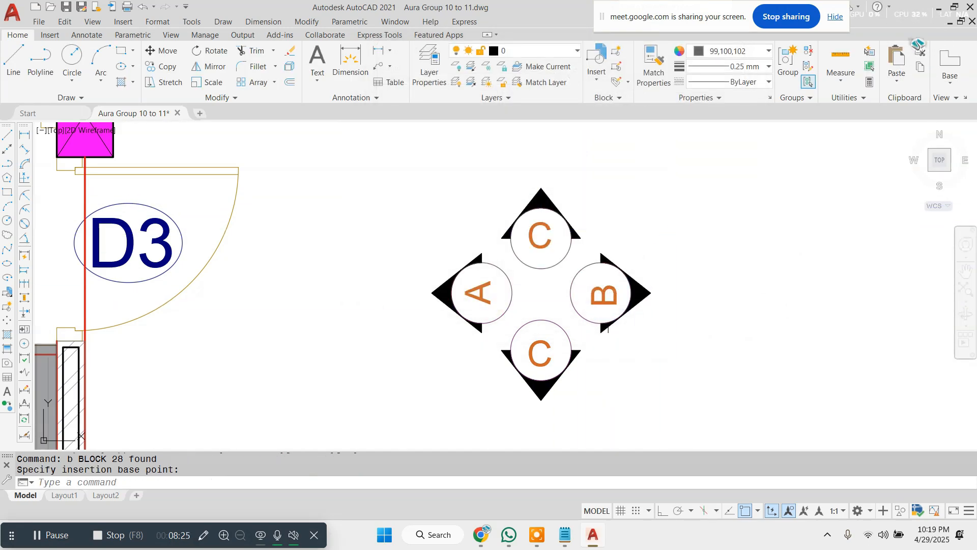
Step: Move the elevation marker block into the working bedroom plan, between the bed and the LCD unit
click(669, 317)
click(509, 233)
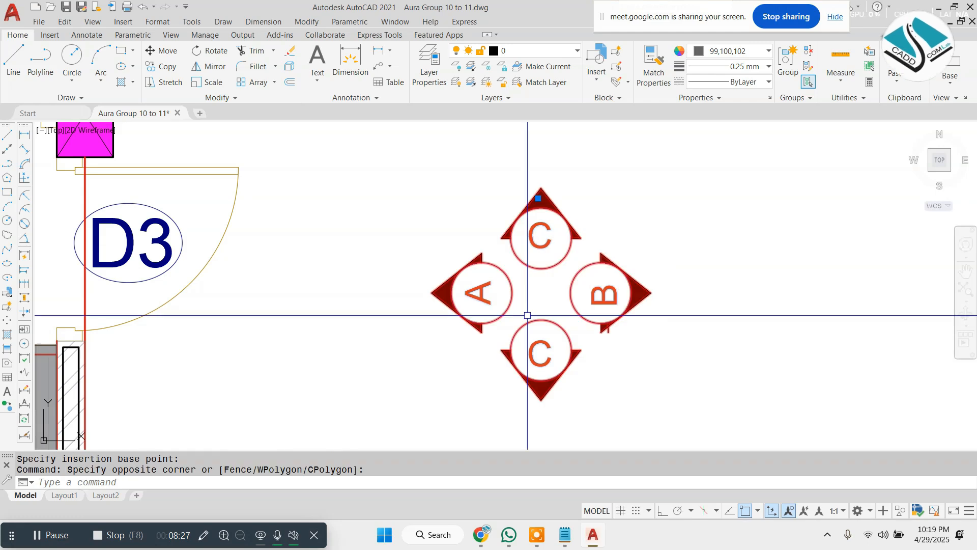
text(m)
key(Return)
click(528, 283)
scroll(488, 286, down, 4)
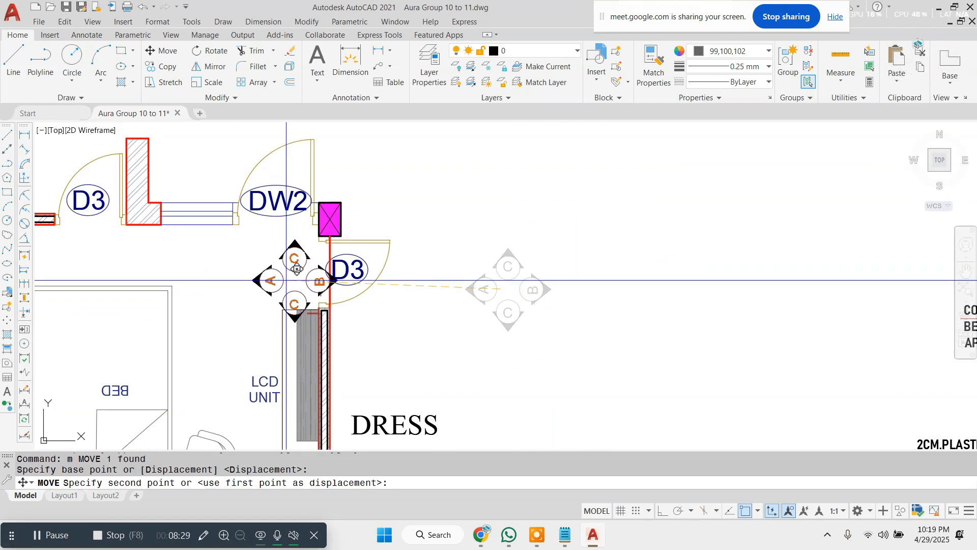
scroll(499, 331, up, 4)
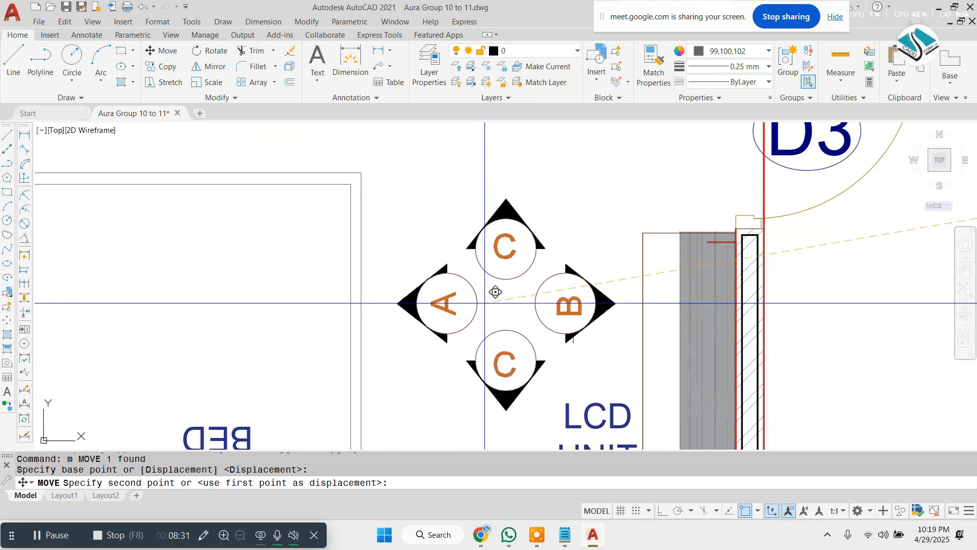
click(485, 303)
Step: Select the reference plan's horizontal X–X' section line together with the arrows and labels at both ends
scroll(478, 253, down, 5)
middle_drag(894, 279, 391, 261)
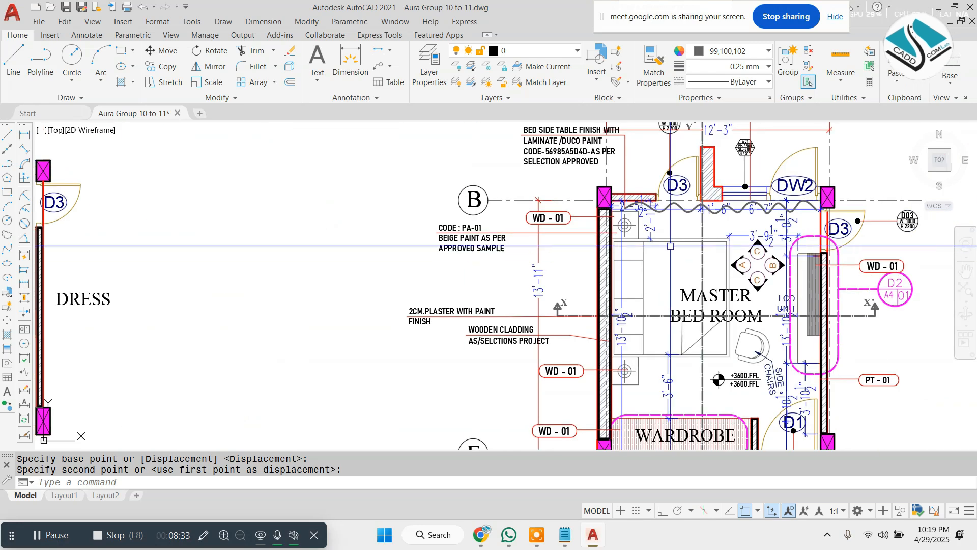
scroll(556, 310, up, 8)
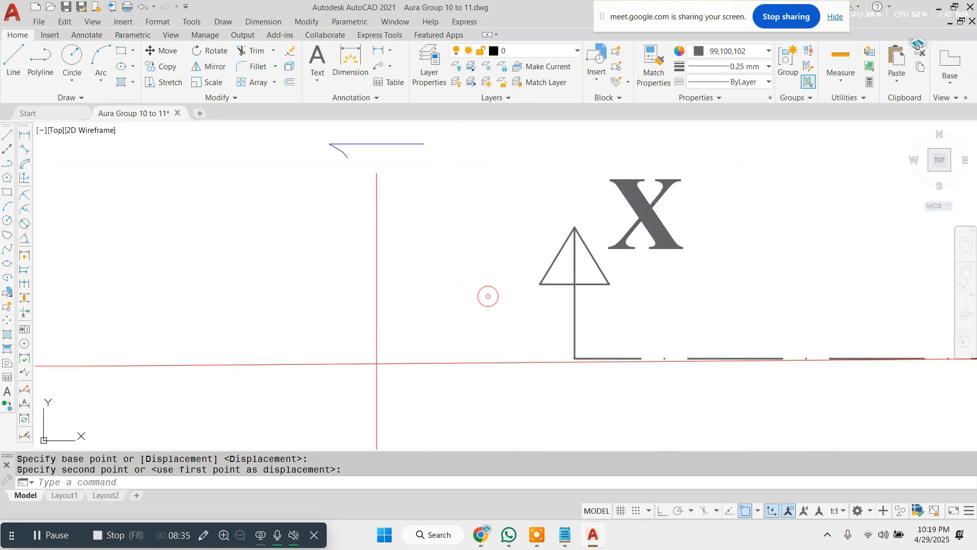
click(736, 180)
click(489, 297)
scroll(528, 244, down, 6)
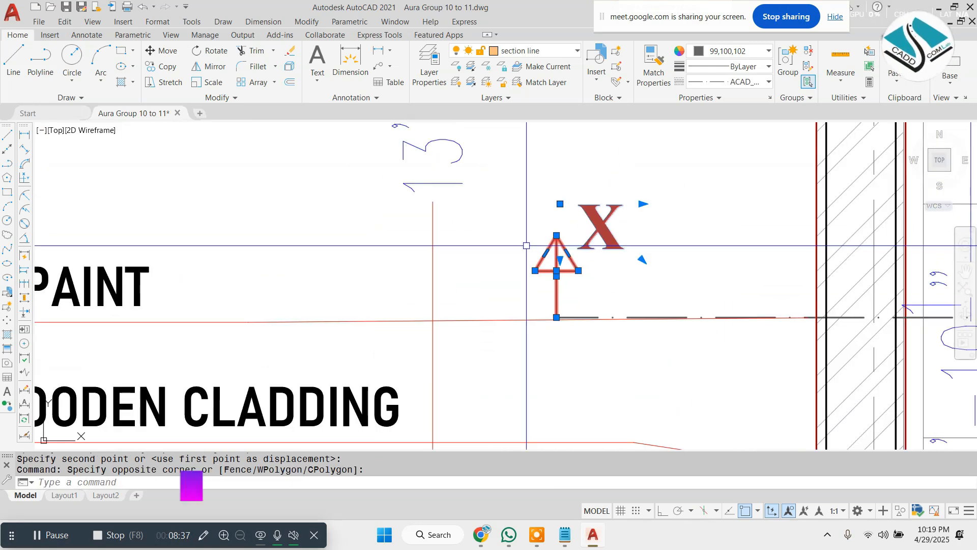
scroll(670, 273, up, 4)
middle_drag(805, 274, 394, 266)
scroll(658, 238, up, 2)
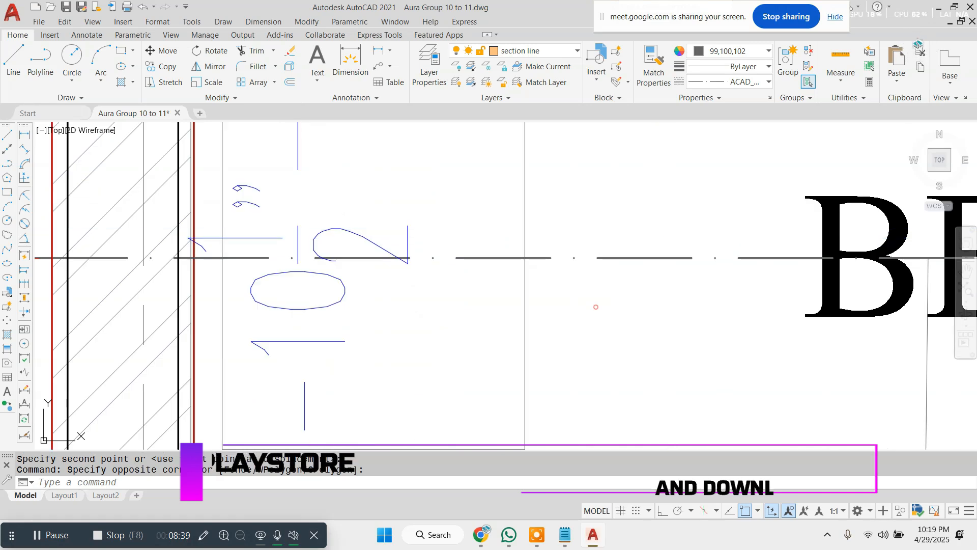
scroll(551, 275, down, 2)
click(623, 248)
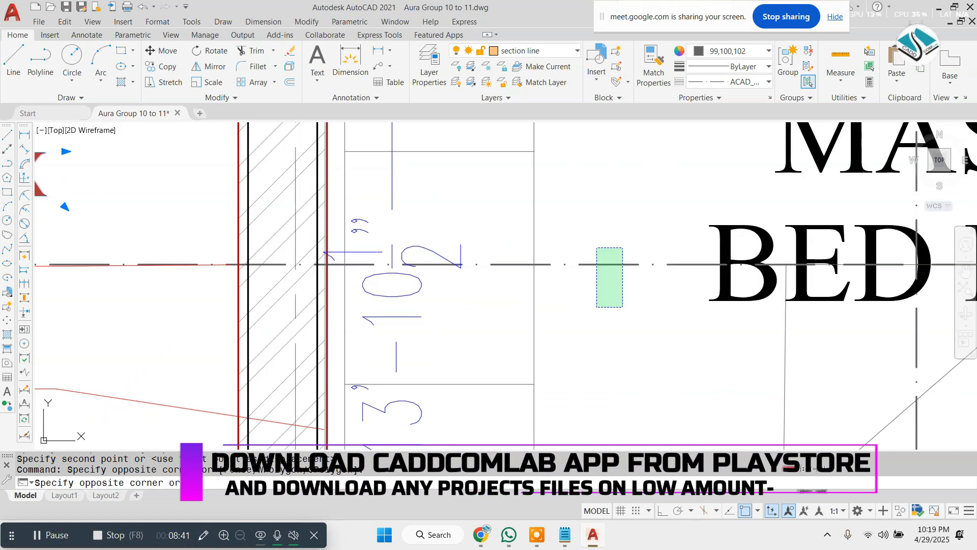
click(597, 307)
scroll(611, 298, down, 2)
middle_drag(614, 297, 163, 273)
middle_drag(717, 282, 224, 281)
scroll(555, 206, up, 4)
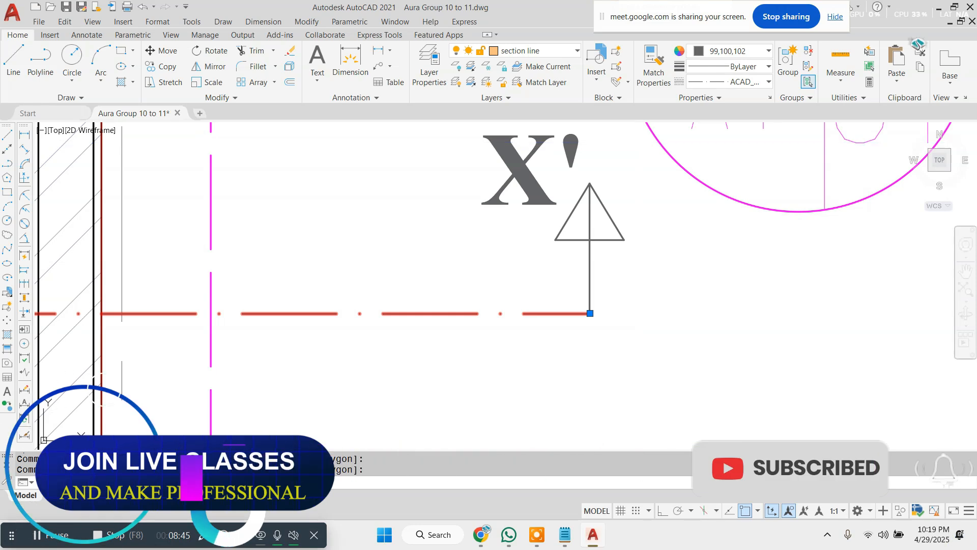
click(639, 143)
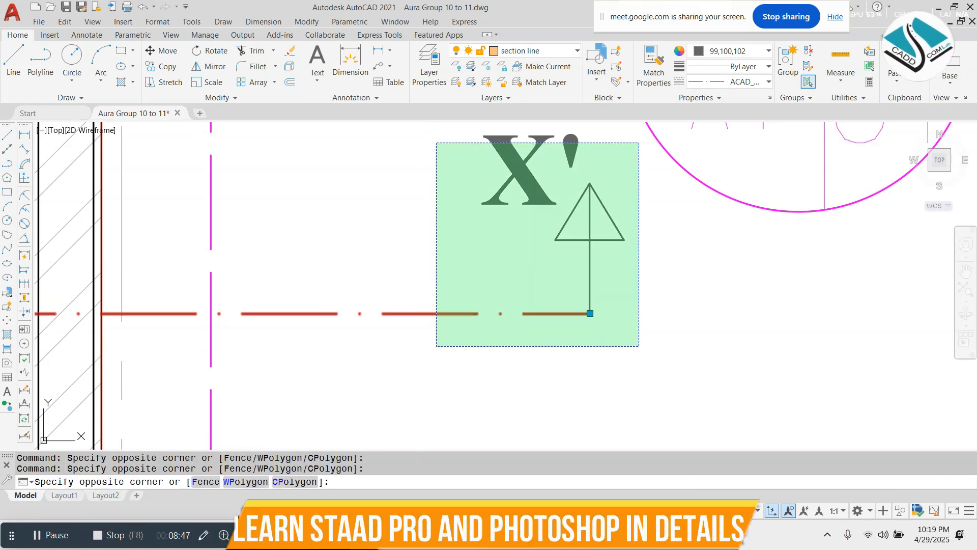
click(436, 347)
Step: Add the reference plan's vertical Y–Y' section line and its end arrows to the selection
scroll(612, 300, down, 2)
scroll(612, 300, down, 5)
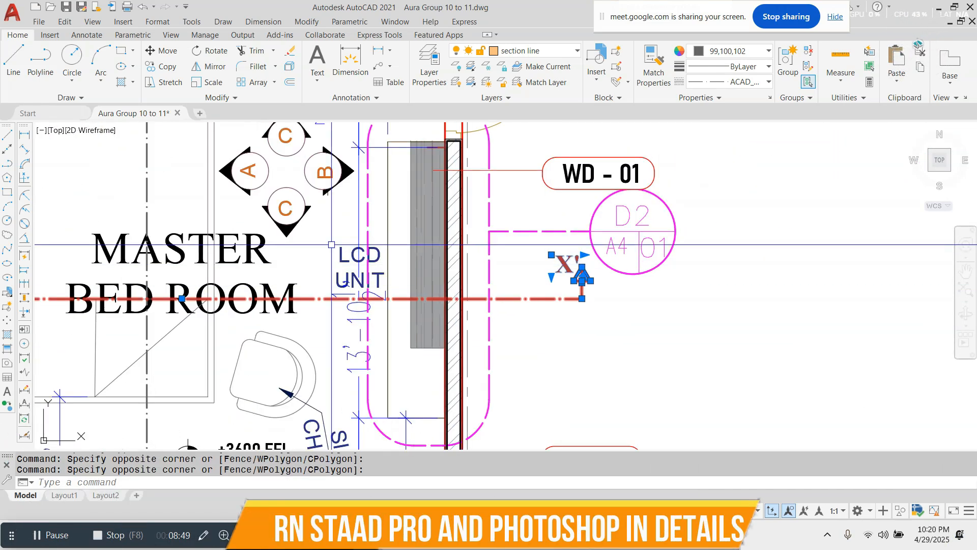
scroll(462, 291, down, 3)
scroll(504, 158, up, 6)
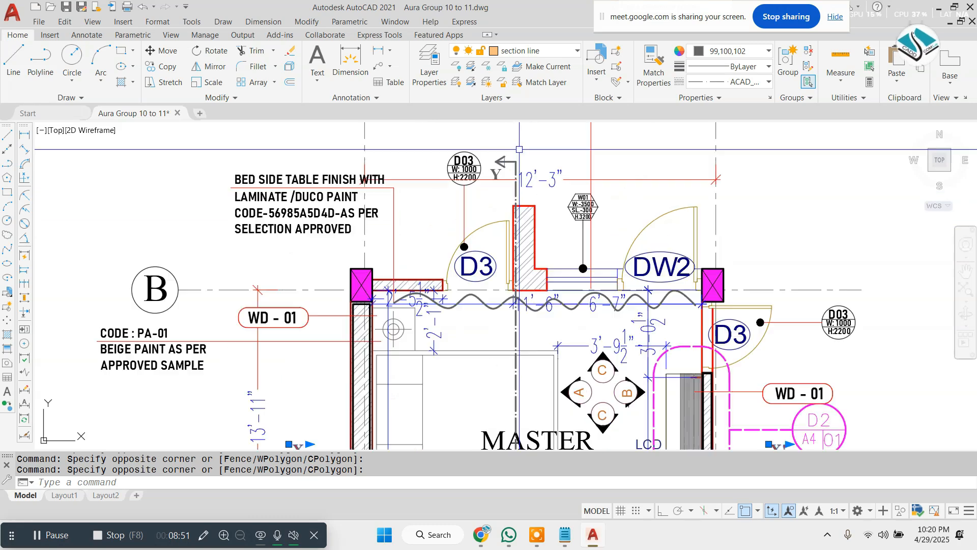
scroll(501, 160, up, 6)
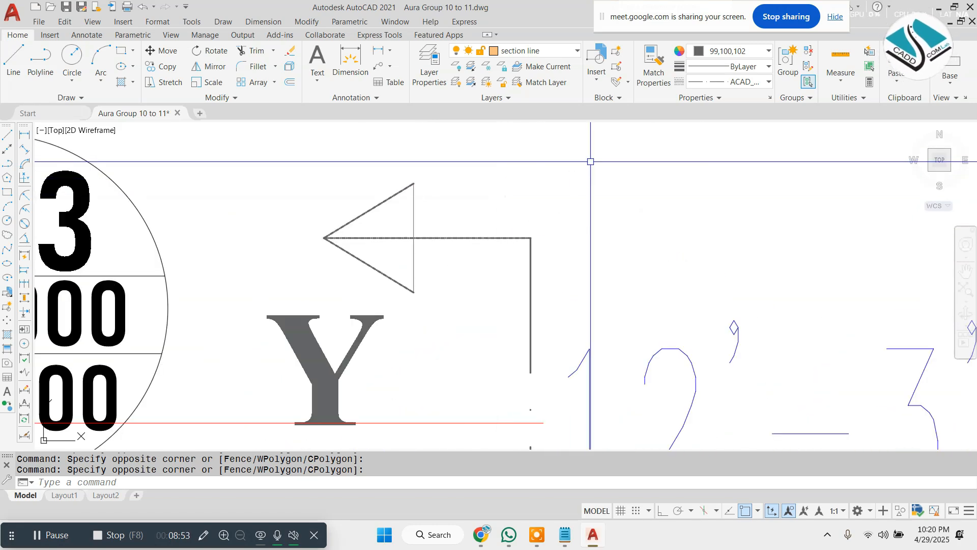
click(586, 161)
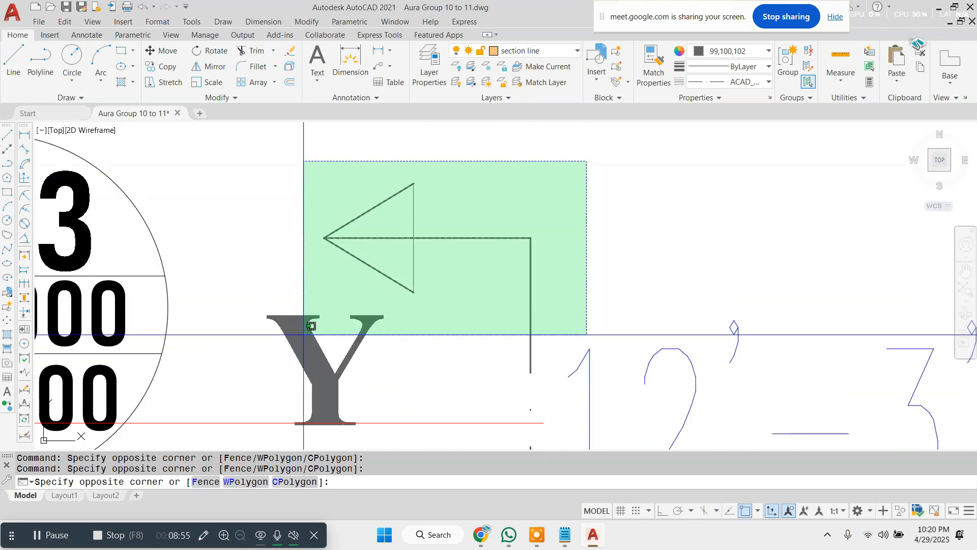
click(304, 334)
scroll(488, 227, down, 12)
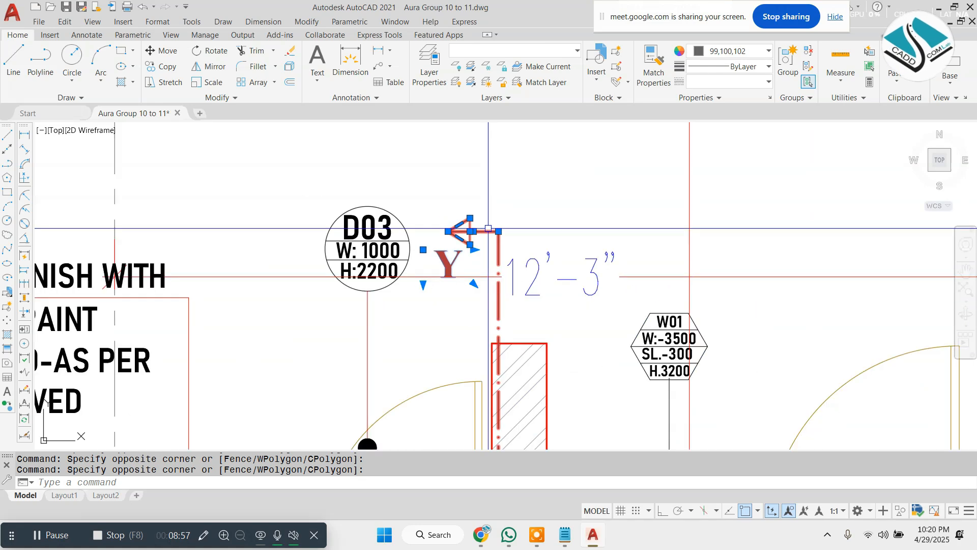
middle_drag(481, 415, 466, 196)
scroll(469, 391, up, 8)
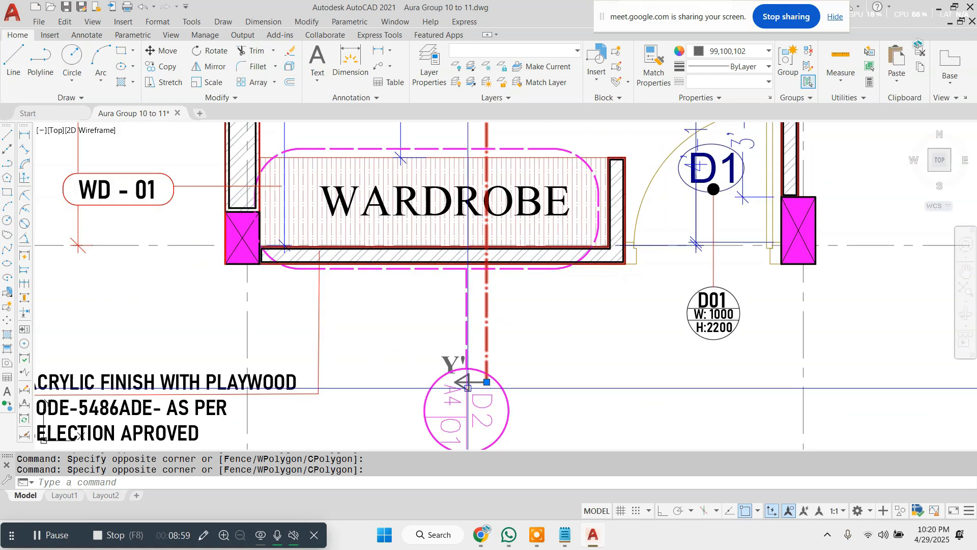
scroll(470, 386, up, 2)
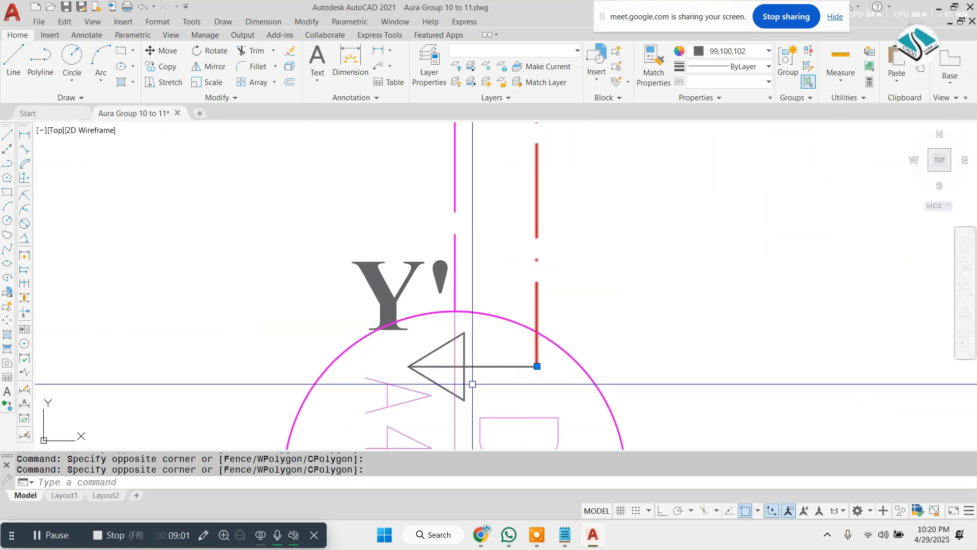
scroll(472, 384, up, 4)
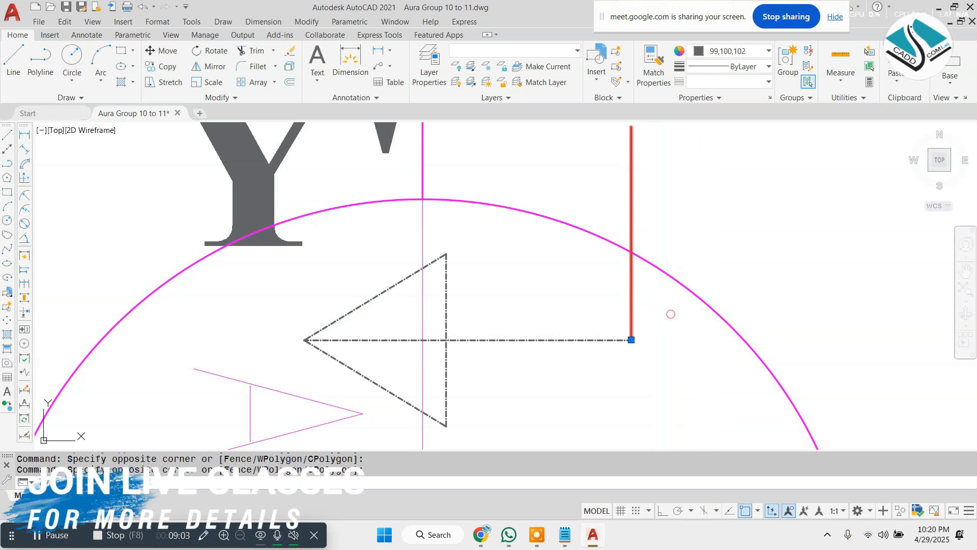
click(670, 371)
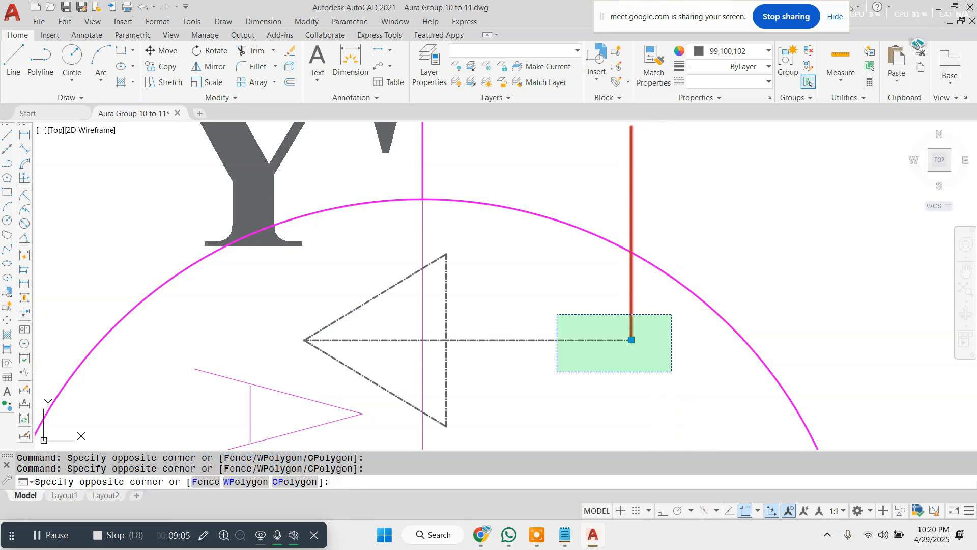
click(557, 316)
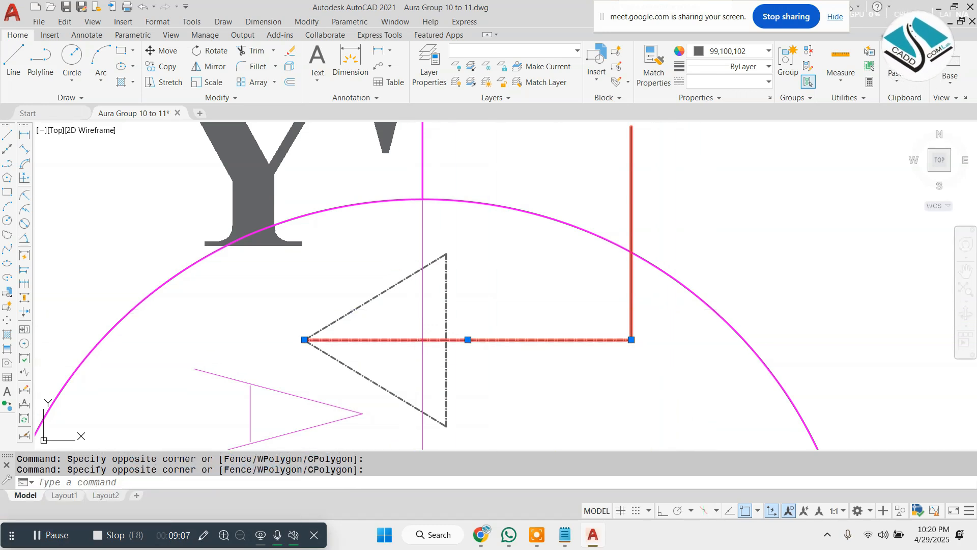
click(398, 259)
click(306, 378)
scroll(510, 325, down, 10)
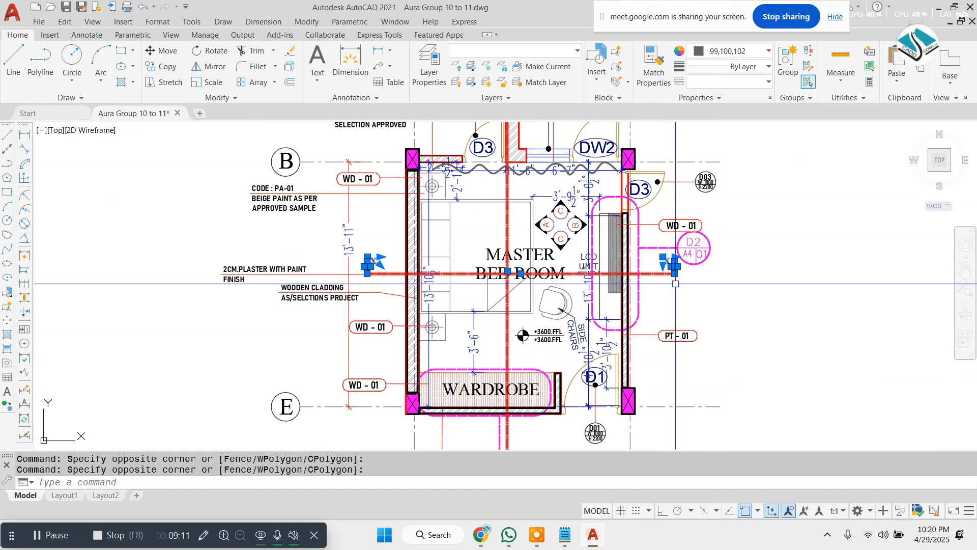
Step: Copy the selected X–X' and Y–Y' section lines, using their crossing as base point, into the blank area beside the working bedroom plan
text(co)
key(Return)
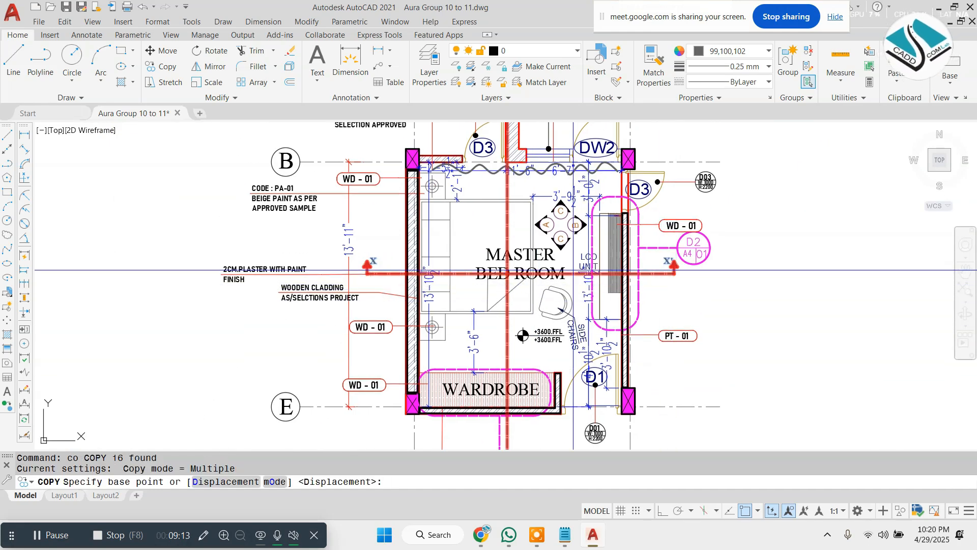
click(507, 274)
scroll(381, 290, down, 5)
scroll(341, 269, up, 5)
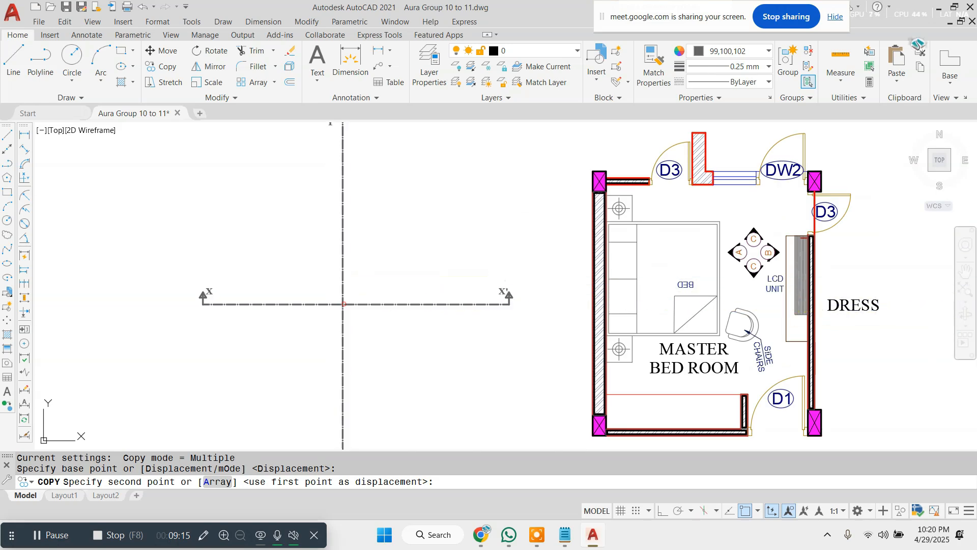
key(Escape)
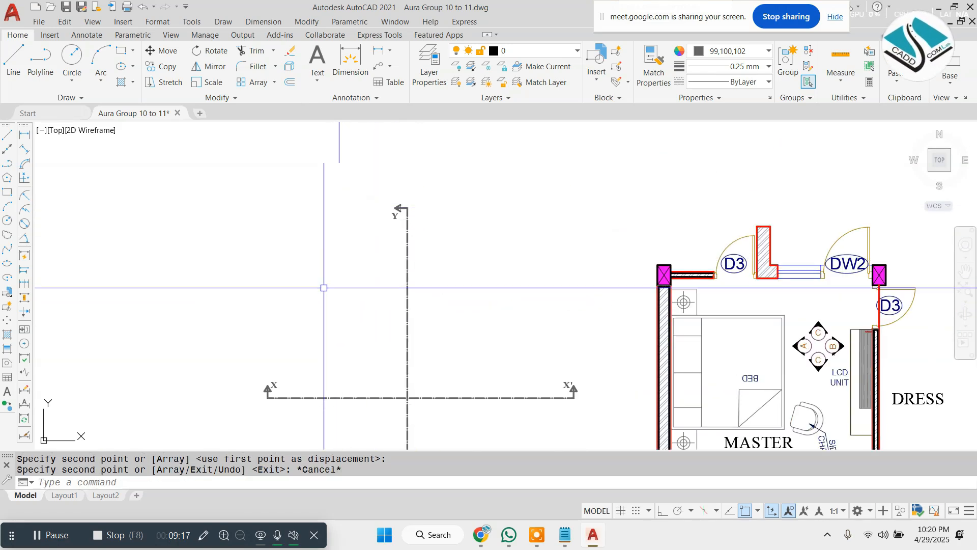
Step: Trim away the line segment inside the triangular arrowhead at the X end of the copied section line
scroll(299, 243, up, 8)
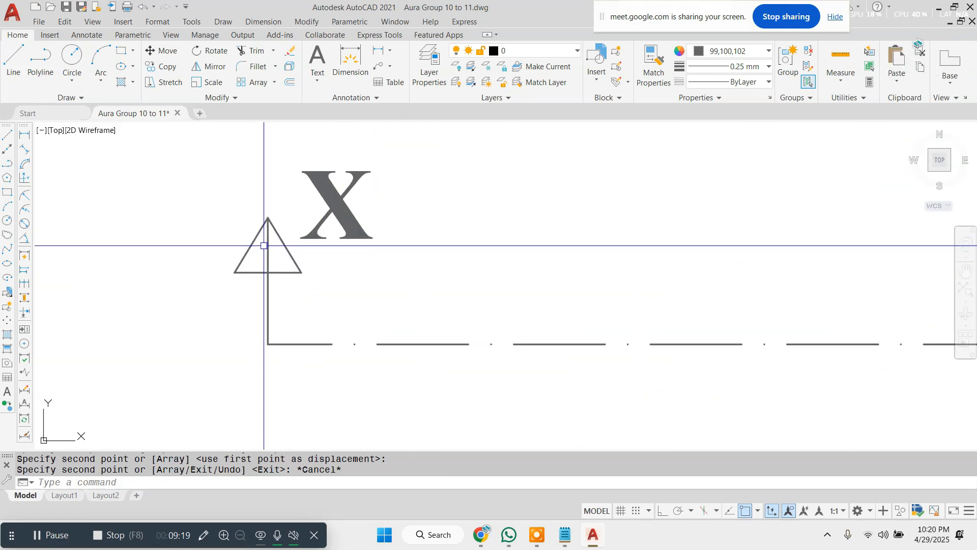
scroll(264, 246, up, 6)
text(tr)
key(Return)
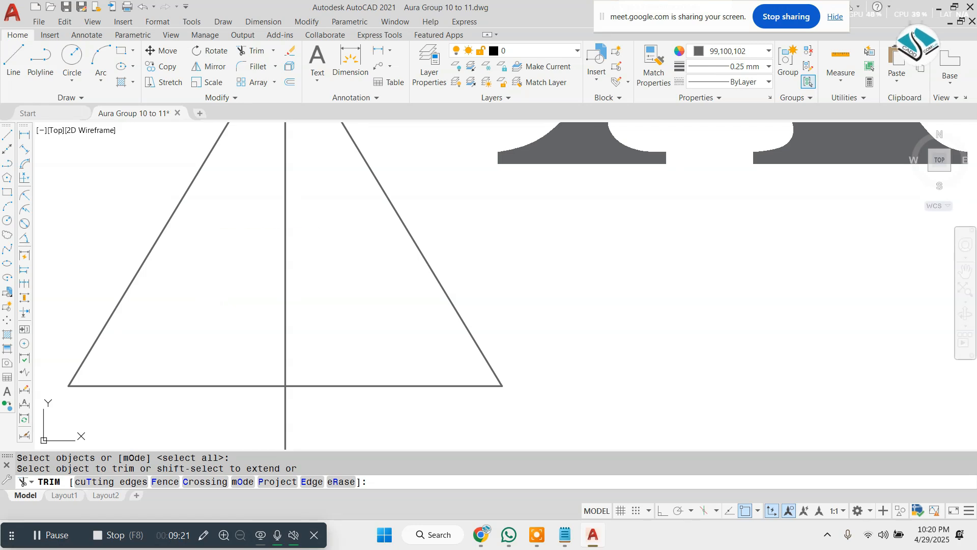
click(319, 232)
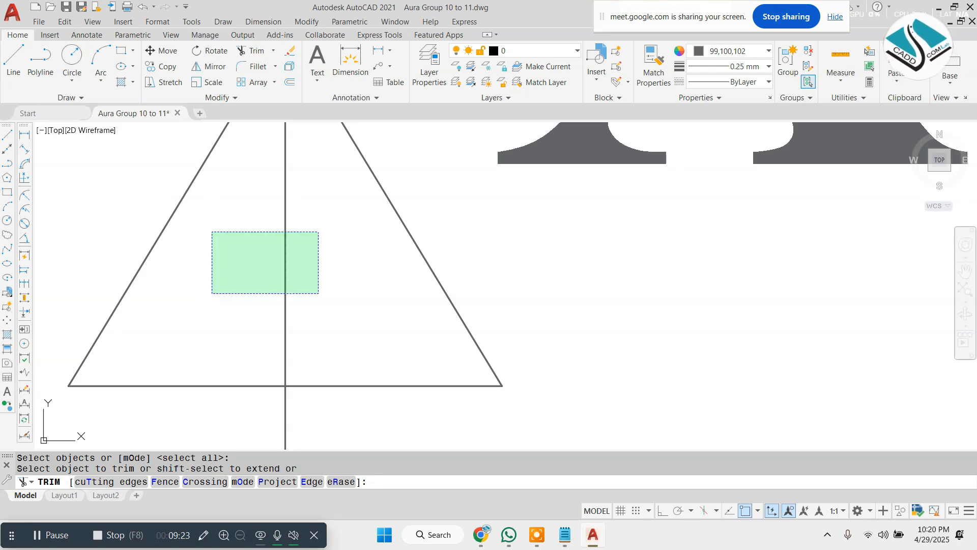
click(212, 293)
Step: Trim away the line segment inside the arrowhead at the X' end of the copied section line
scroll(251, 272, down, 12)
middle_drag(937, 253, 239, 235)
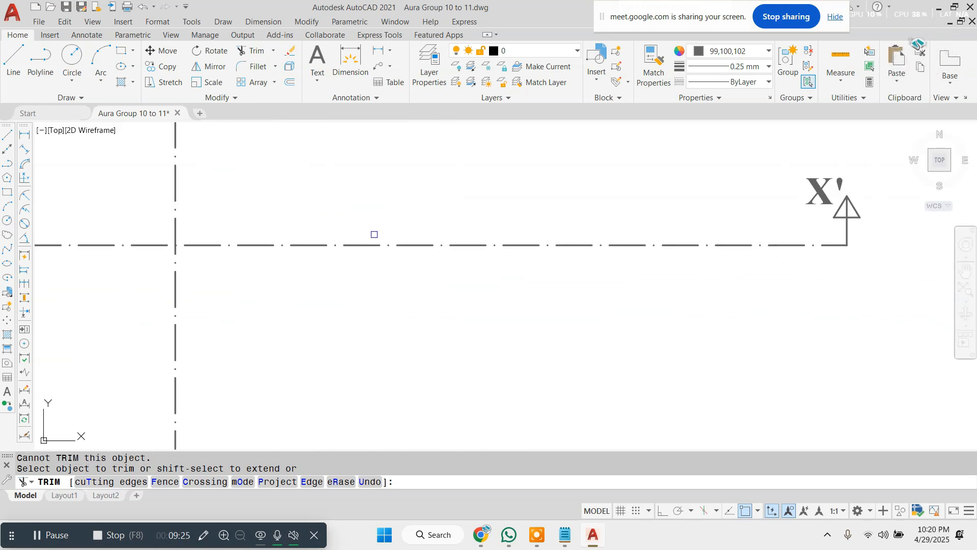
scroll(600, 245, up, 6)
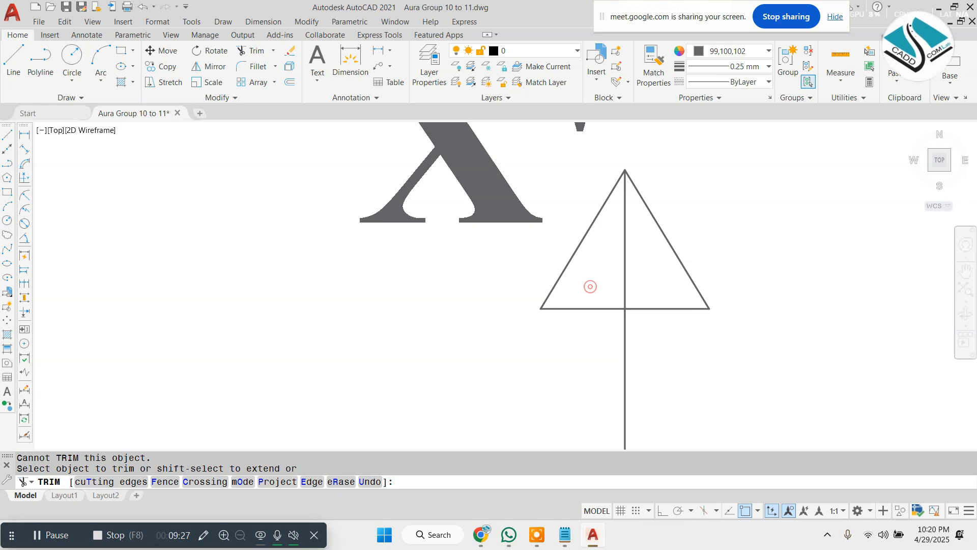
click(654, 260)
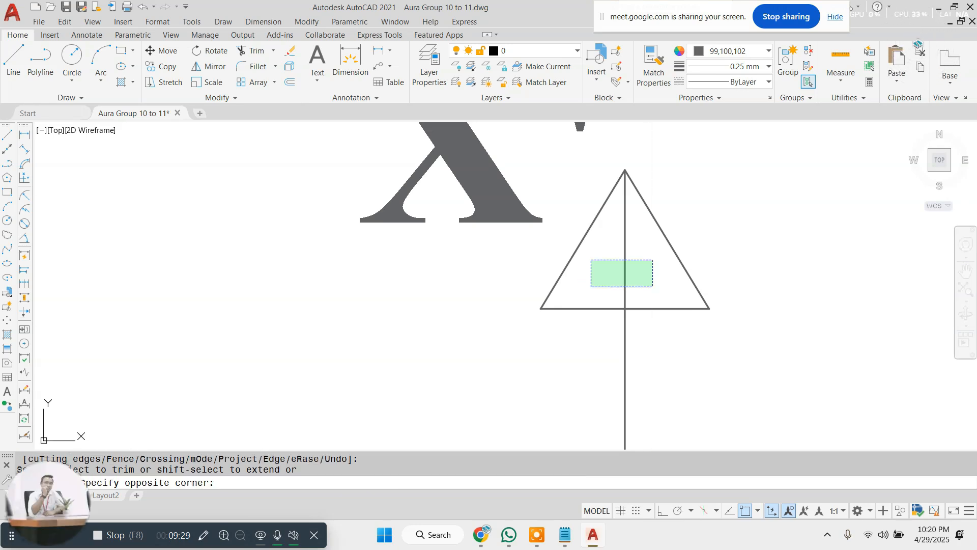
click(591, 288)
Step: Trim away the line segment inside the arrowhead at the upper Y end of the copied vertical section line
scroll(592, 284, down, 10)
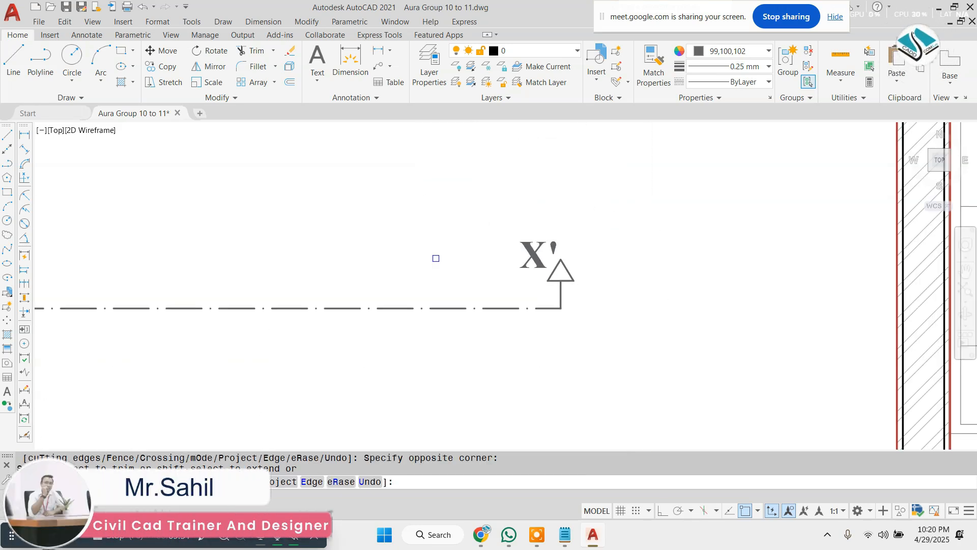
mouse_move(256, 225)
middle_down()
mouse_move(620, 375)
mouse_move(485, 544)
middle_up()
scroll(312, 130, up, 8)
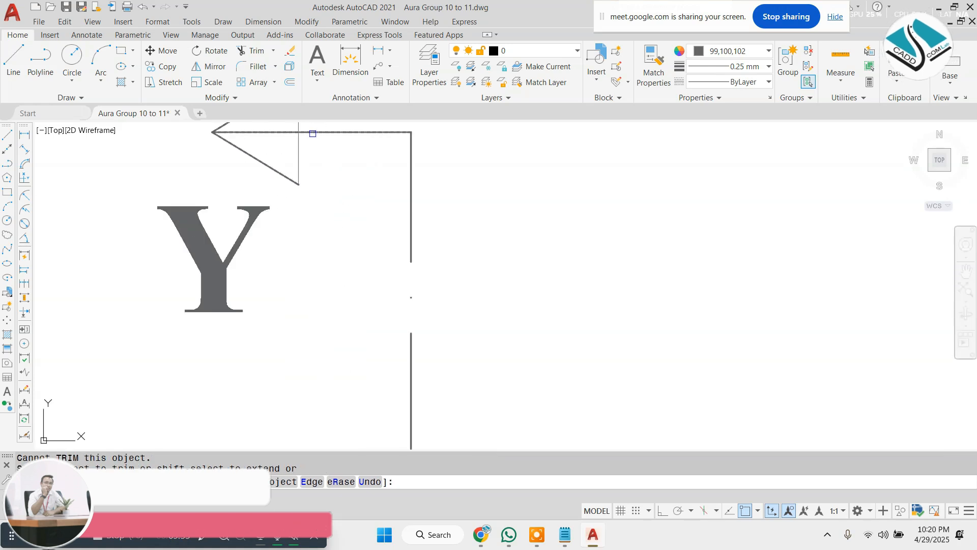
middle_drag(310, 131, 474, 221)
scroll(474, 220, up, 5)
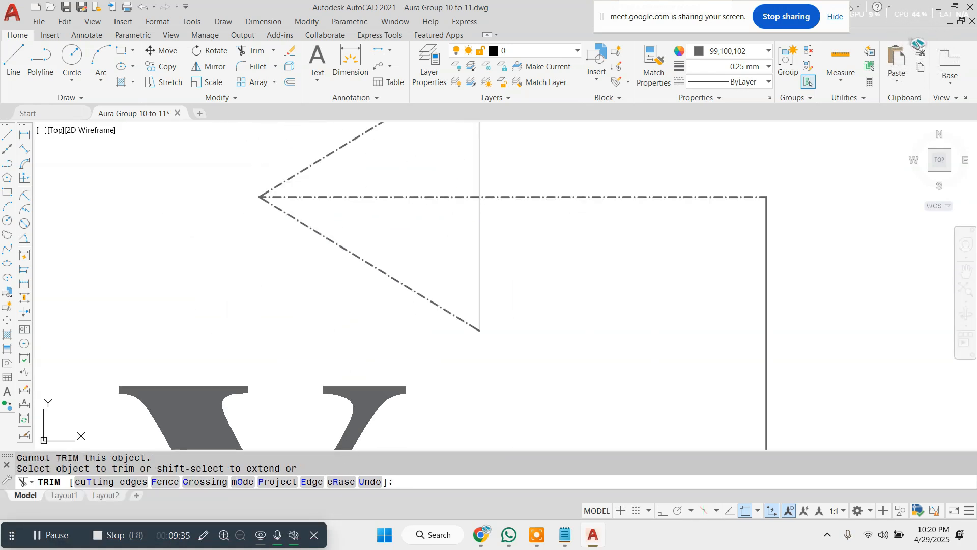
click(461, 221)
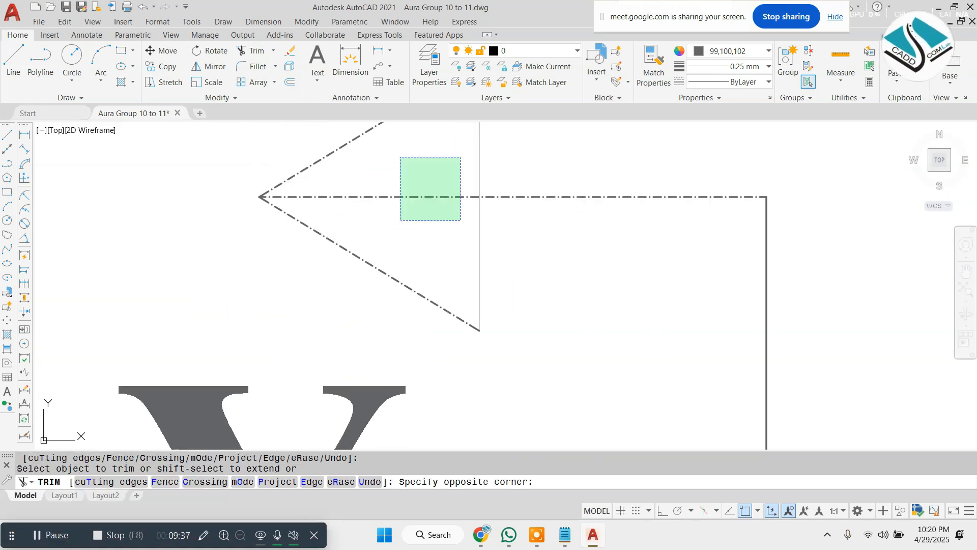
click(400, 157)
Step: Close the open arrowhead at the lower end of the vertical section line with a line between its two free endpoints
scroll(429, 170, down, 12)
middle_drag(414, 409, 411, 166)
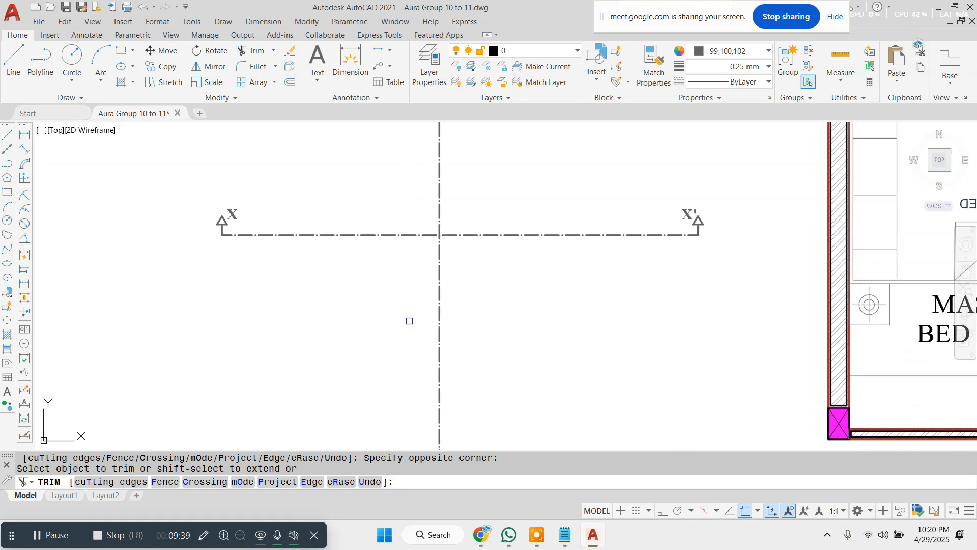
middle_drag(409, 321, 412, 137)
scroll(443, 369, up, 3)
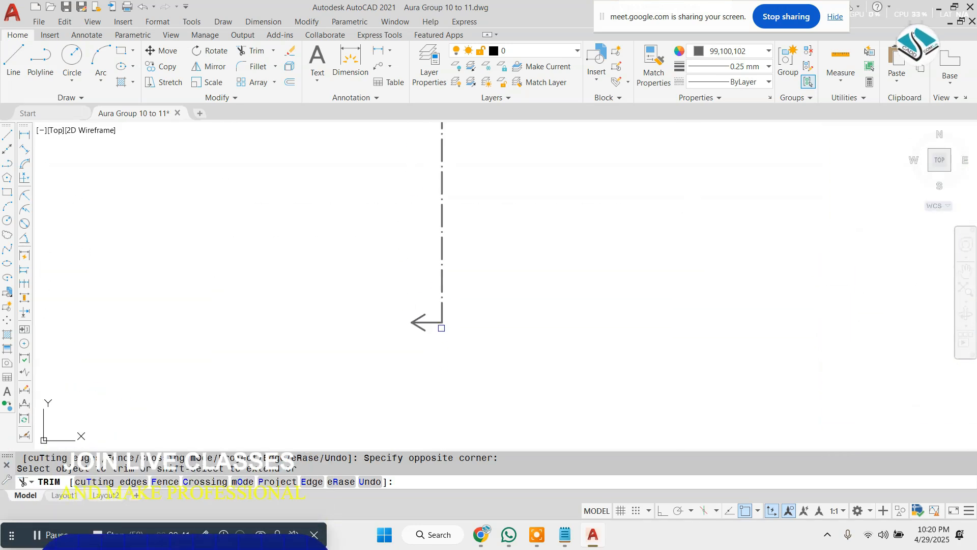
key(Escape)
scroll(371, 330, up, 4)
text(l)
key(Return)
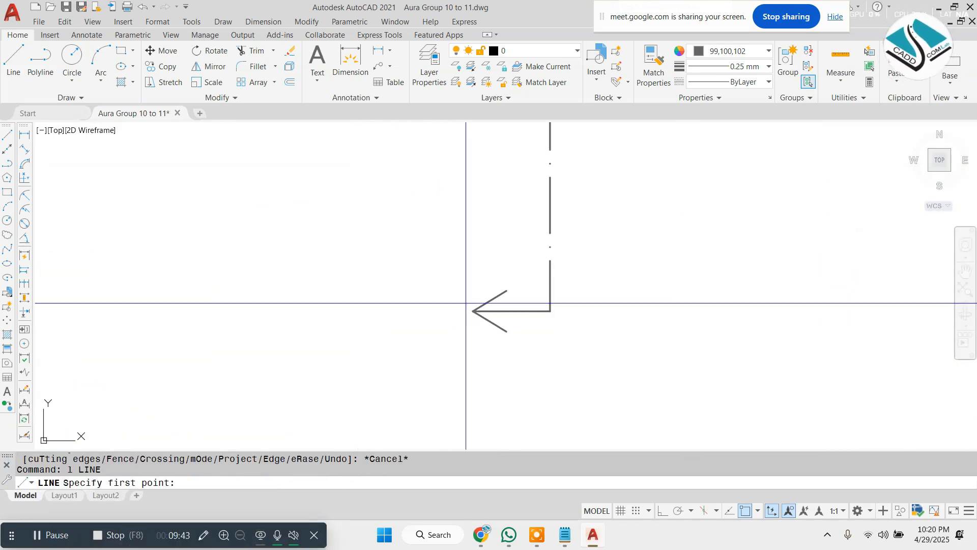
scroll(509, 290, up, 4)
click(530, 285)
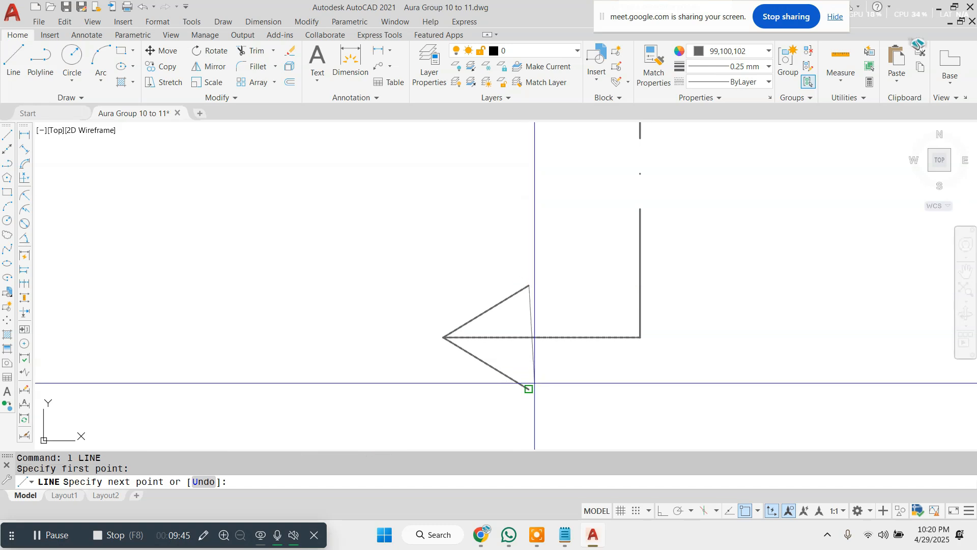
click(529, 388)
key(Escape)
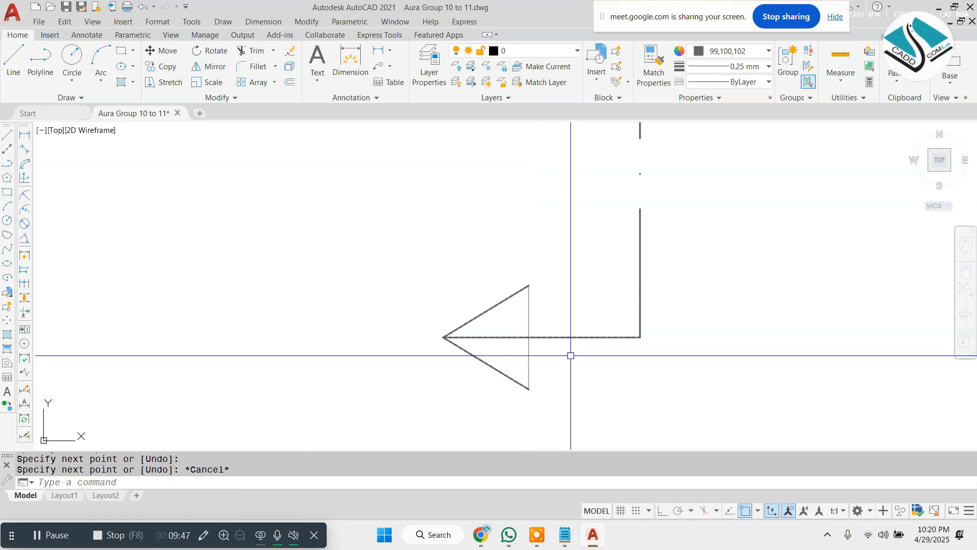
Step: Trim away the line segment inside the closed arrowhead at the lower end of the vertical section line
text(tr)
key(Return)
scroll(505, 327, up, 2)
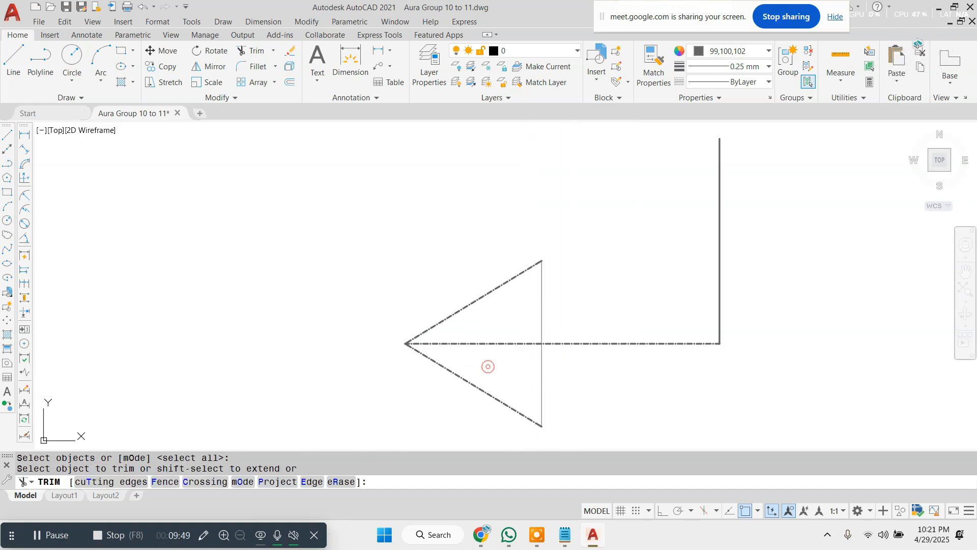
click(524, 318)
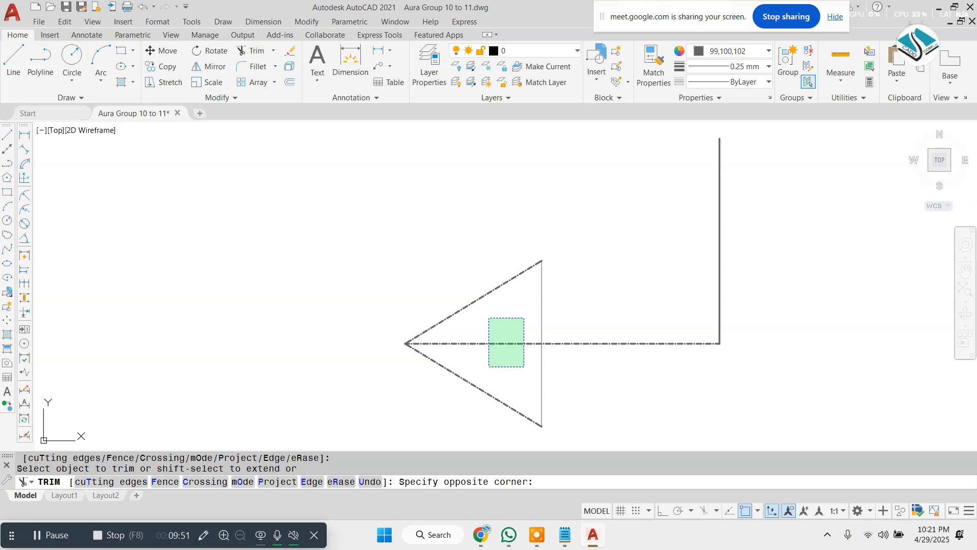
click(488, 366)
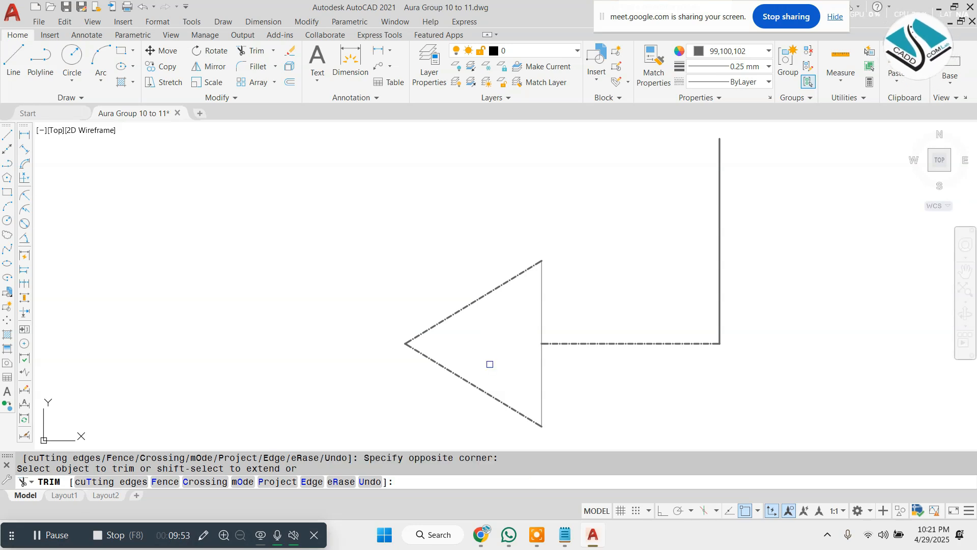
key(Escape)
Step: Join the sides of the vertical section line's lower arrowhead into one polyline and check it by selecting it
text(j)
key(Return)
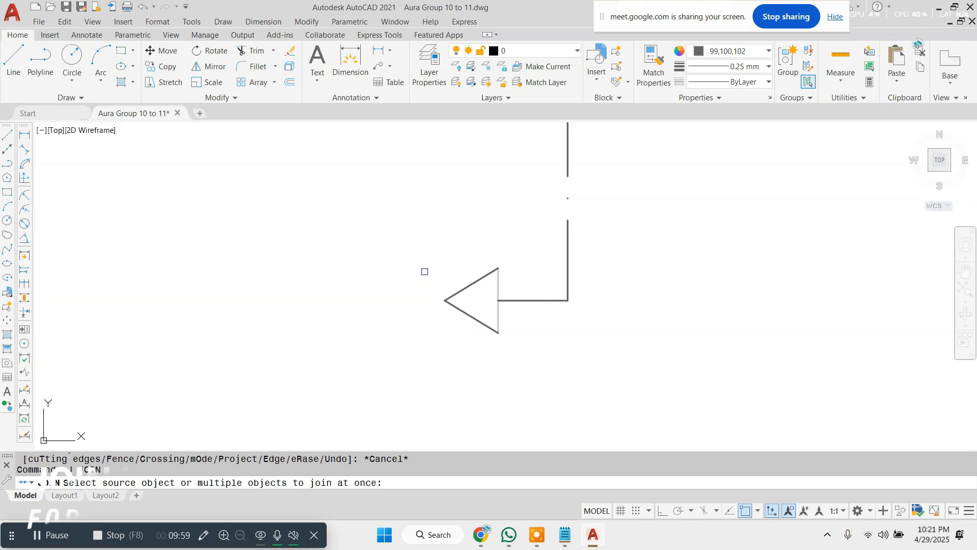
click(406, 240)
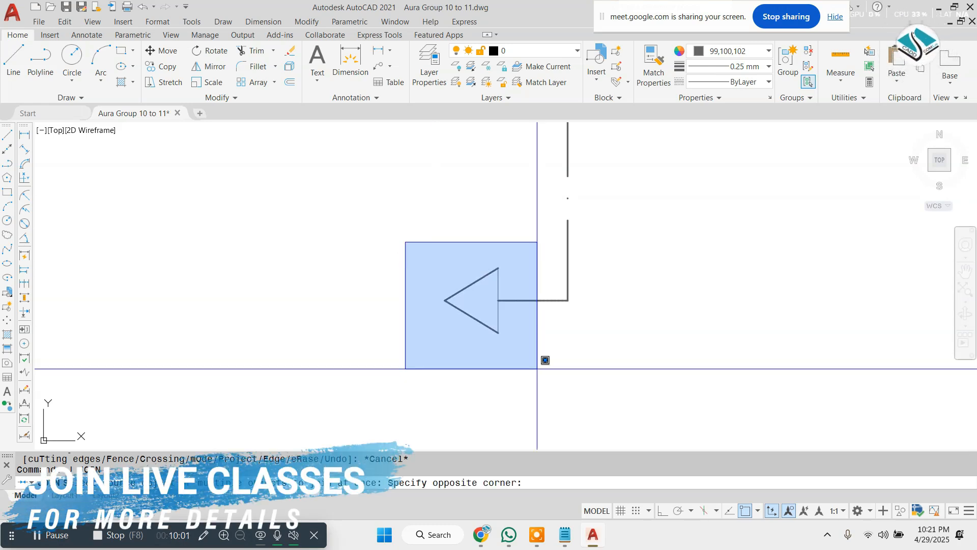
click(537, 369)
key(Return)
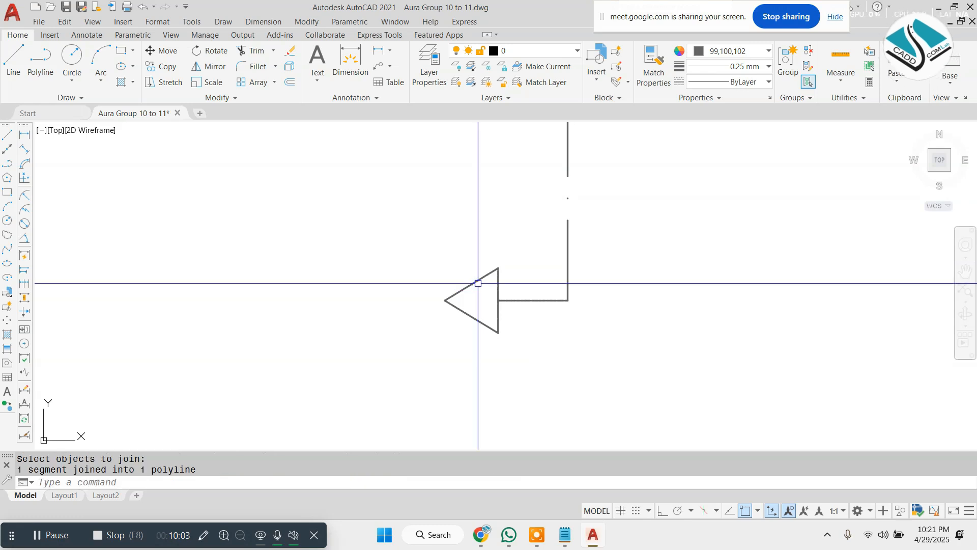
click(478, 283)
key(Escape)
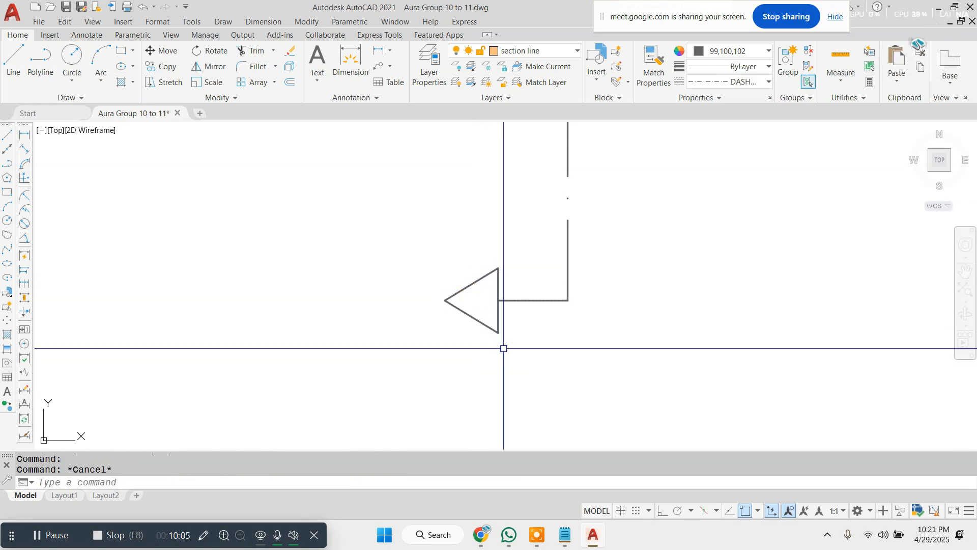
Step: Join the X-end arrowhead's sides into one polyline, leaving the stem out of the selection, and check it by selecting it
scroll(504, 348, down, 5)
scroll(458, 298, up, 8)
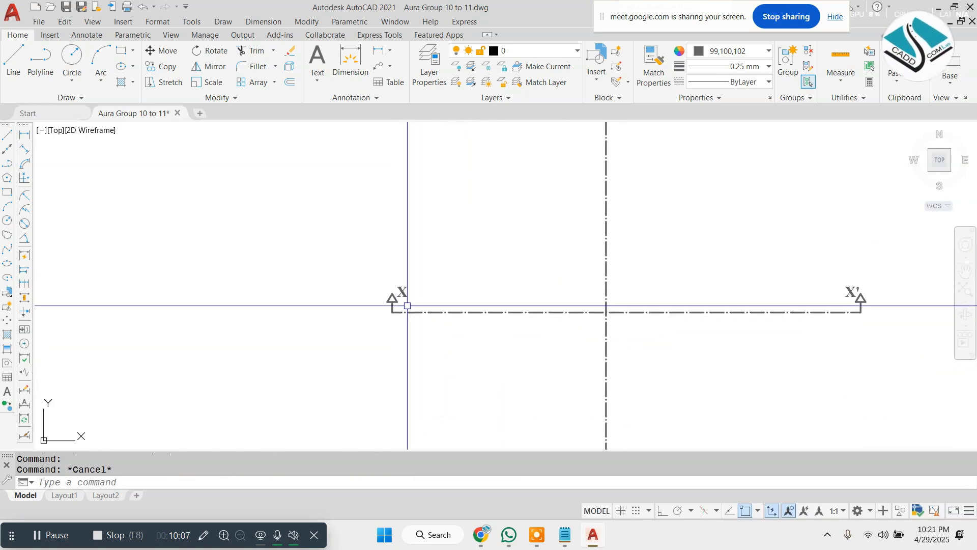
text(j)
key(Return)
scroll(380, 314, up, 2)
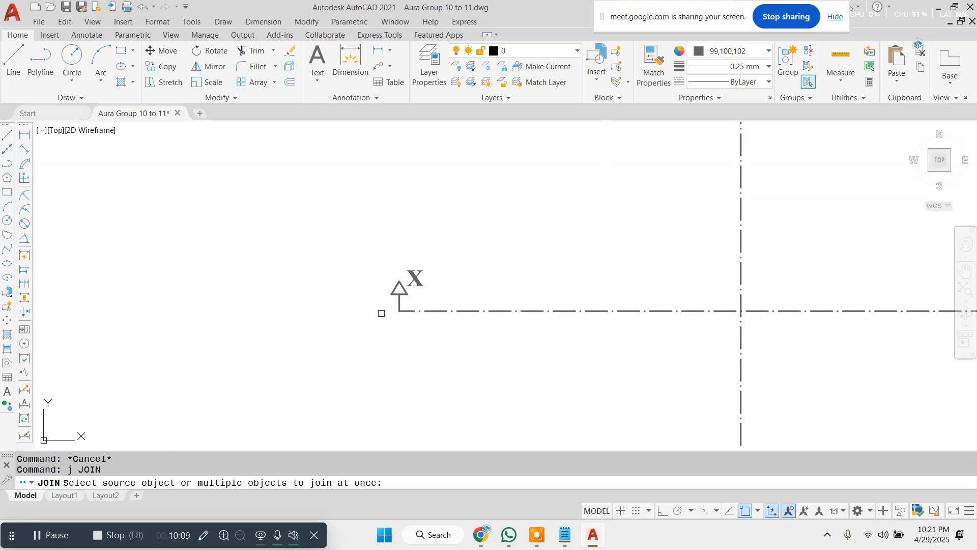
scroll(381, 313, up, 2)
scroll(382, 312, up, 3)
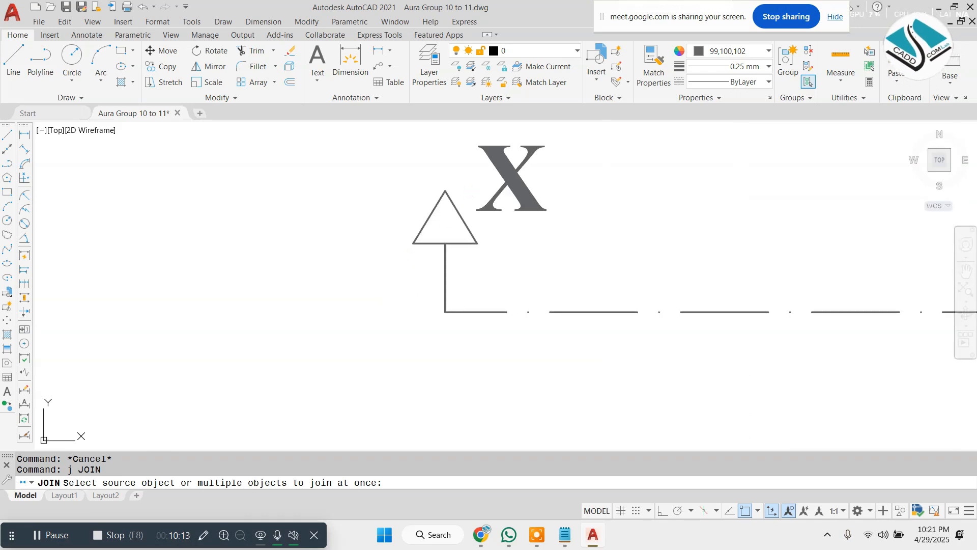
click(365, 255)
click(468, 193)
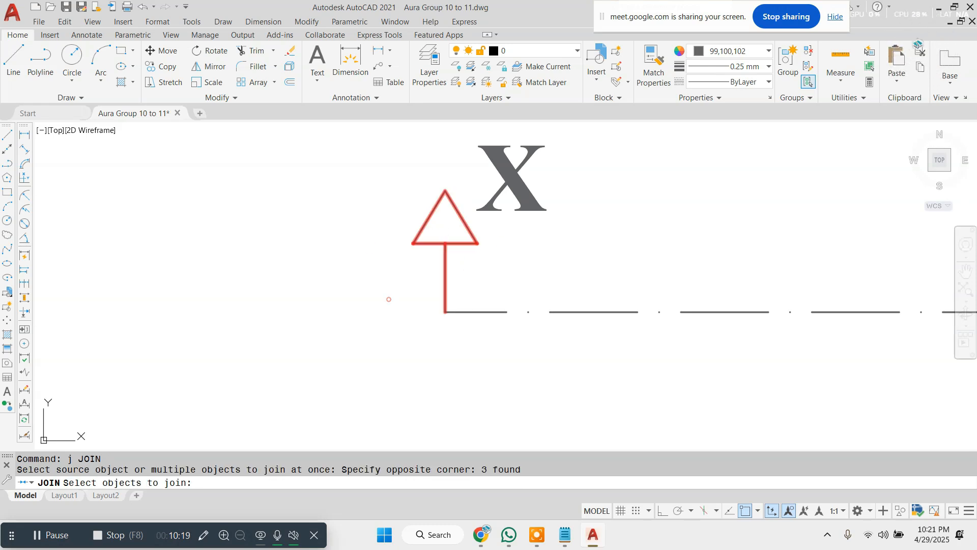
click(388, 299)
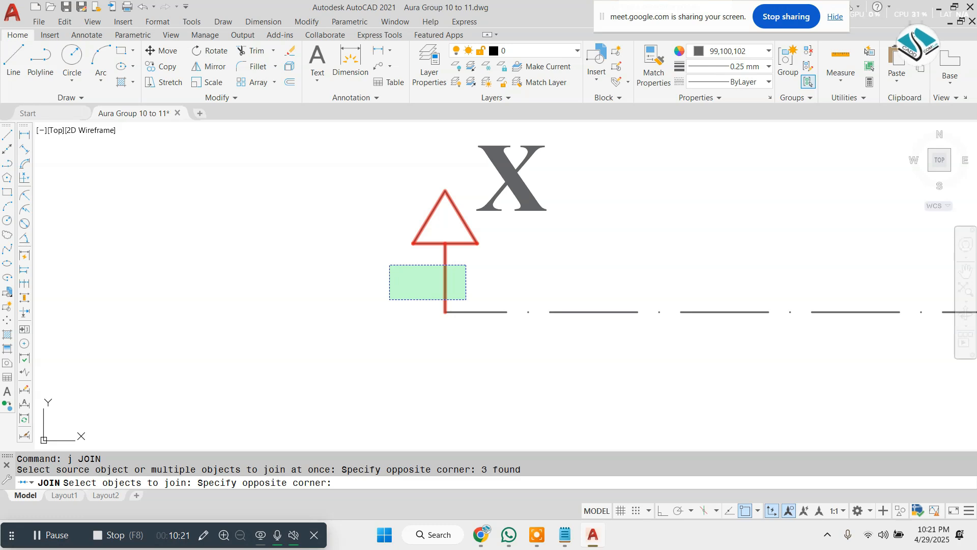
shift+click(466, 265)
key(Return)
click(473, 237)
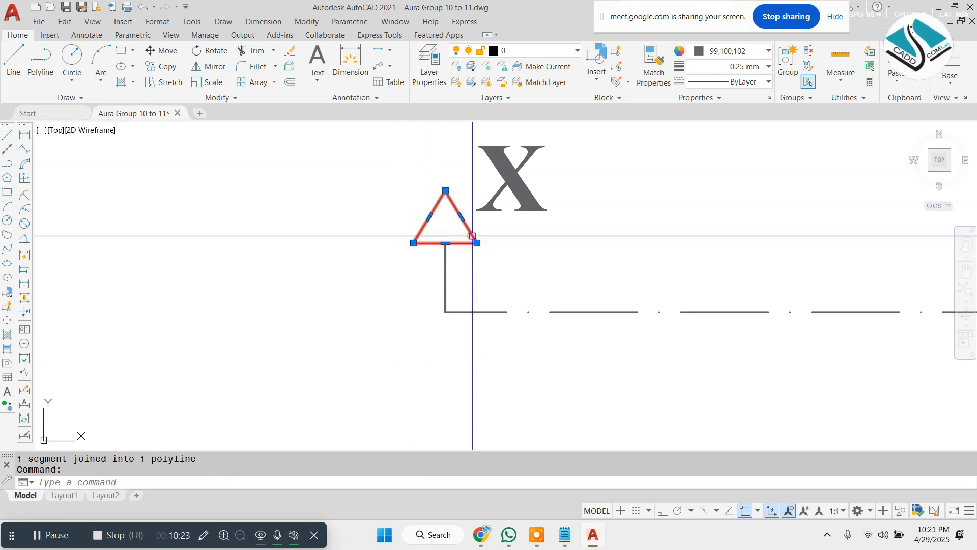
key(Escape)
Step: Join the sides and base of the X'-end arrowhead into one polyline, leaving its stem out
scroll(338, 251, down, 5)
middle_drag(857, 252, 511, 264)
scroll(510, 263, up, 6)
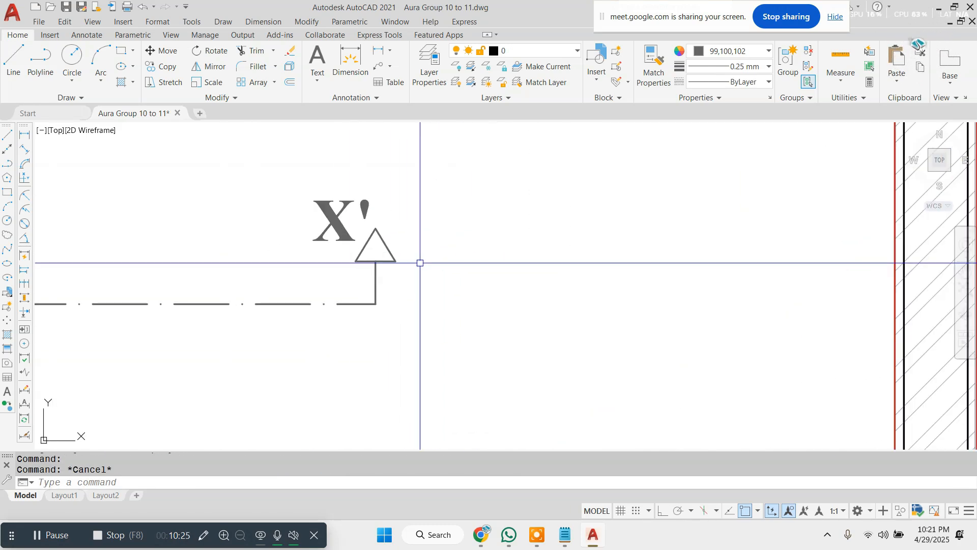
key(Return)
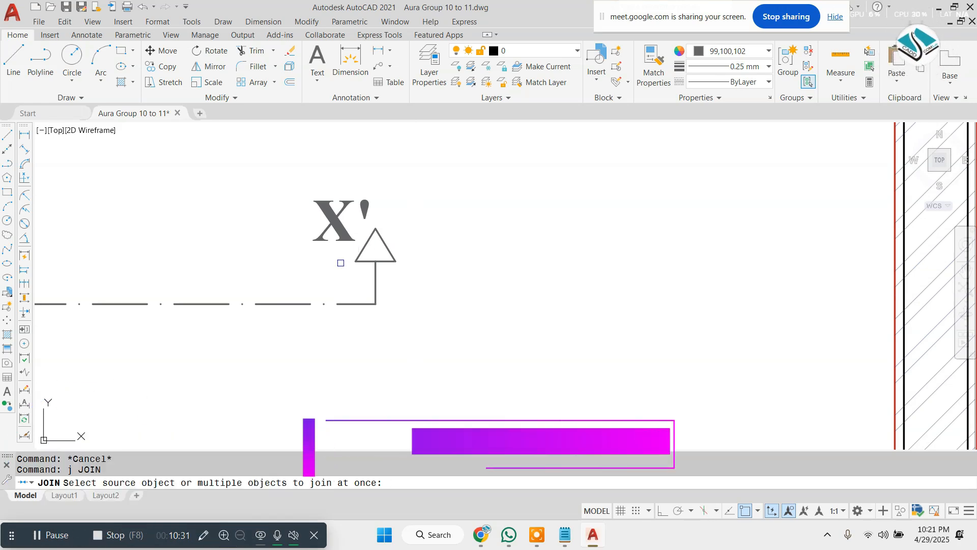
scroll(338, 264, up, 2)
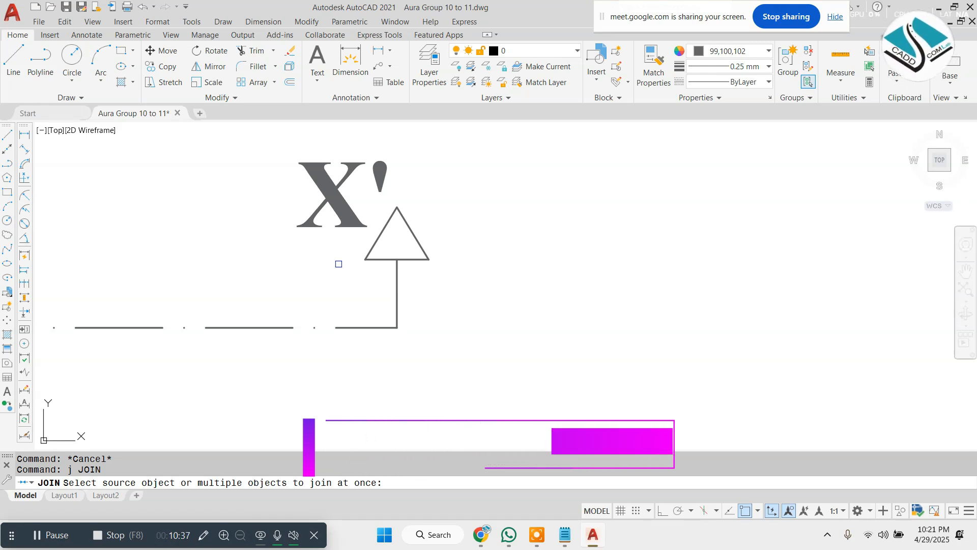
scroll(386, 230, up, 3)
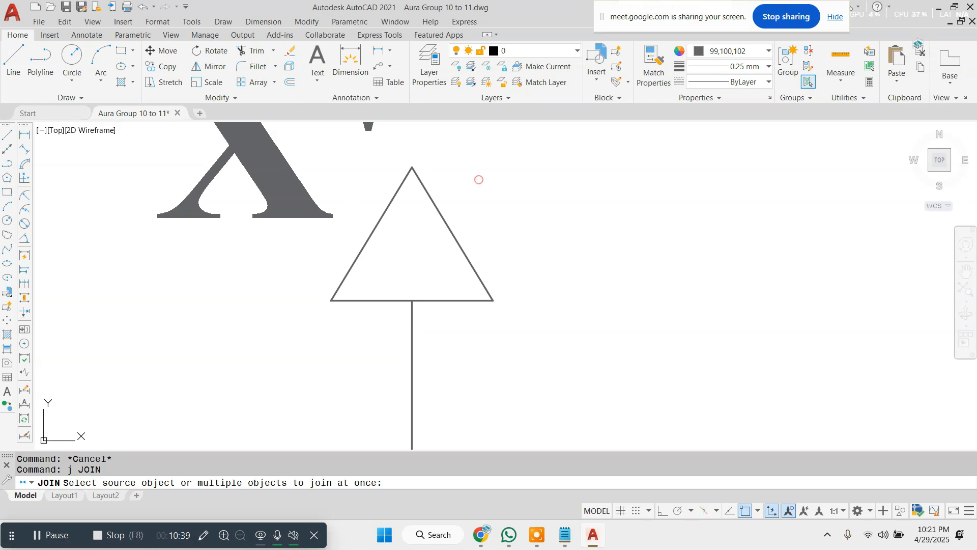
click(479, 180)
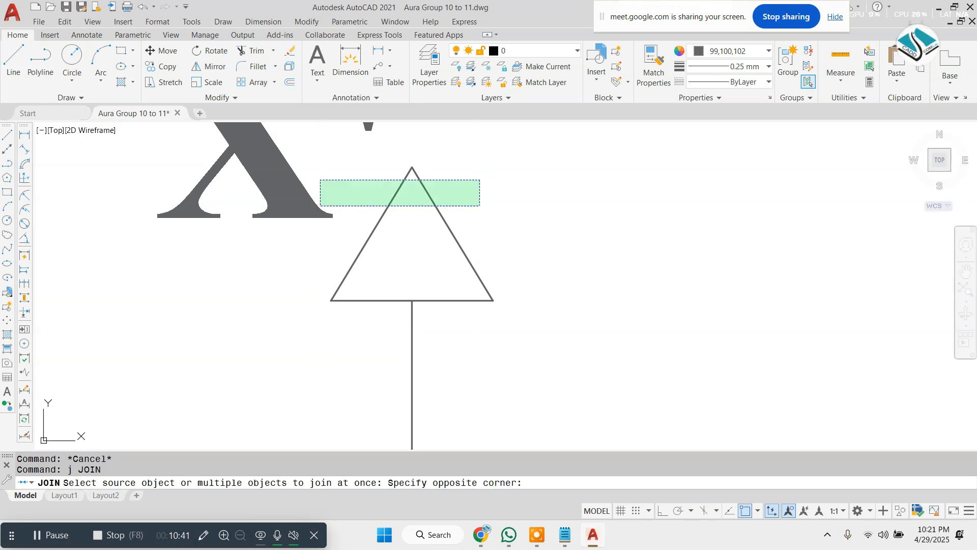
click(320, 205)
click(462, 300)
key(Return)
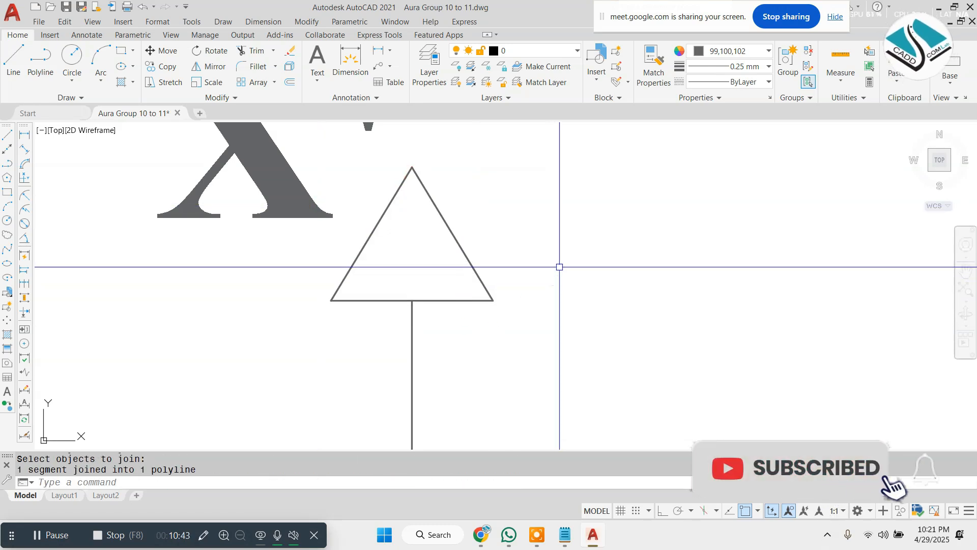
Step: Start a linear gradient fill and set both gradient colours to black (0,0,0)
scroll(560, 267, down, 4)
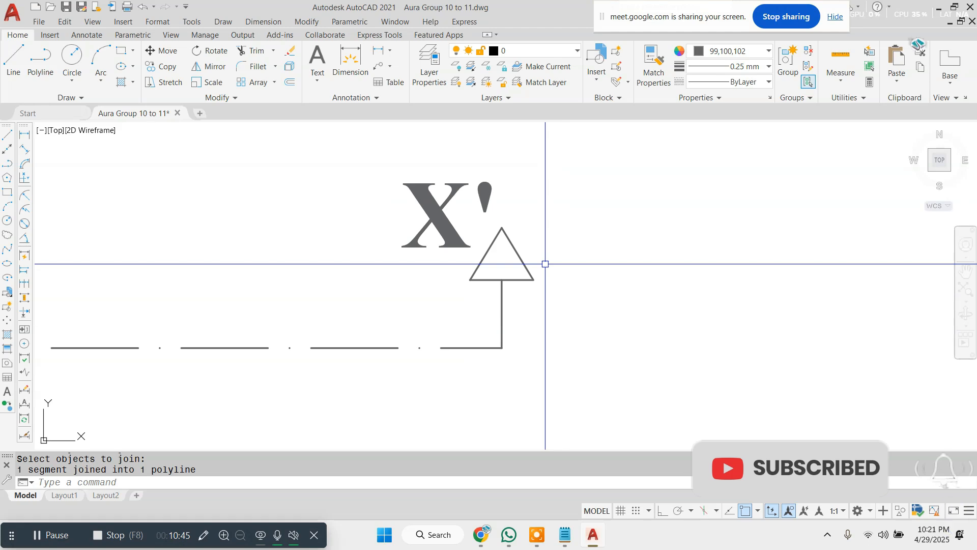
scroll(545, 264, down, 4)
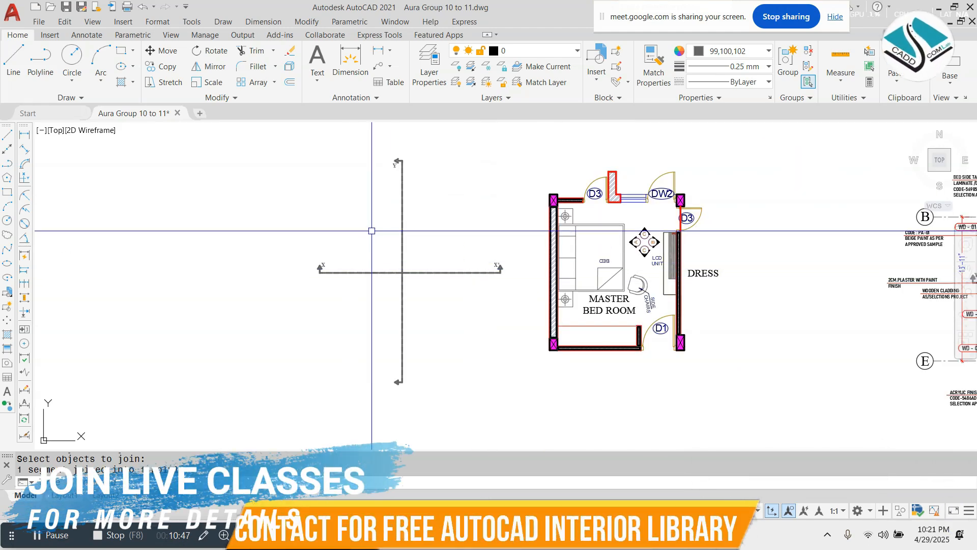
text(gd)
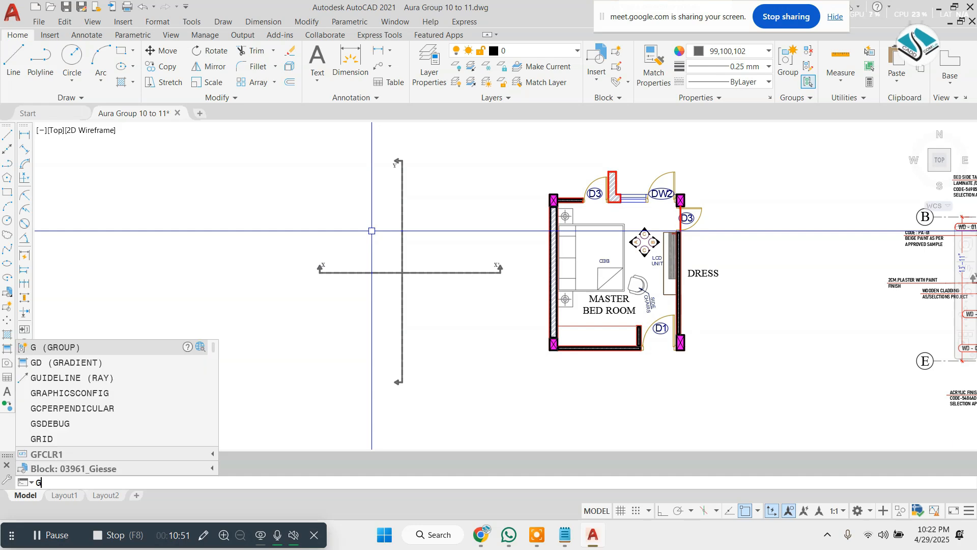
text(d)
key(BackSpace)
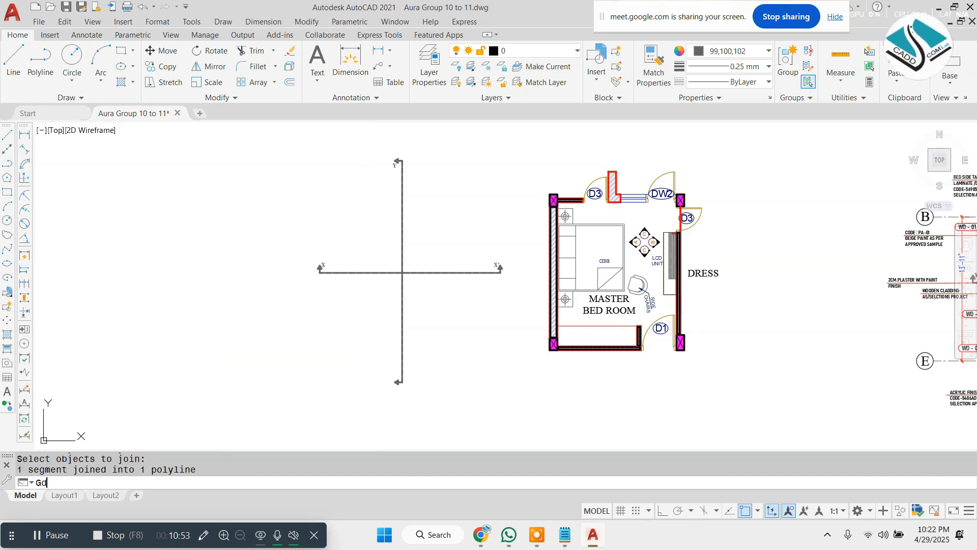
key(Return)
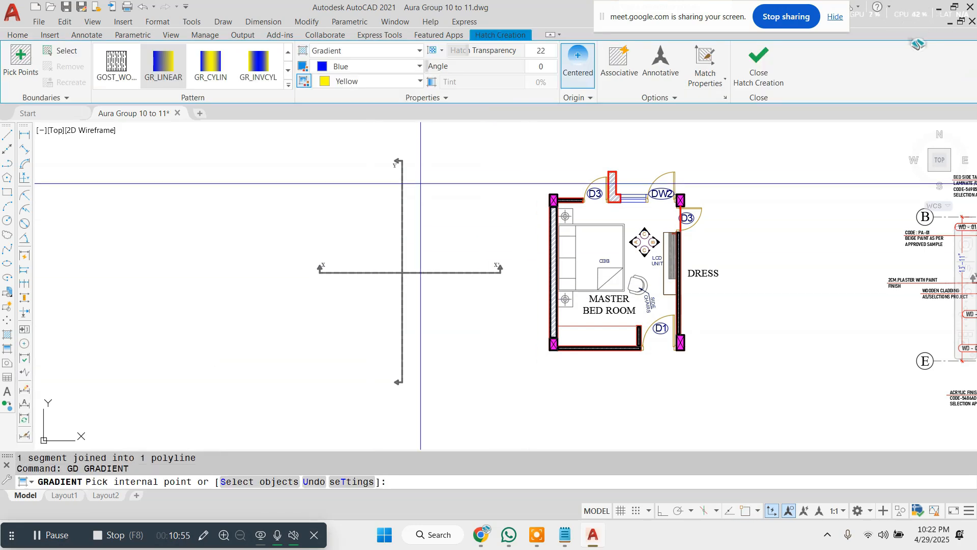
click(353, 66)
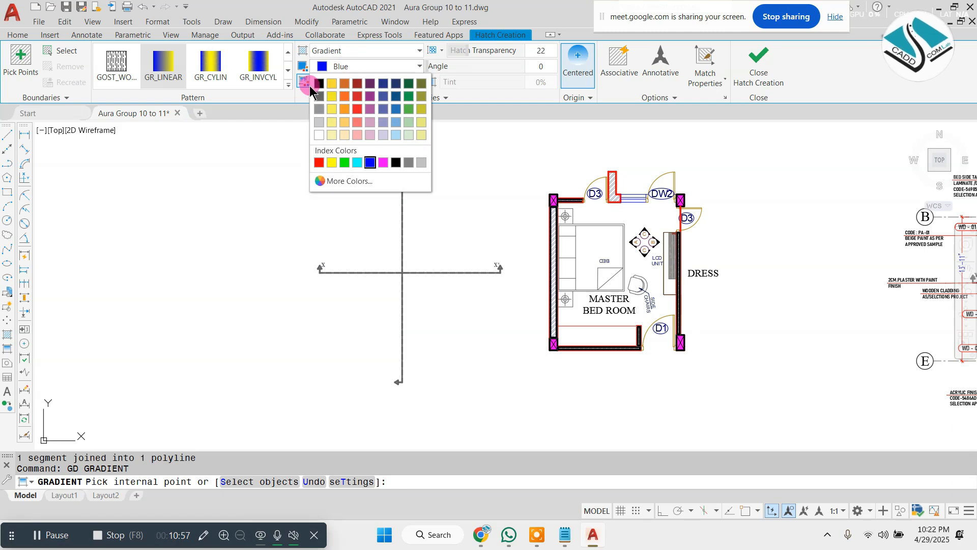
click(321, 82)
click(355, 82)
click(322, 98)
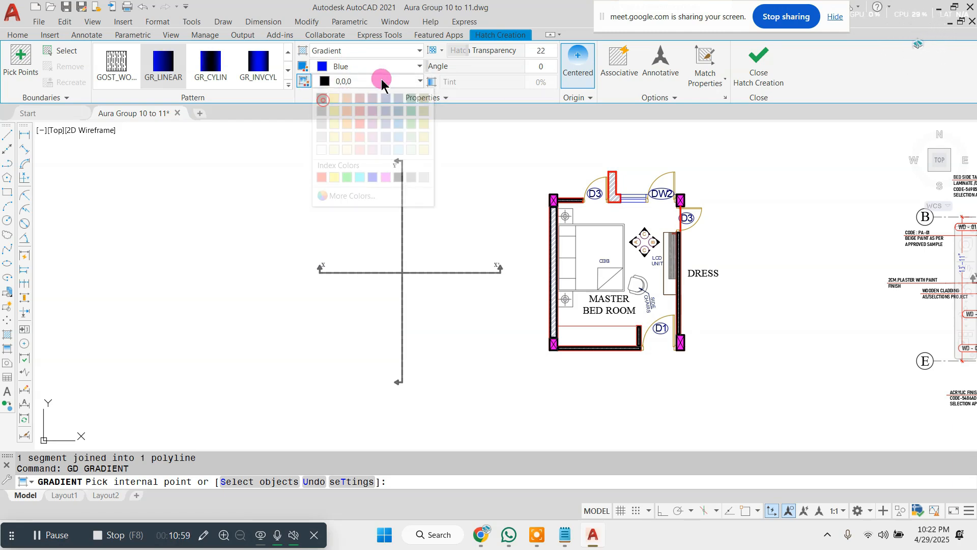
click(384, 67)
click(323, 83)
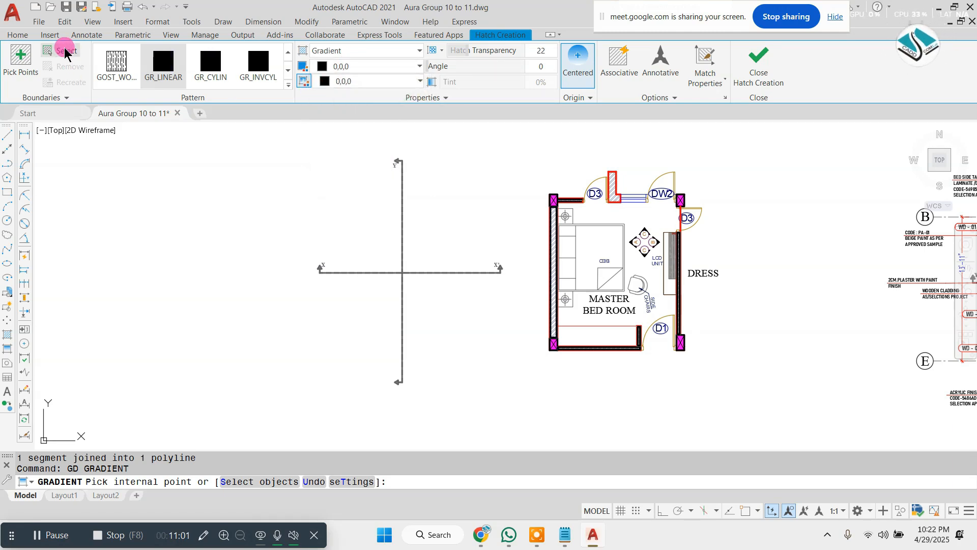
Step: Fill the arrowhead at the Y end of the vertical section line by selecting its outline as the gradient boundary
click(61, 51)
scroll(429, 214, up, 5)
scroll(446, 186, up, 5)
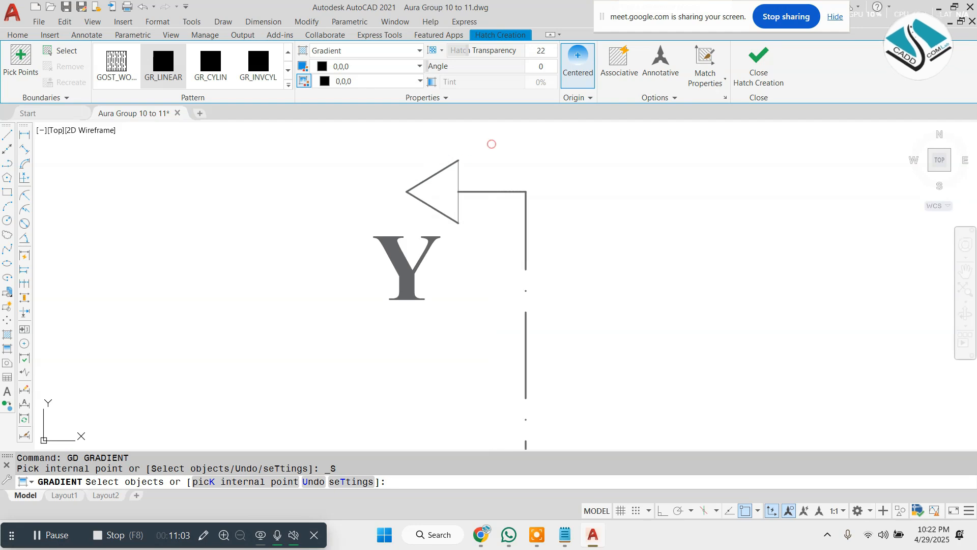
click(493, 145)
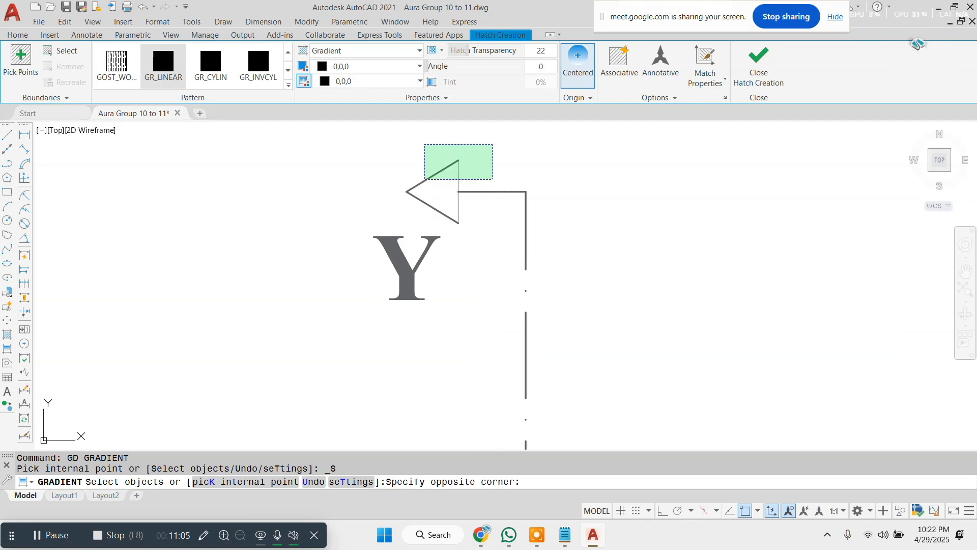
click(426, 178)
Step: Add the X and X' arrowheads of the horizontal section line to the black gradient fill by selecting their outlines
scroll(432, 167, down, 6)
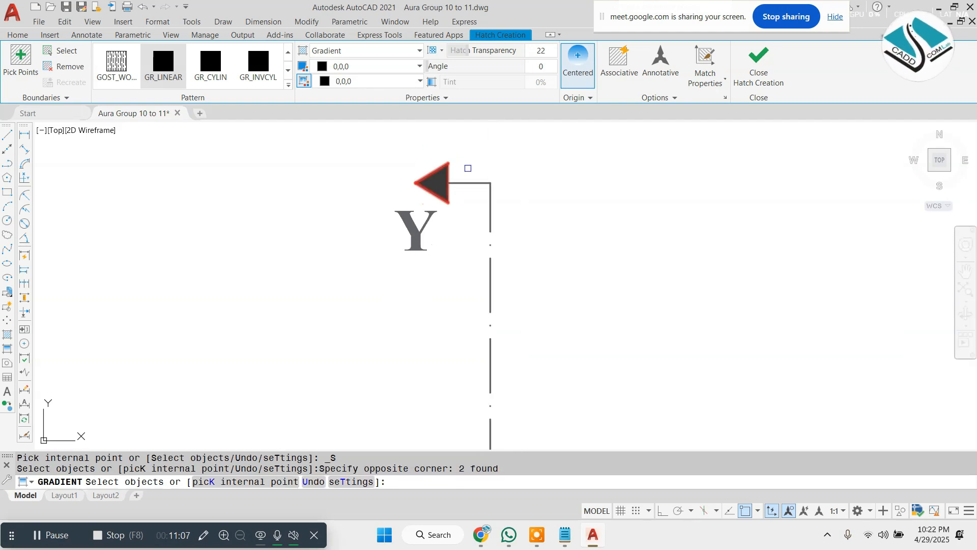
middle_drag(458, 329, 469, 259)
scroll(368, 223, up, 4)
scroll(447, 256, up, 5)
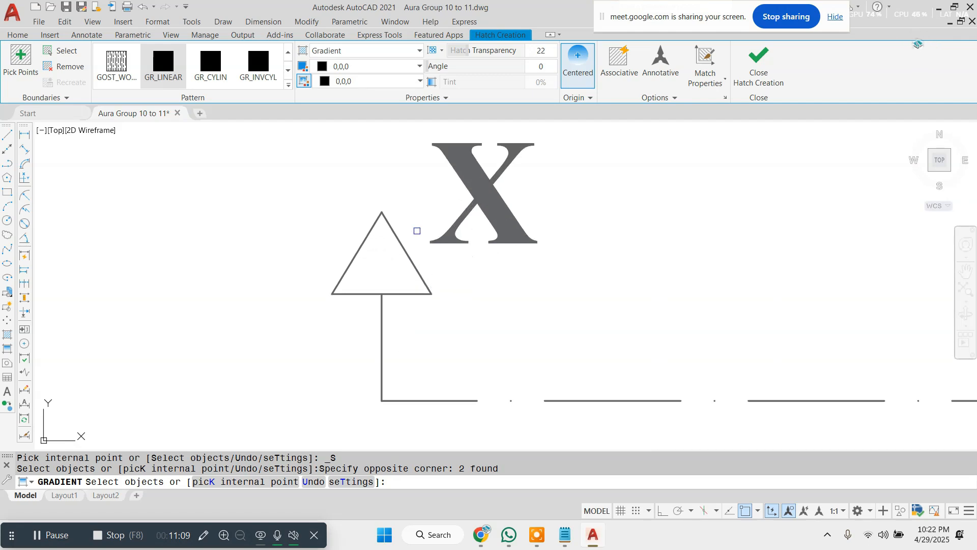
click(417, 266)
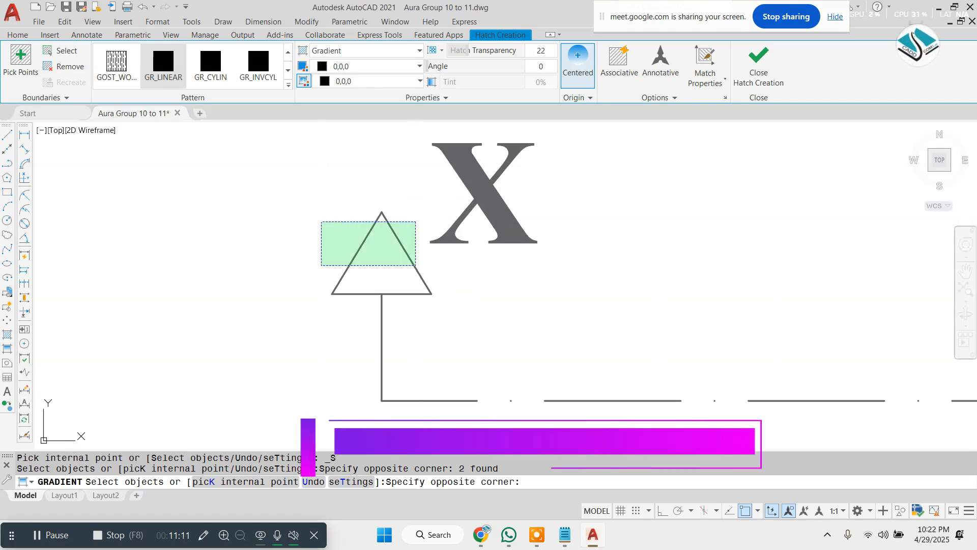
click(321, 220)
scroll(331, 243, down, 4)
scroll(330, 243, down, 4)
scroll(577, 259, up, 6)
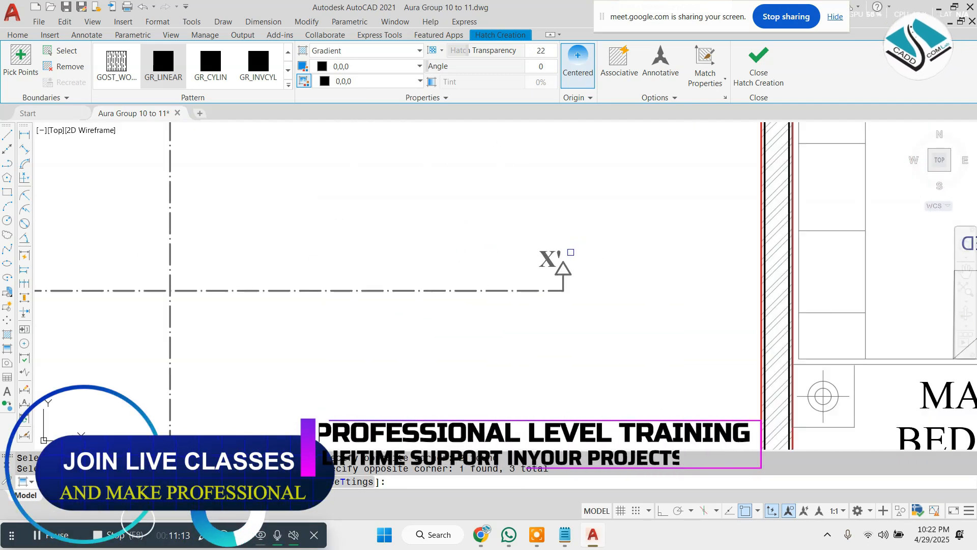
click(577, 260)
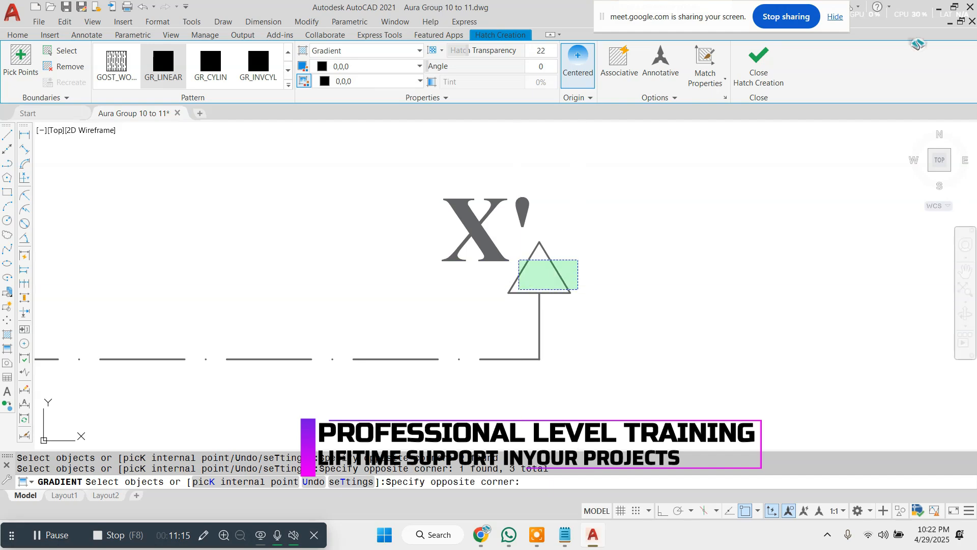
click(519, 290)
Step: Add the arrowhead at the lower end of the vertical section line to the gradient fill and finish the fill
scroll(550, 217, down, 9)
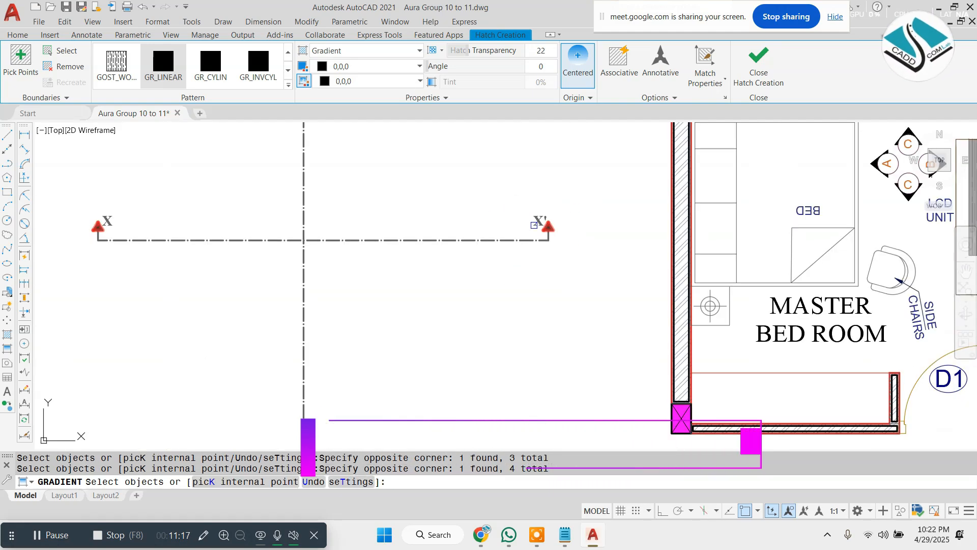
scroll(454, 350, up, 3)
scroll(397, 327, up, 6)
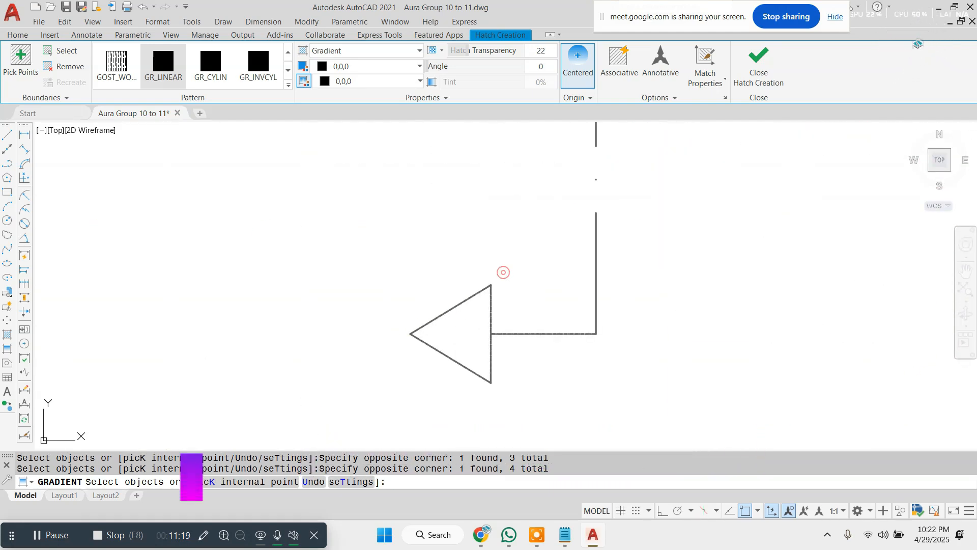
click(503, 272)
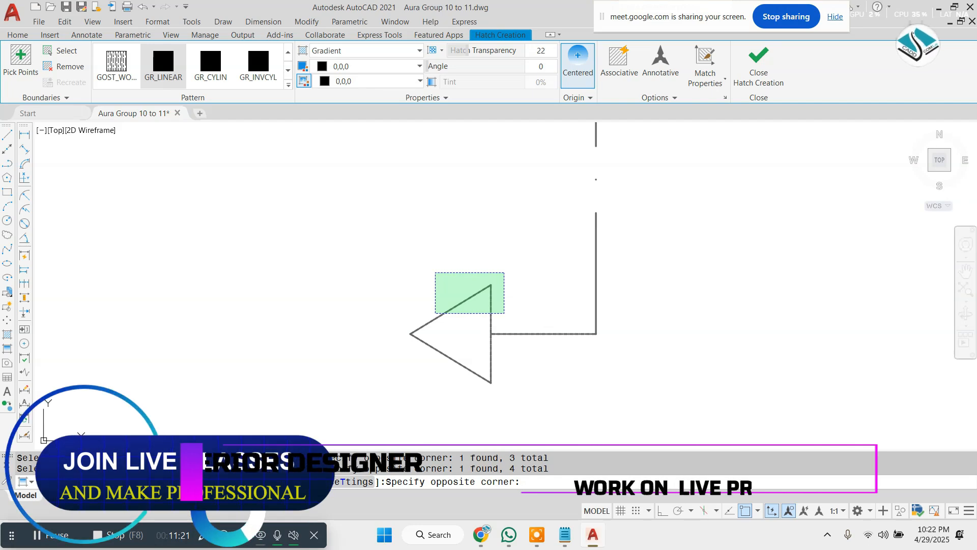
click(435, 313)
key(Return)
scroll(492, 273, down, 4)
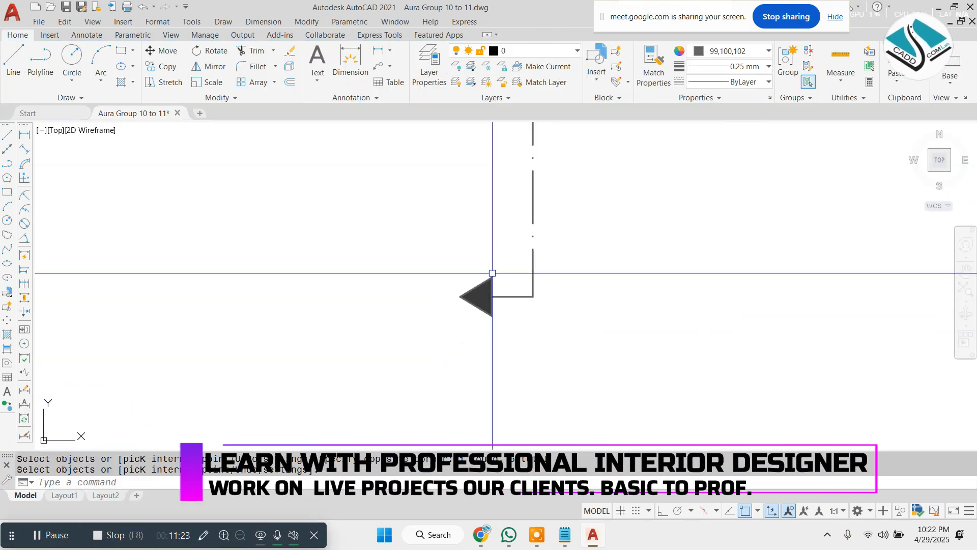
scroll(492, 273, down, 5)
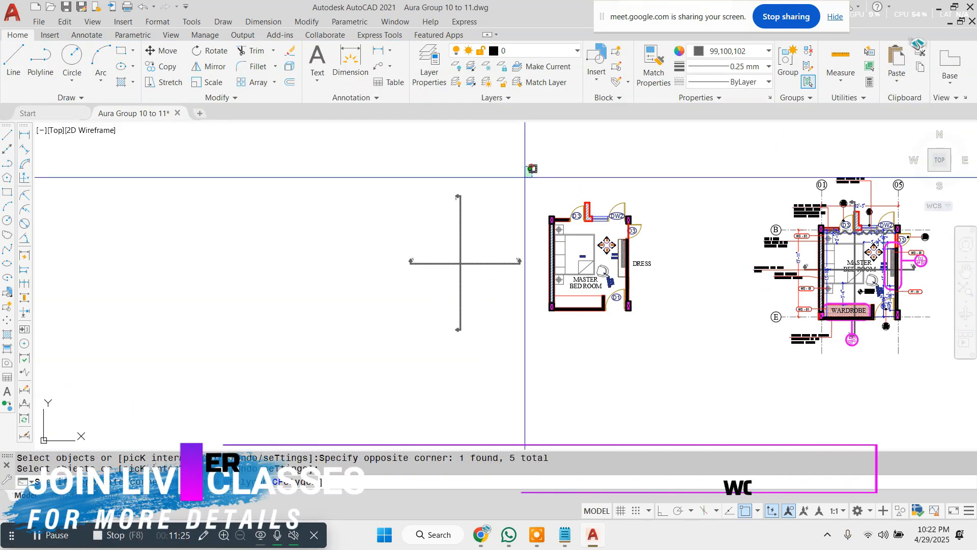